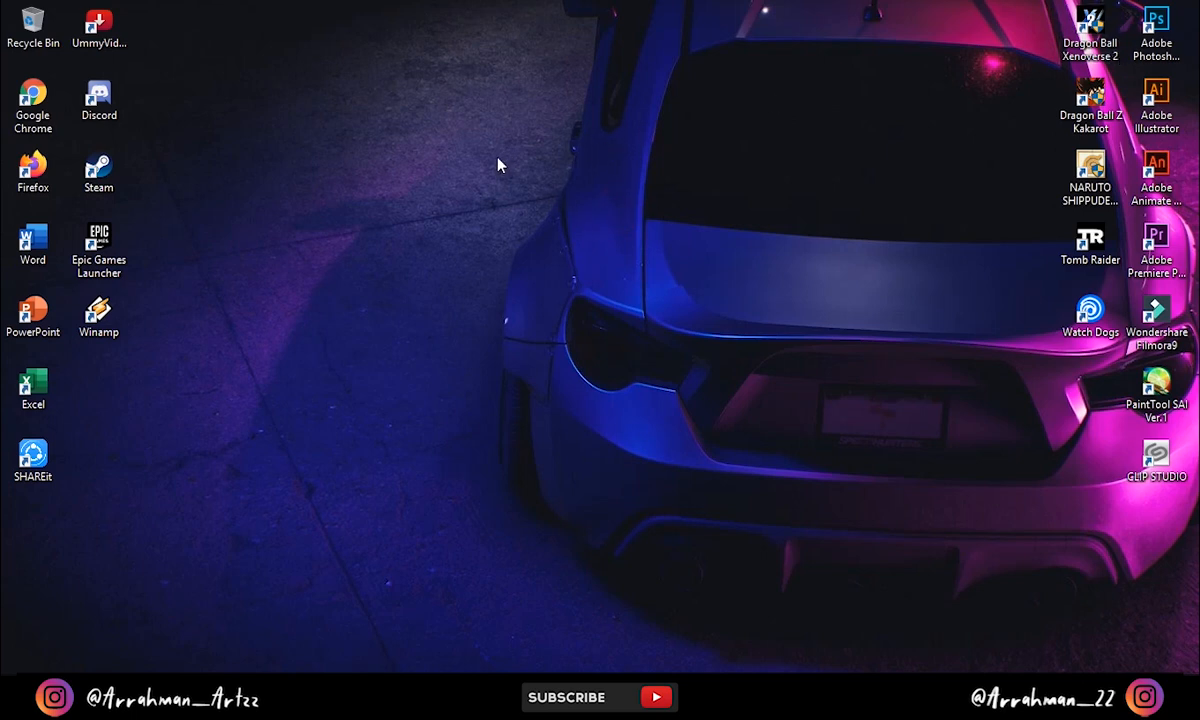
{"action": "right_click", "coordinate": [1147, 32]}
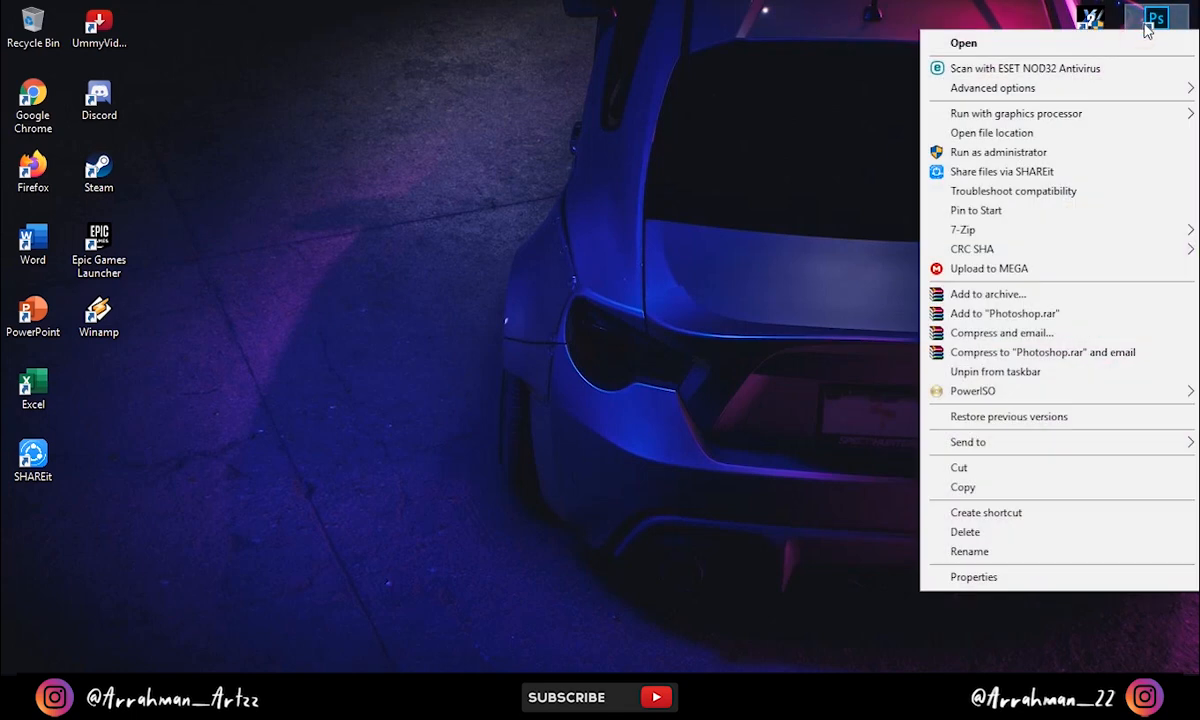
{"action": "left_click", "coordinate": [1146, 29]}
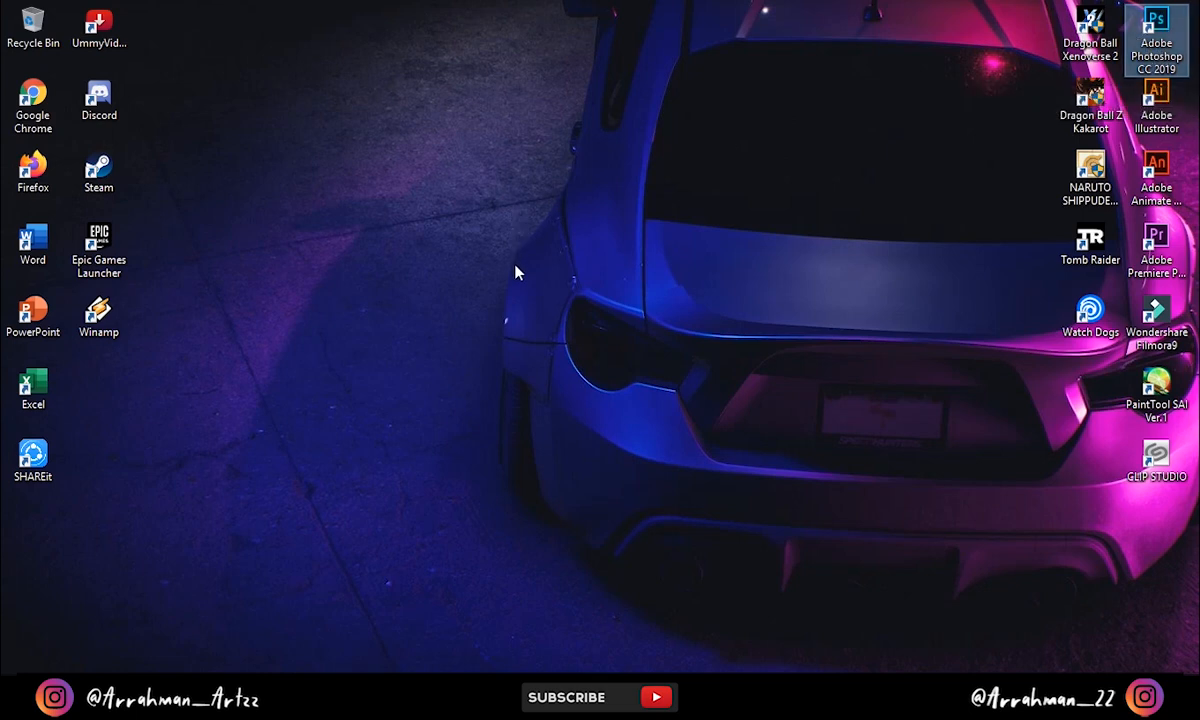
{"action": "right_click", "coordinate": [490, 184]}
{"action": "right_click", "coordinate": [461, 130]}
{"action": "left_click", "coordinate": [510, 182]}
{"action": "right_click", "coordinate": [512, 186]}
{"action": "left_click", "coordinate": [563, 235]}
{"action": "right_click", "coordinate": [484, 118]}
{"action": "left_click", "coordinate": [537, 170]}
{"action": "right_click", "coordinate": [530, 164]}
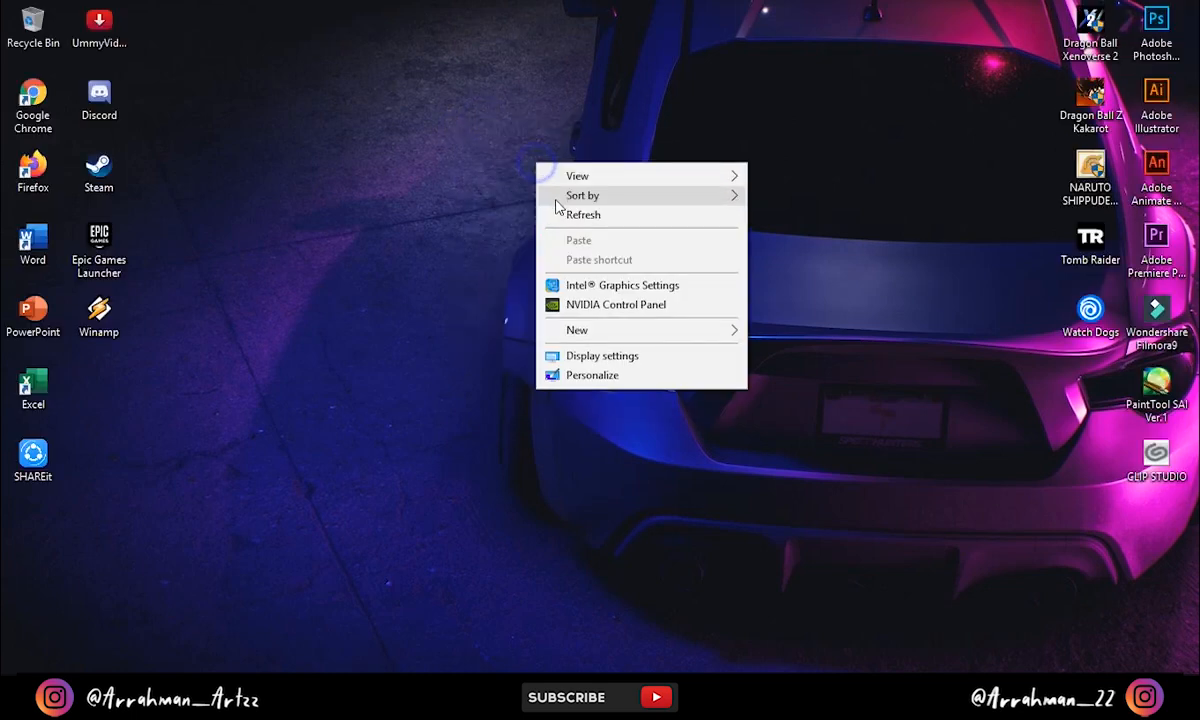
{"action": "left_click", "coordinate": [555, 213]}
{"action": "right_click", "coordinate": [396, 67]}
{"action": "left_click", "coordinate": [459, 120]}
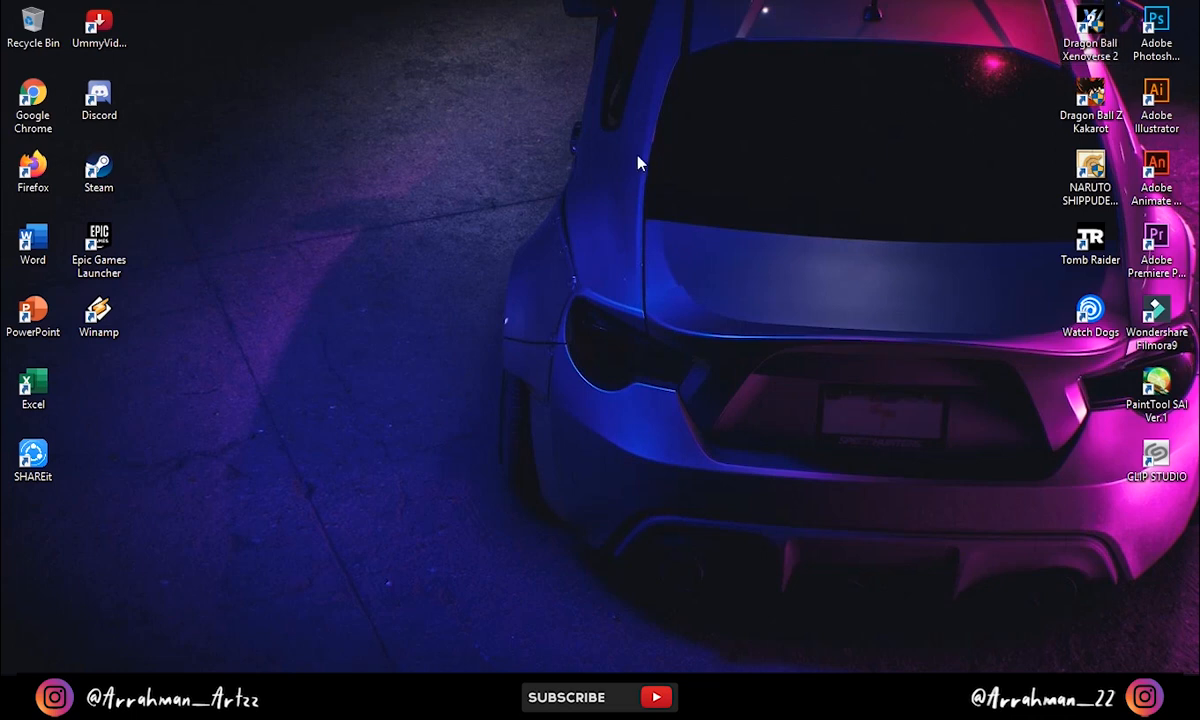
Launch Adobe Photoshop CC 2019 with administrator rights from its desktop shortcut
{"action": "right_click", "coordinate": [1178, 18]}
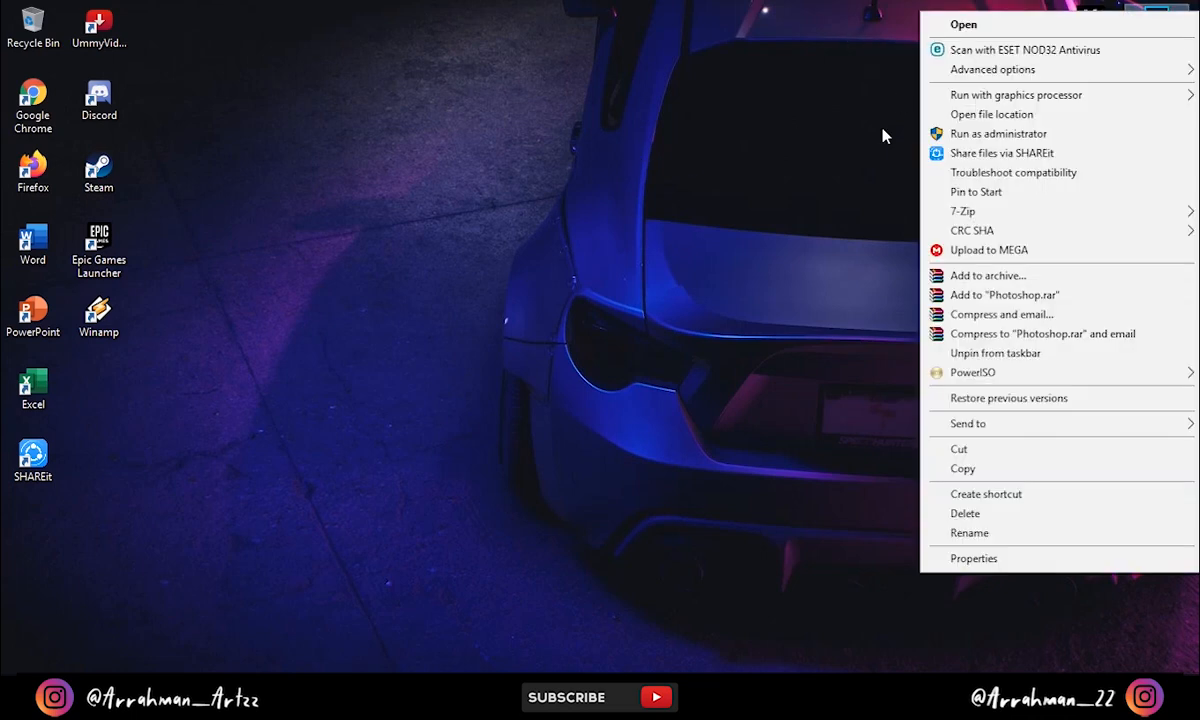
{"action": "left_click", "coordinate": [968, 138]}
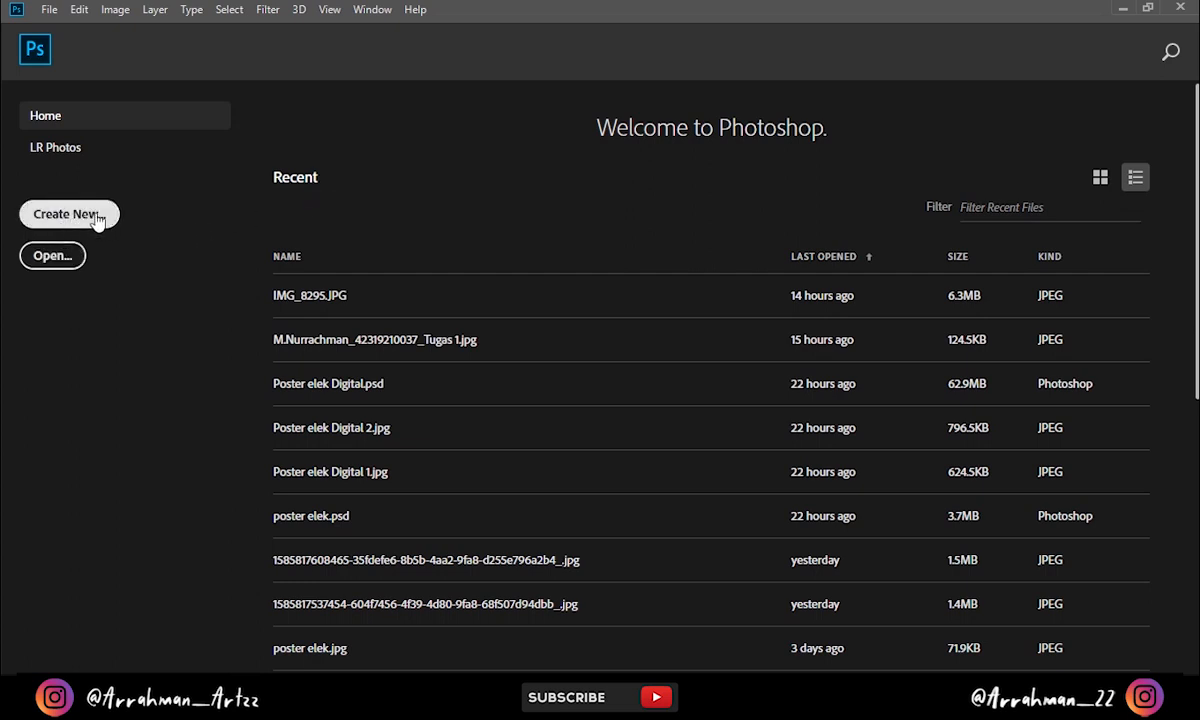
{"action": "left_click", "coordinate": [60, 218]}
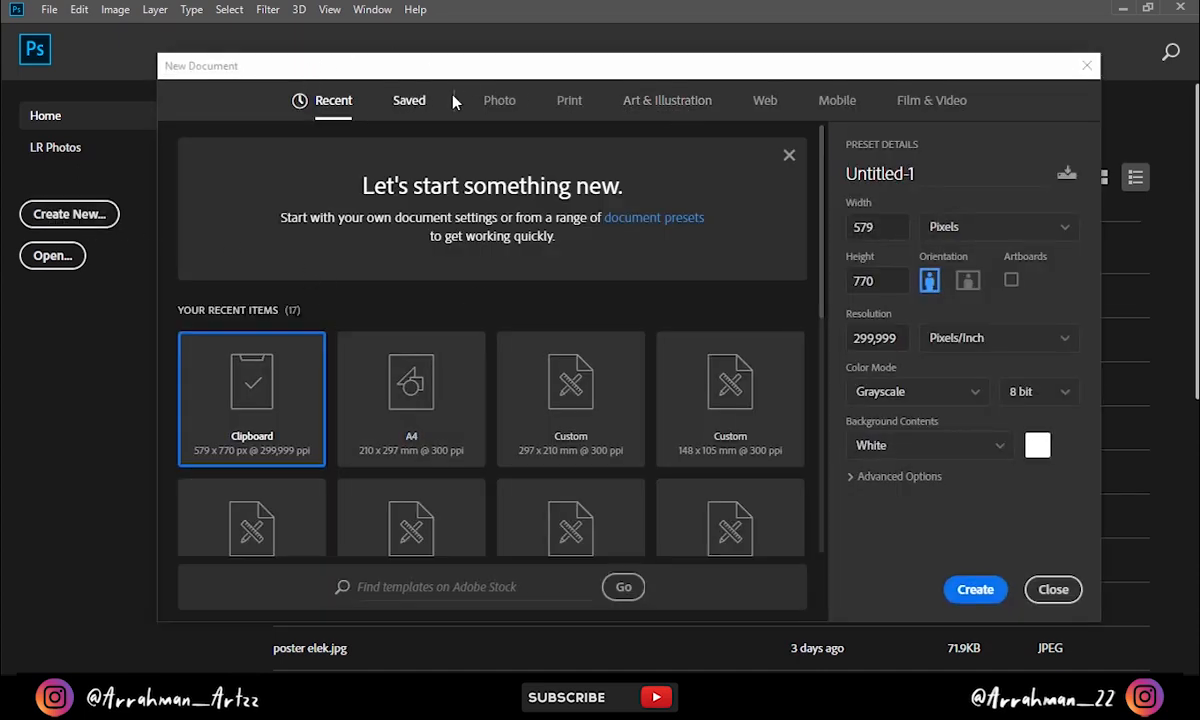
{"action": "left_click", "coordinate": [487, 98]}
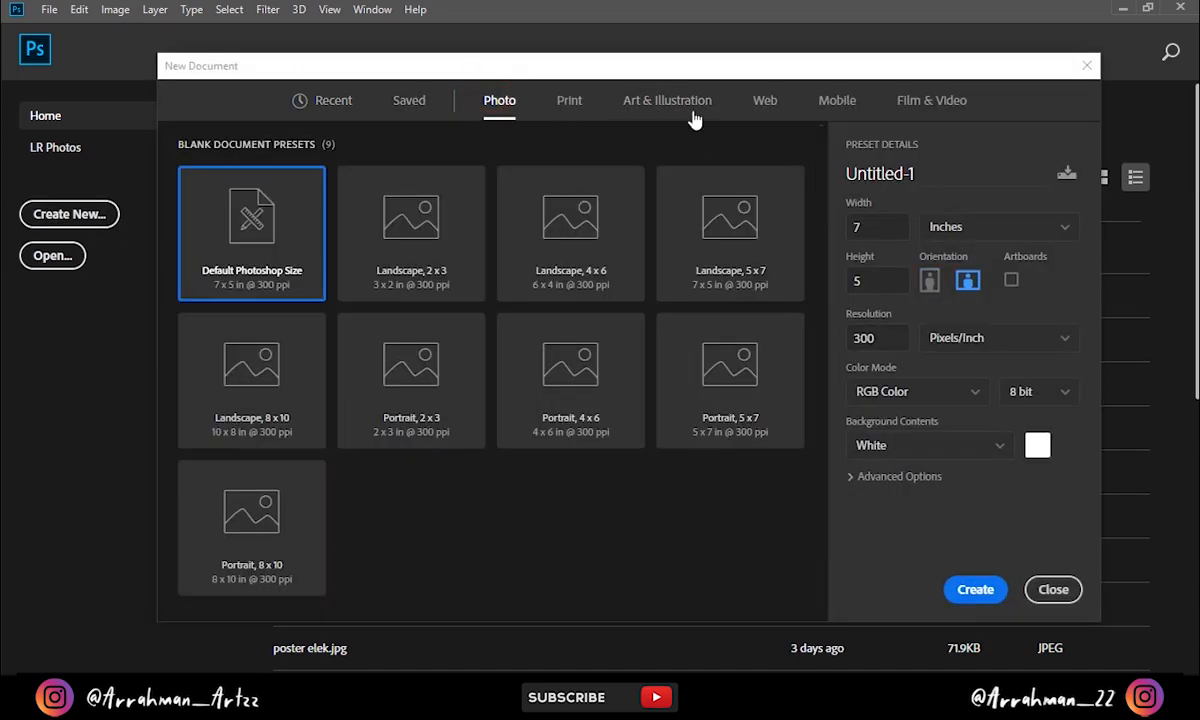
{"action": "left_click", "coordinate": [1087, 66]}
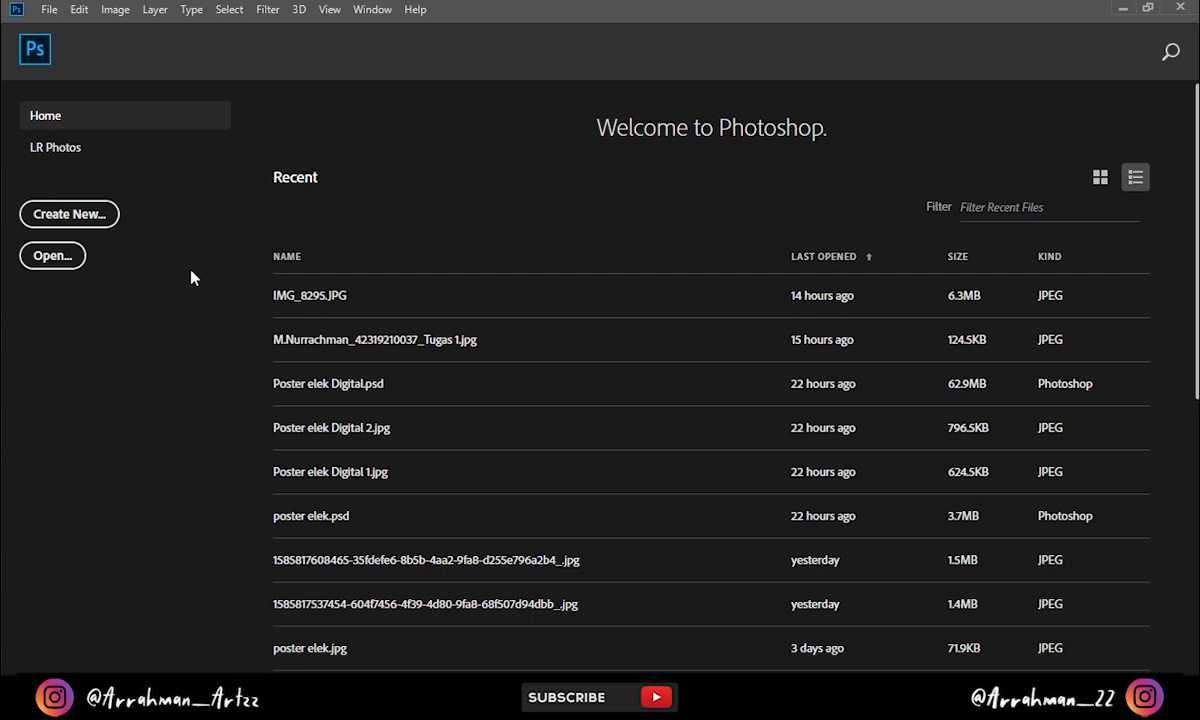
Browse for a file to open in the Foto > Asal Jadi > Project folder, look over its Photoshop files, and leave without opening any
{"action": "left_click", "coordinate": [55, 258]}
{"action": "left_click", "coordinate": [60, 258]}
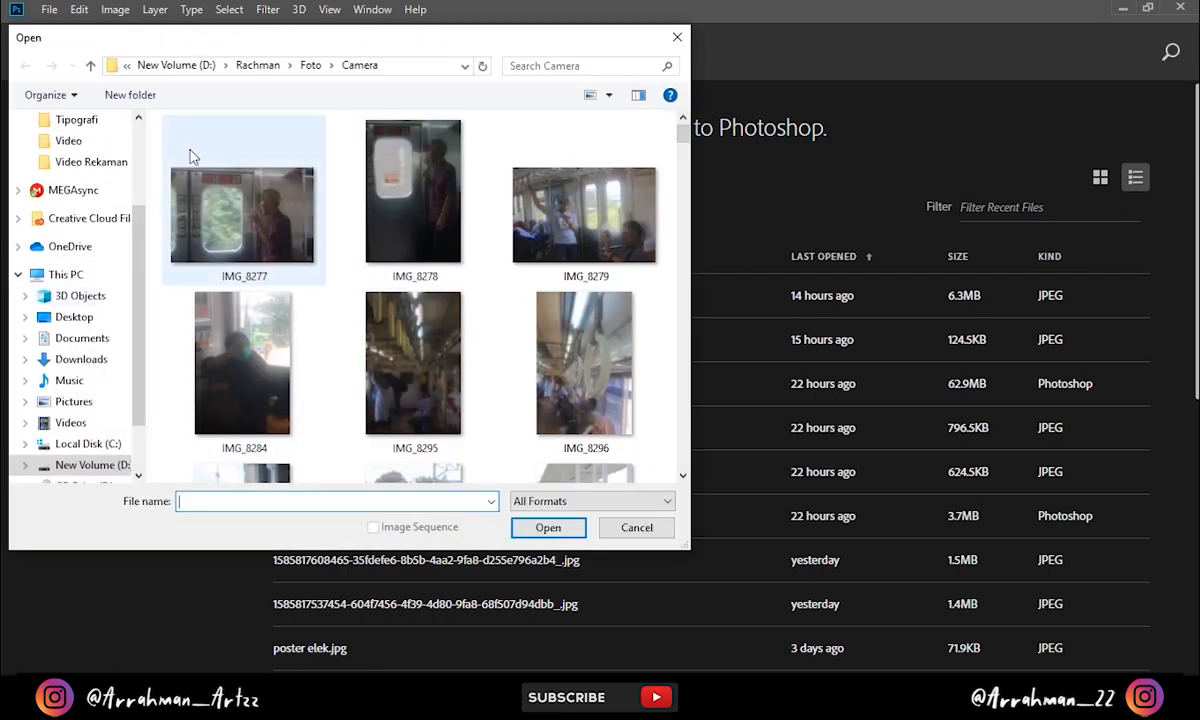
{"action": "left_click_drag", "start_coordinate": [269, 43], "coordinate": [311, 39]}
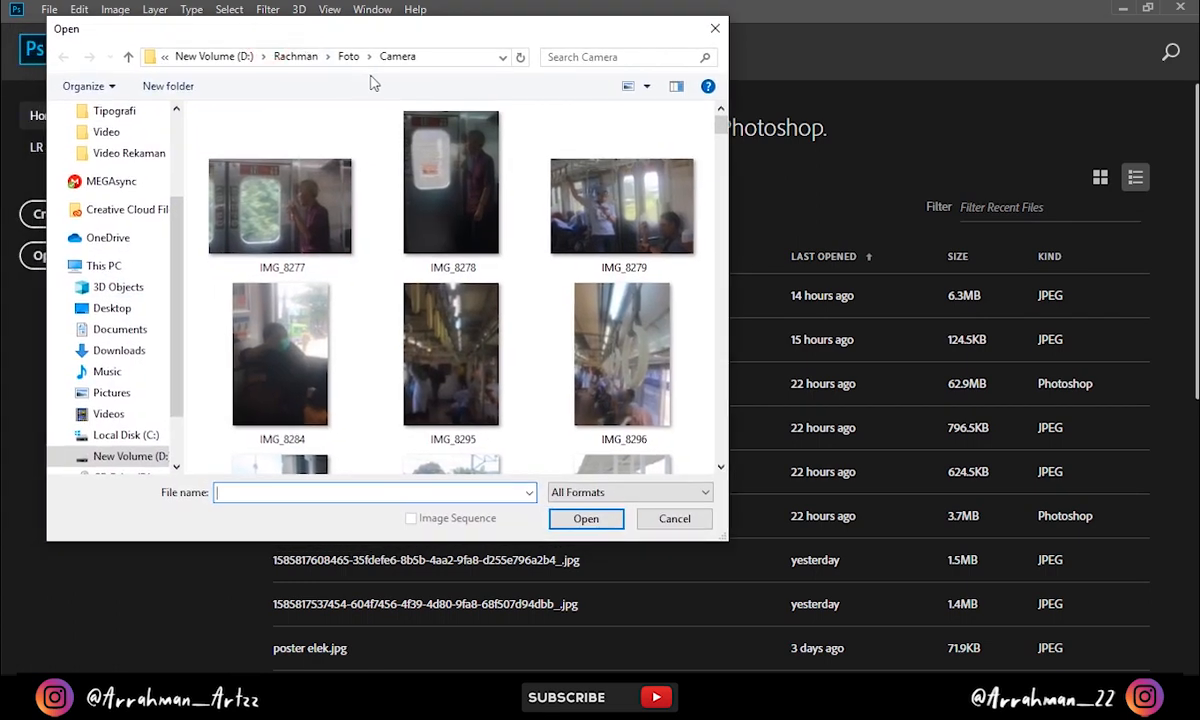
{"action": "left_click", "coordinate": [350, 57]}
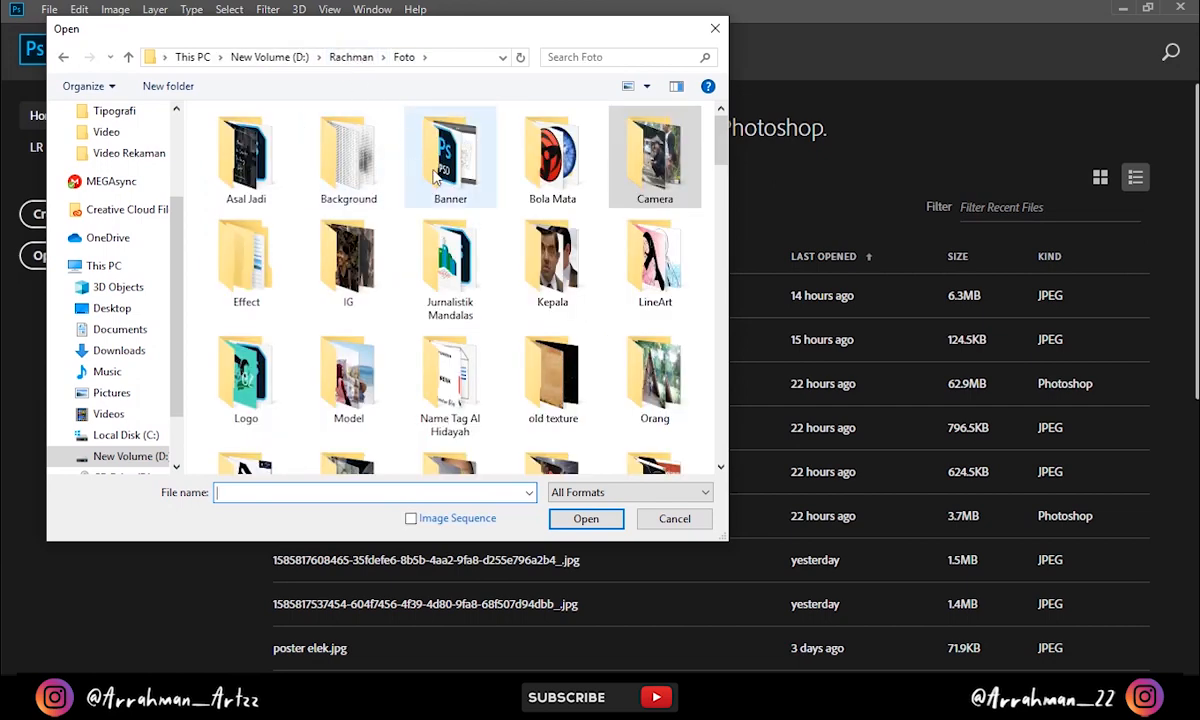
{"action": "double_click", "coordinate": [262, 195]}
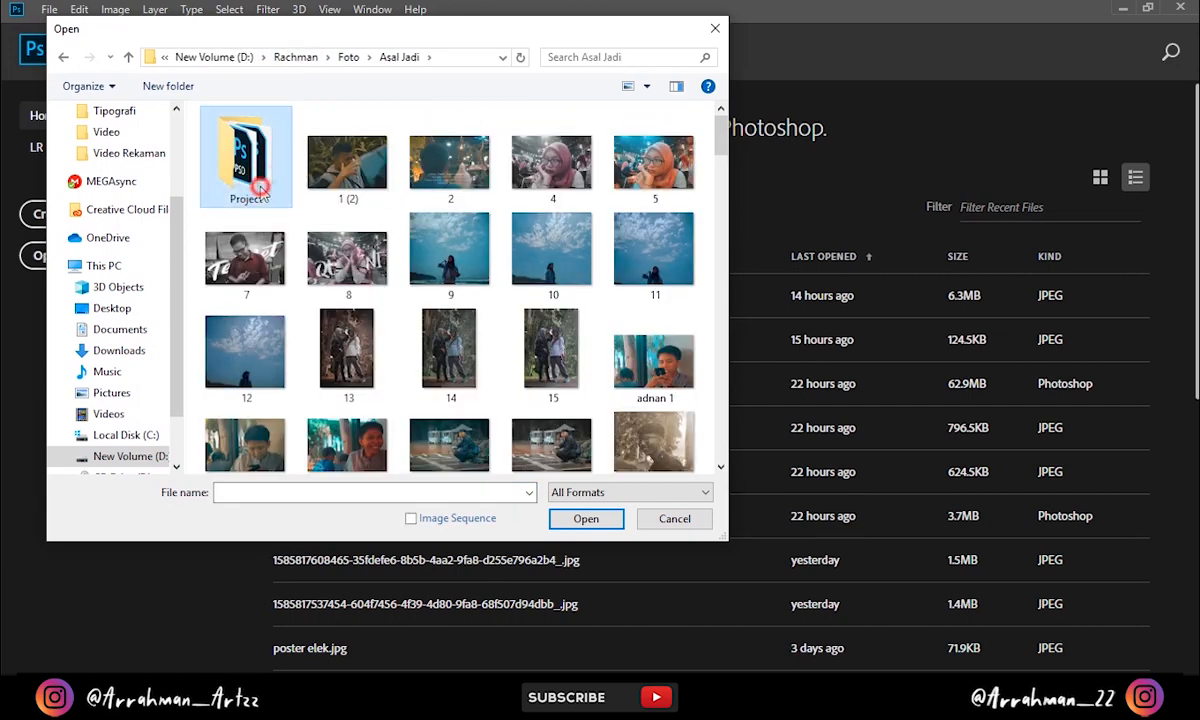
{"action": "double_click", "coordinate": [250, 172]}
{"action": "left_click_drag", "start_coordinate": [287, 345], "coordinate": [470, 124]}
{"action": "left_click", "coordinate": [478, 345]}
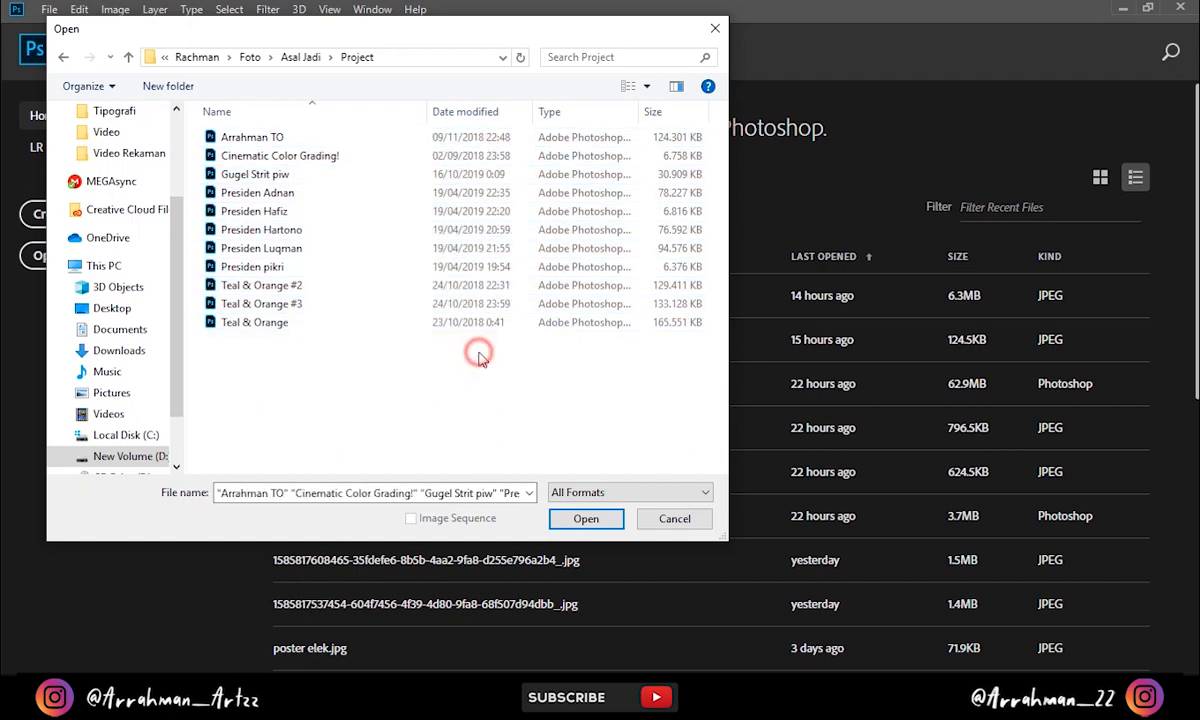
{"action": "left_click_drag", "start_coordinate": [369, 368], "coordinate": [536, 150]}
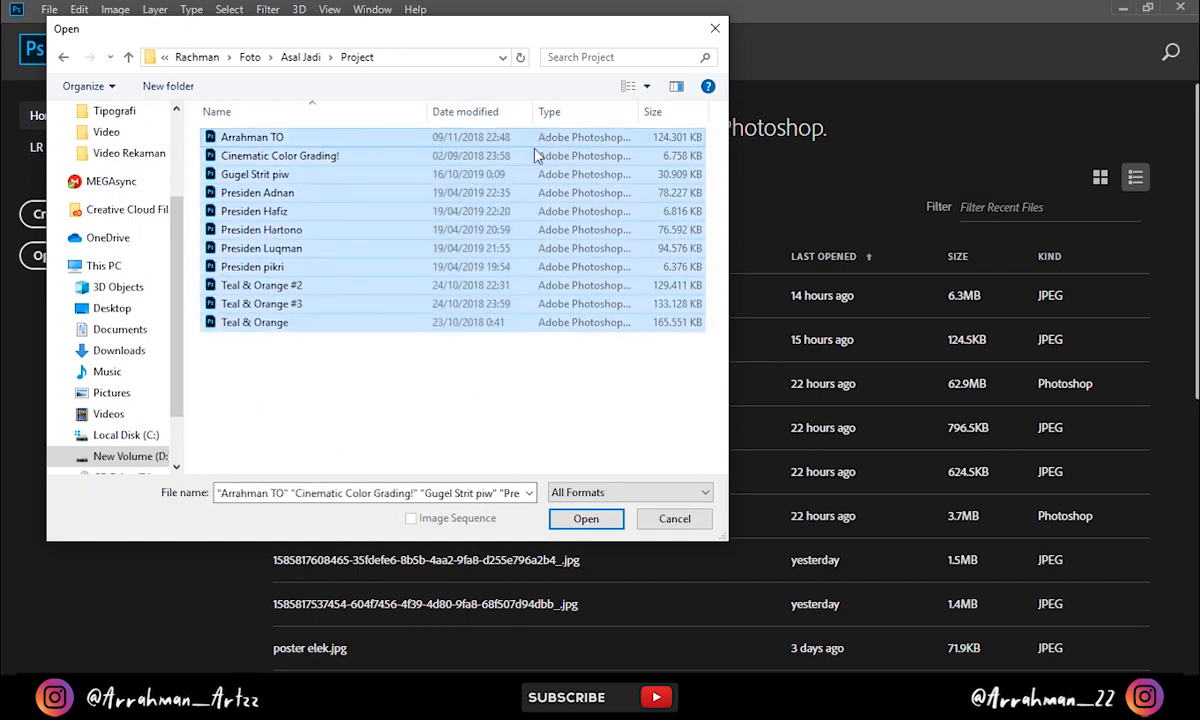
{"action": "left_click", "coordinate": [410, 396]}
{"action": "left_click", "coordinate": [265, 138]}
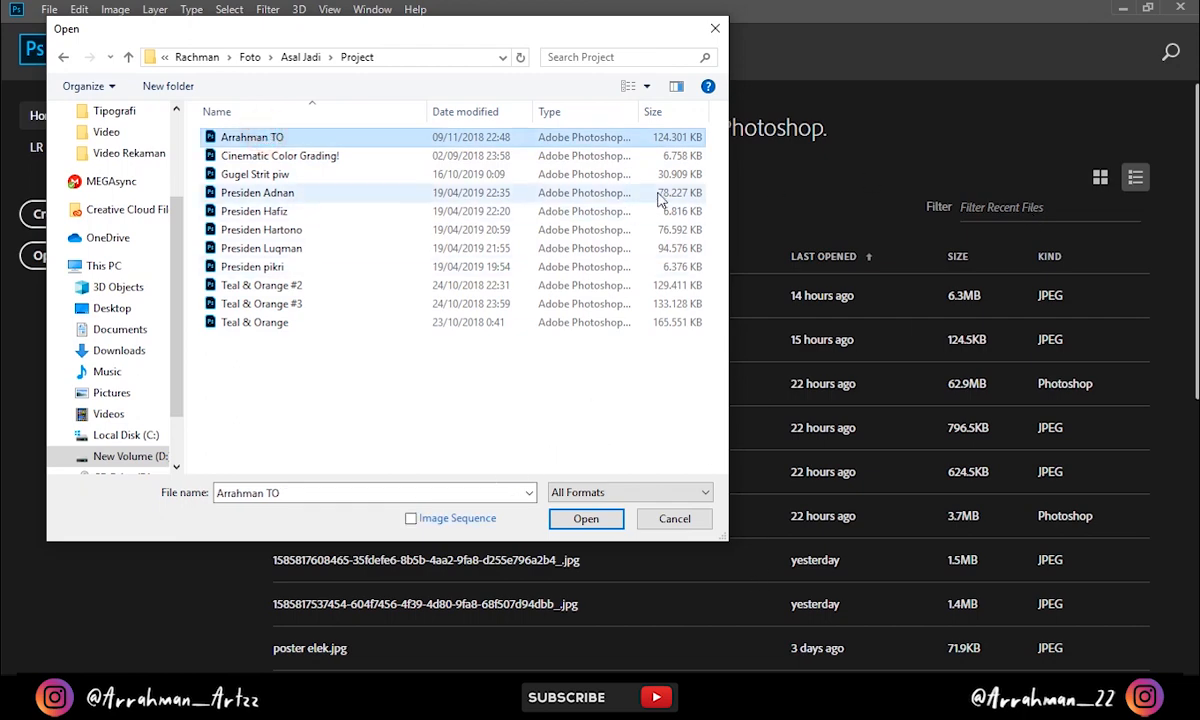
{"action": "left_click", "coordinate": [709, 29]}
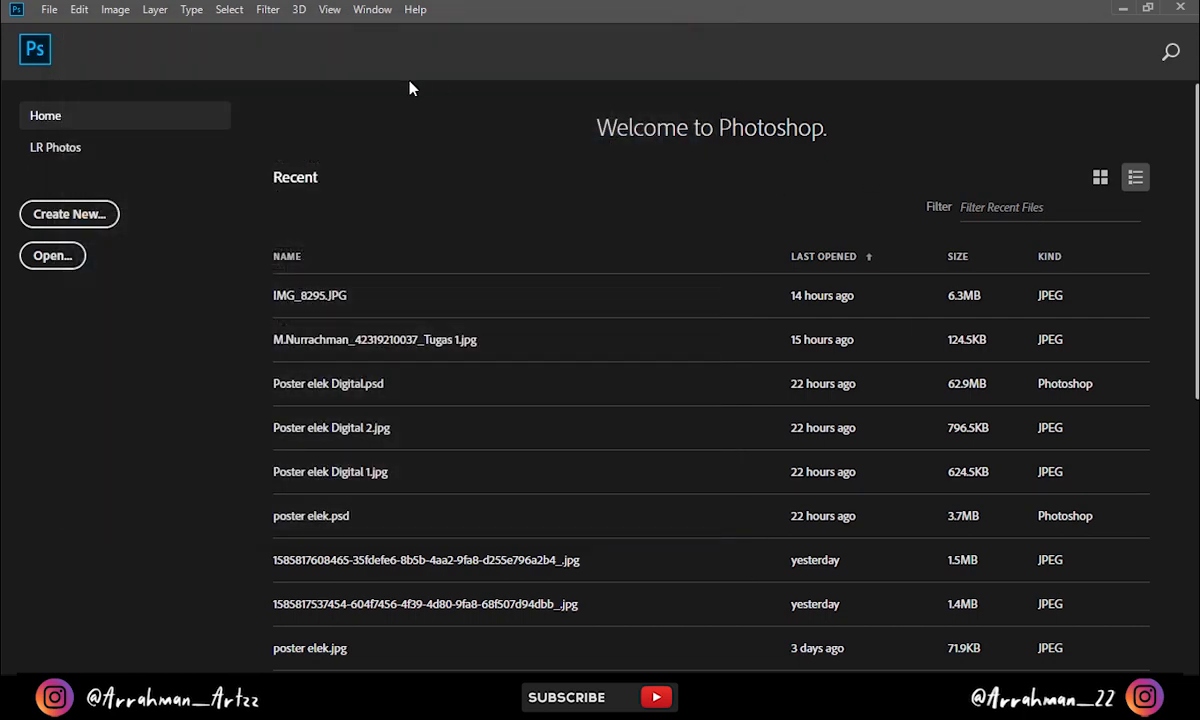
Start a new document and examine the blank Photo and Print presets, including A4 and Default Photoshop Size
{"action": "left_click", "coordinate": [88, 213]}
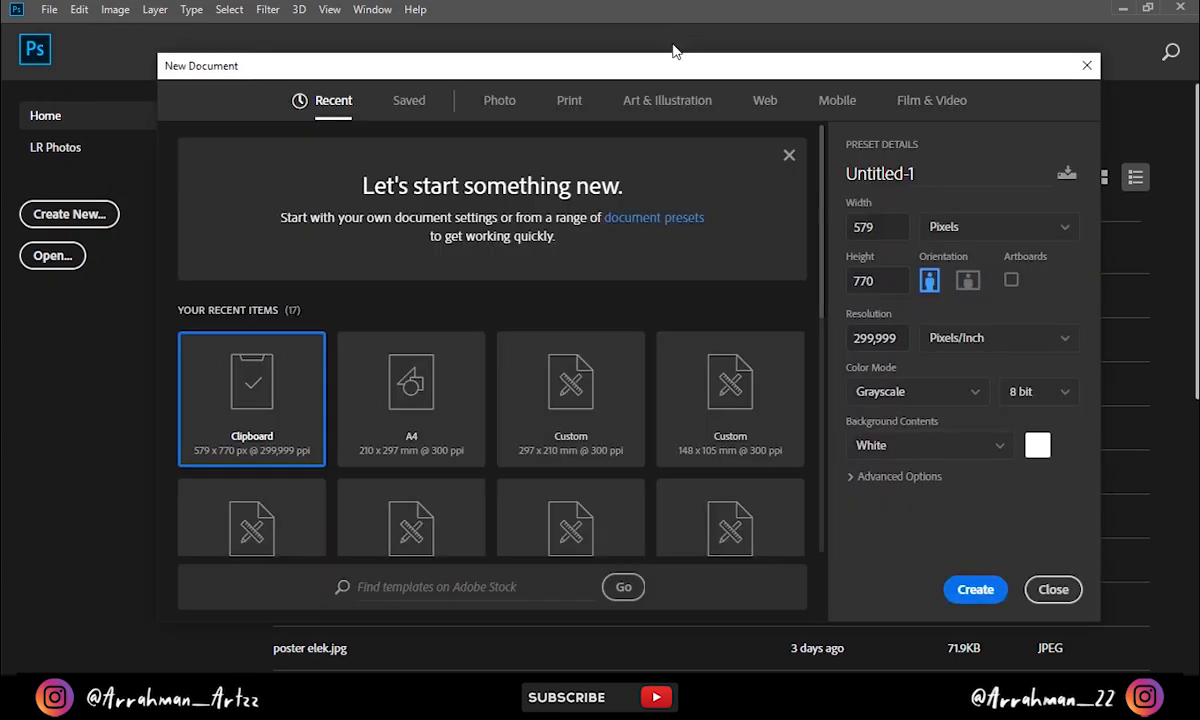
{"action": "left_click_drag", "start_coordinate": [675, 66], "coordinate": [699, 57]}
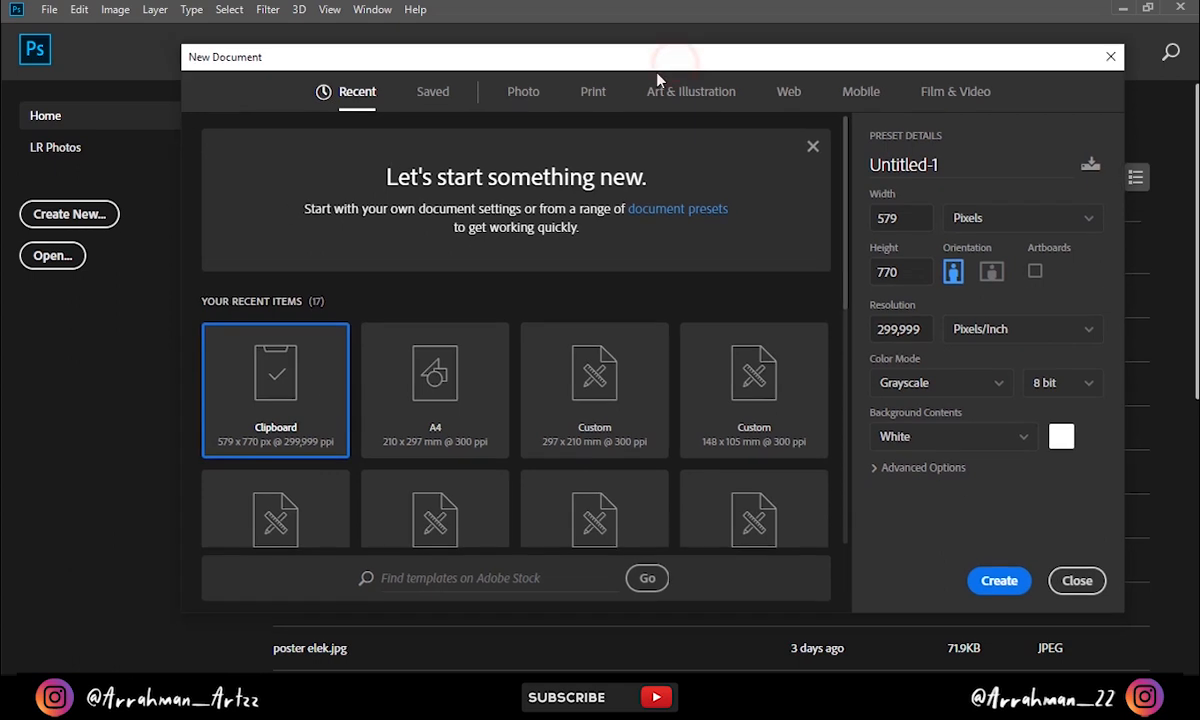
{"action": "left_click", "coordinate": [522, 102]}
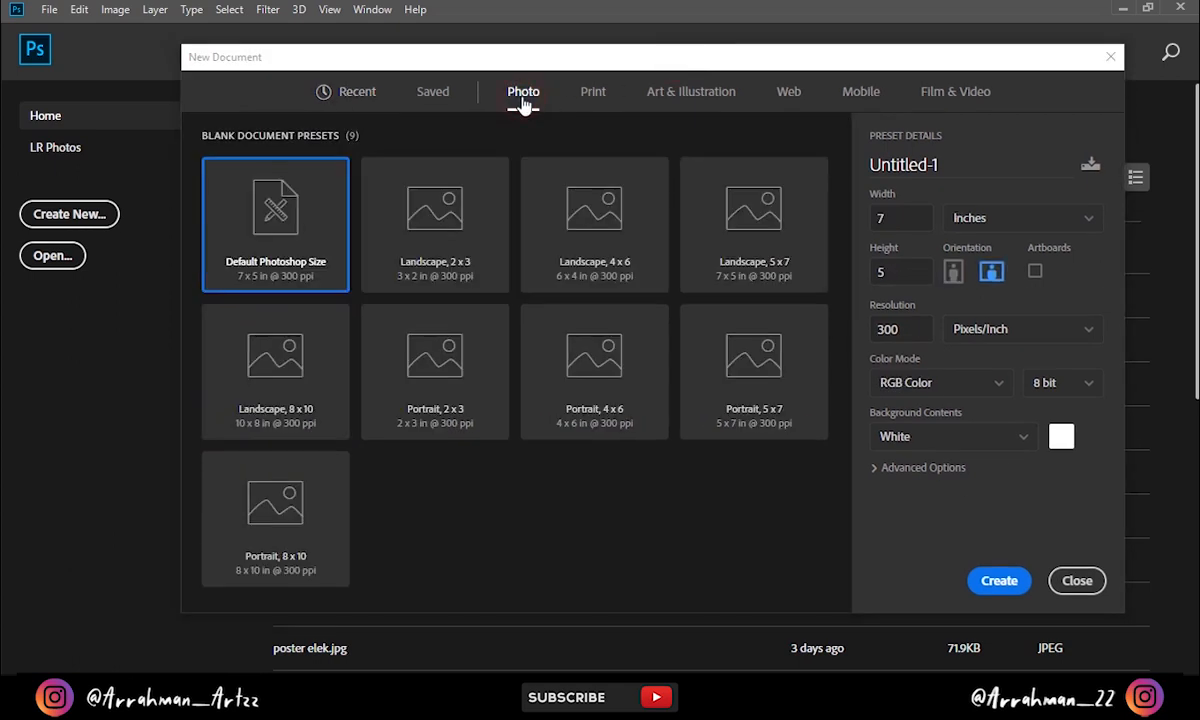
{"action": "left_click", "coordinate": [590, 96]}
{"action": "left_click", "coordinate": [729, 248]}
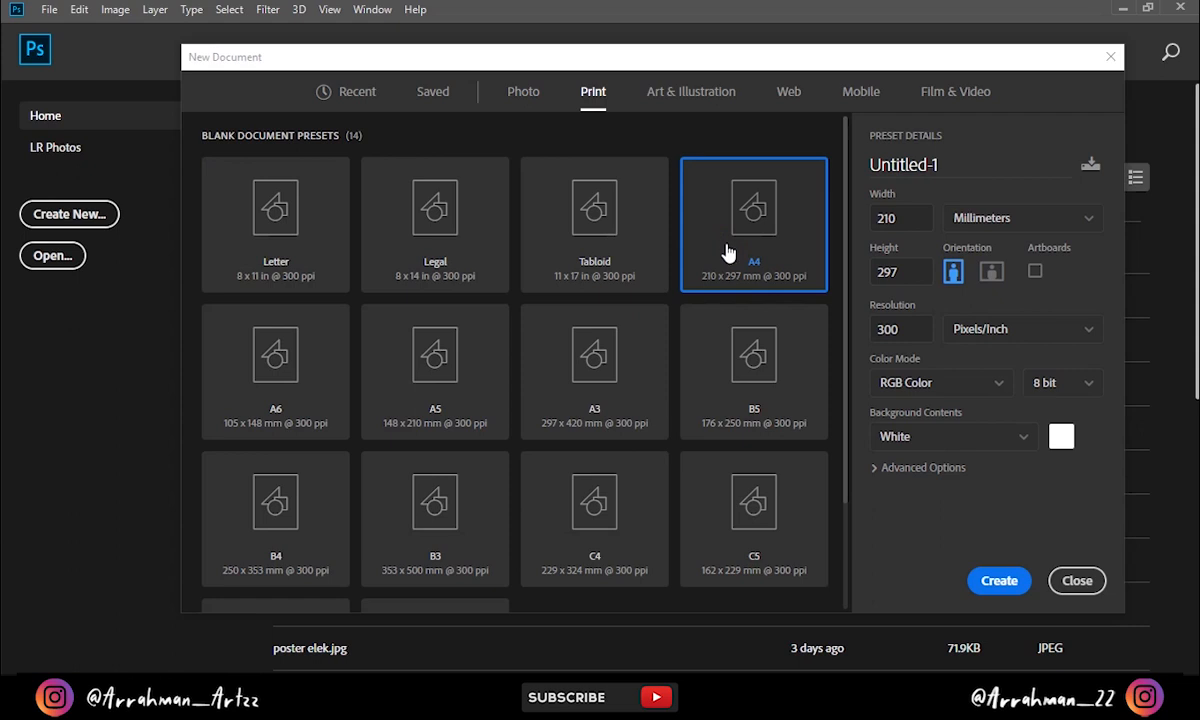
{"action": "left_click", "coordinate": [526, 93]}
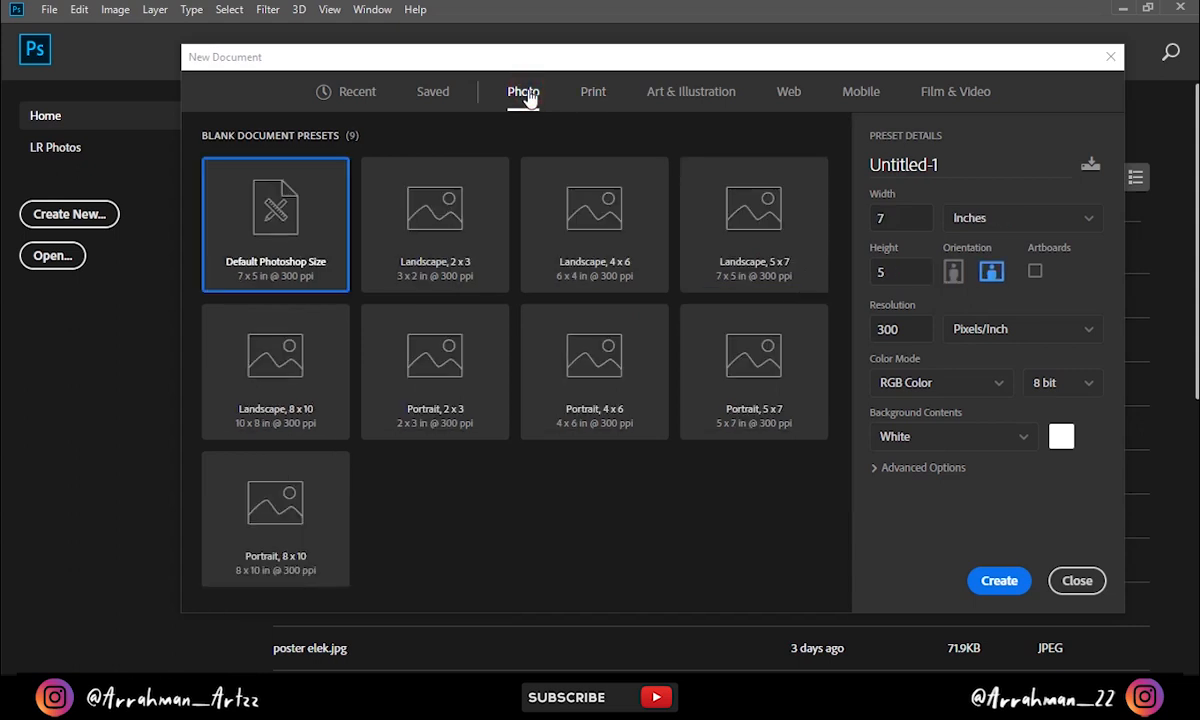
{"action": "left_click", "coordinate": [302, 214]}
{"action": "left_click", "coordinate": [592, 91]}
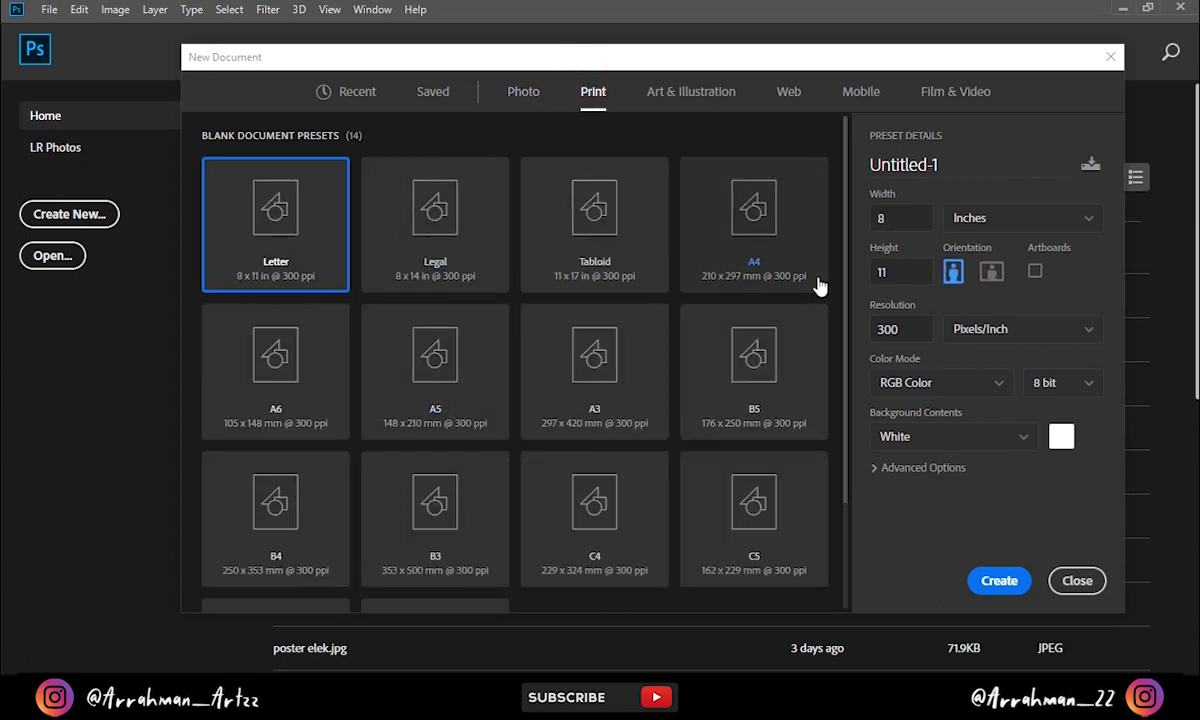
Examine the Art & Illustration, Web, Mobile and Film & Video document presets
{"action": "left_click", "coordinate": [705, 100]}
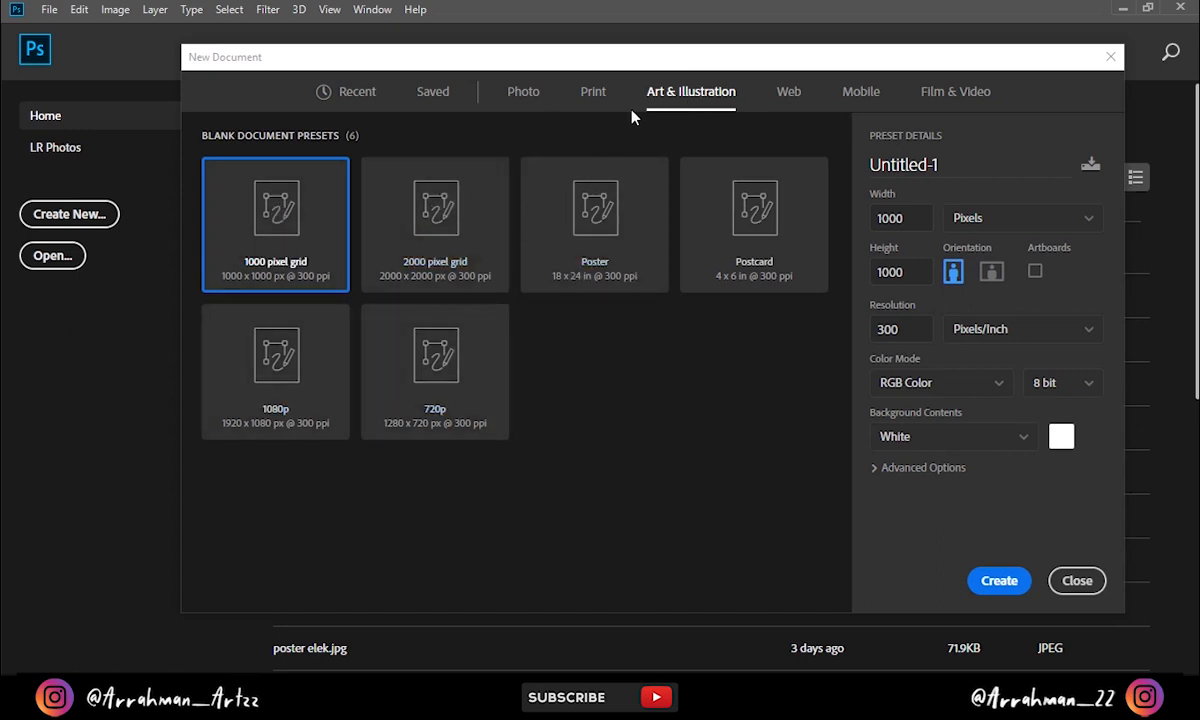
{"action": "left_click", "coordinate": [789, 93]}
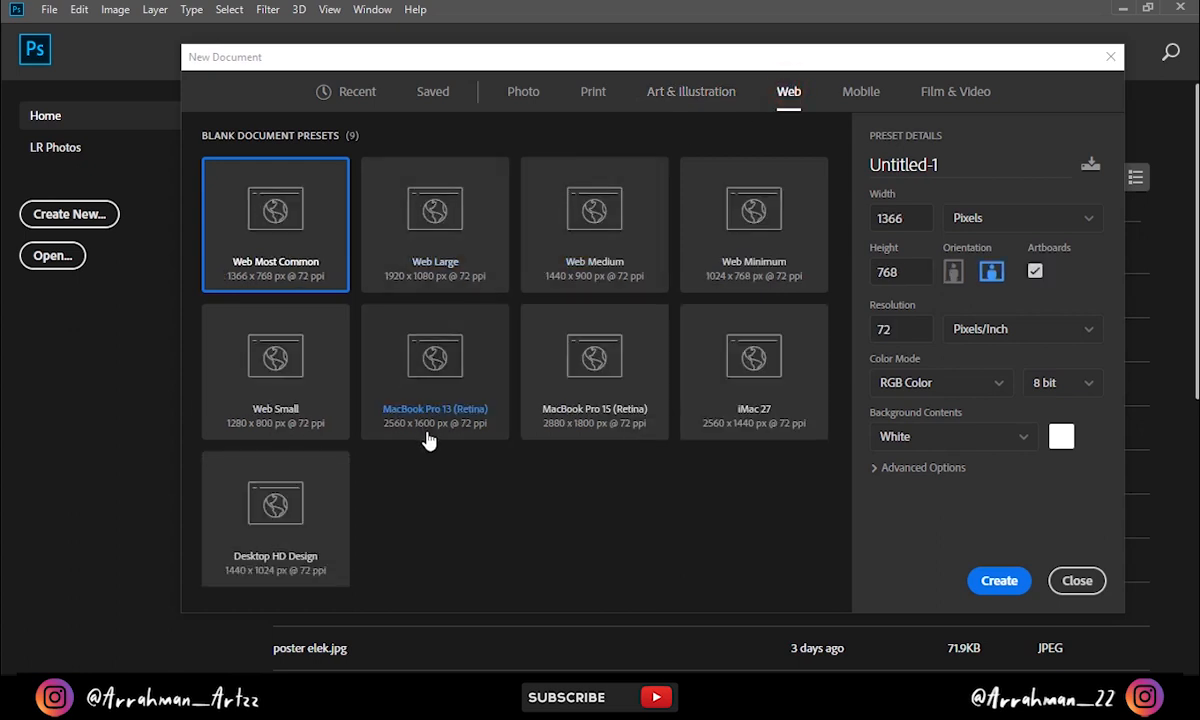
{"action": "left_click", "coordinate": [612, 228]}
{"action": "left_click", "coordinate": [400, 232]}
{"action": "left_click", "coordinate": [340, 238]}
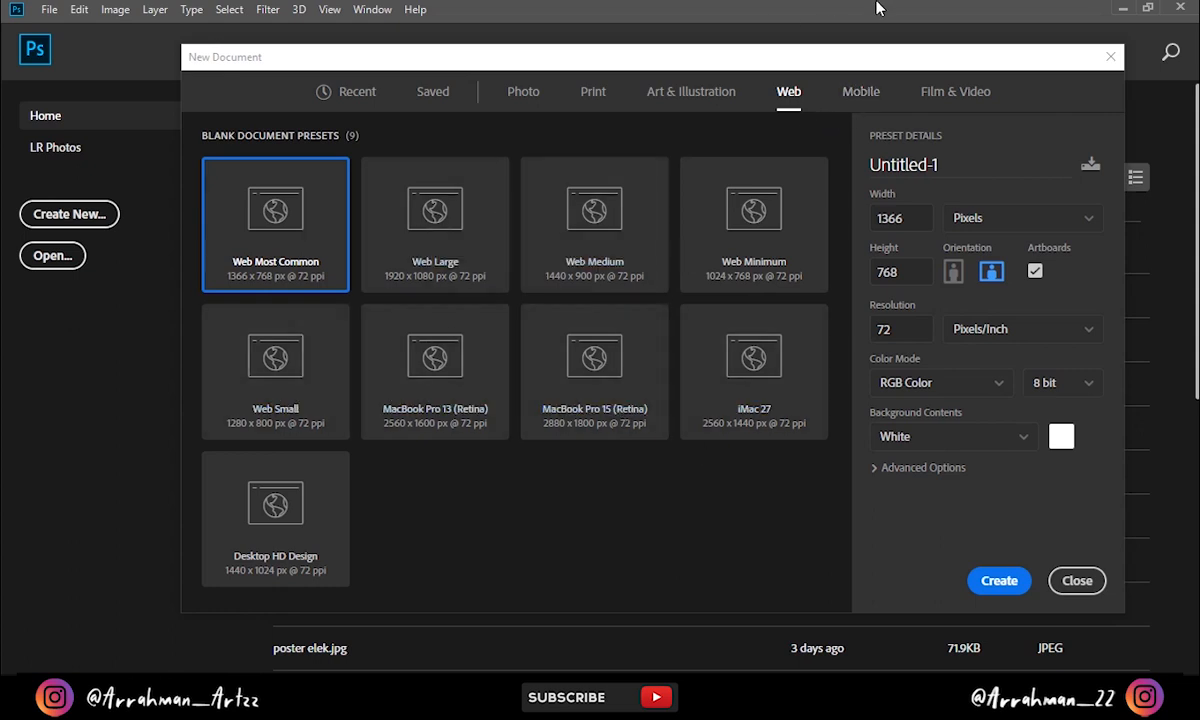
{"action": "left_click", "coordinate": [860, 91]}
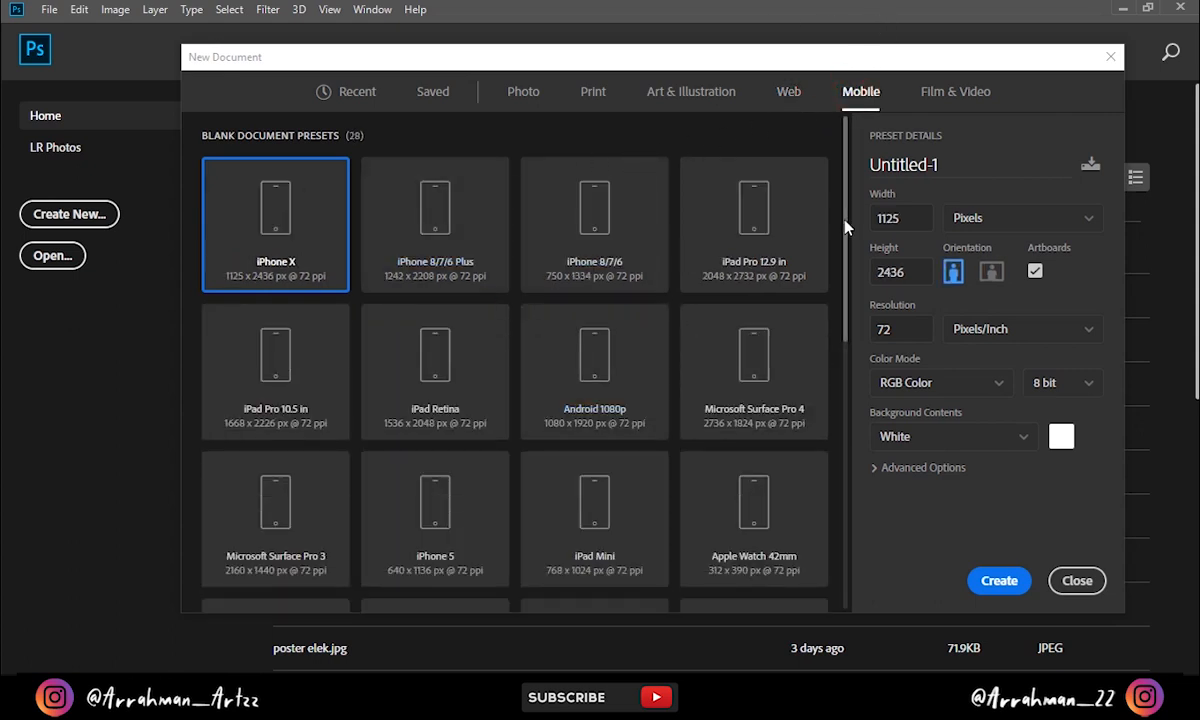
{"action": "left_click_drag", "start_coordinate": [845, 228], "coordinate": [875, 172]}
{"action": "left_click", "coordinate": [949, 97]}
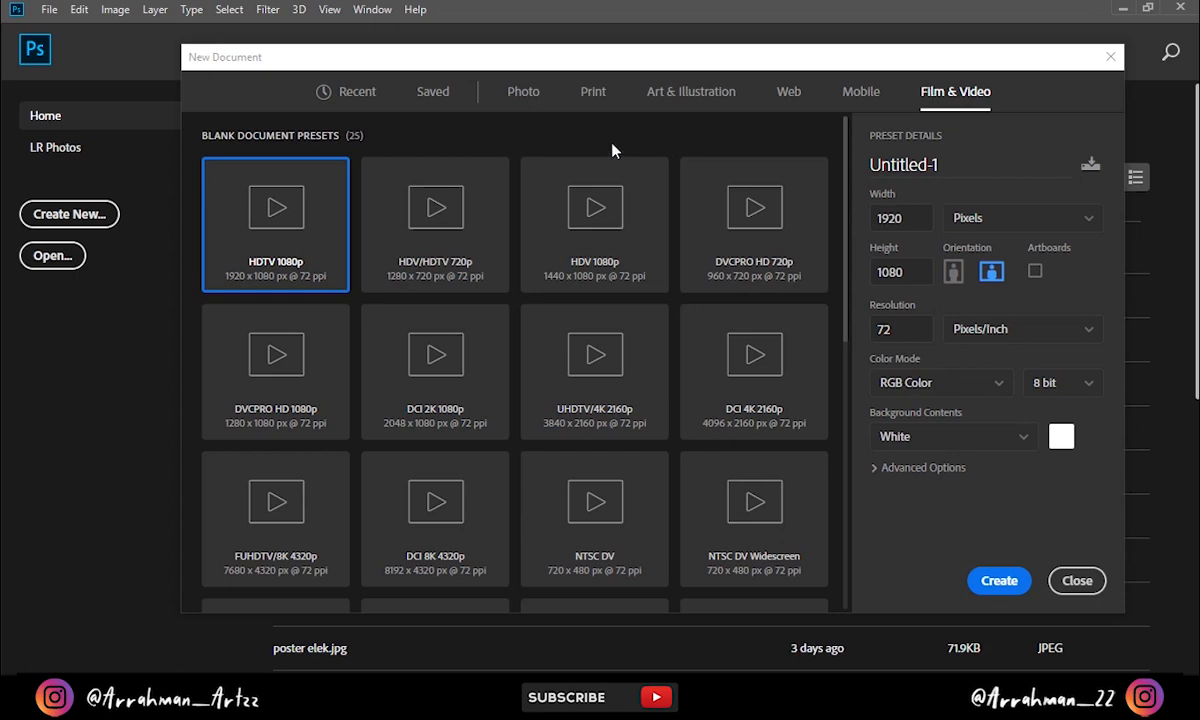
{"action": "mouse_move", "coordinate": [845, 131]}
{"action": "left_mouse_down"}
{"action": "mouse_move", "coordinate": [846, 323]}
{"action": "mouse_move", "coordinate": [877, 446]}
{"action": "mouse_move", "coordinate": [886, 247]}
{"action": "mouse_move", "coordinate": [838, 108]}
{"action": "left_mouse_up"}
Choose the Default Photoshop Size photo preset and name the new document Tutorial
{"action": "left_click", "coordinate": [519, 98]}
{"action": "left_click", "coordinate": [320, 224]}
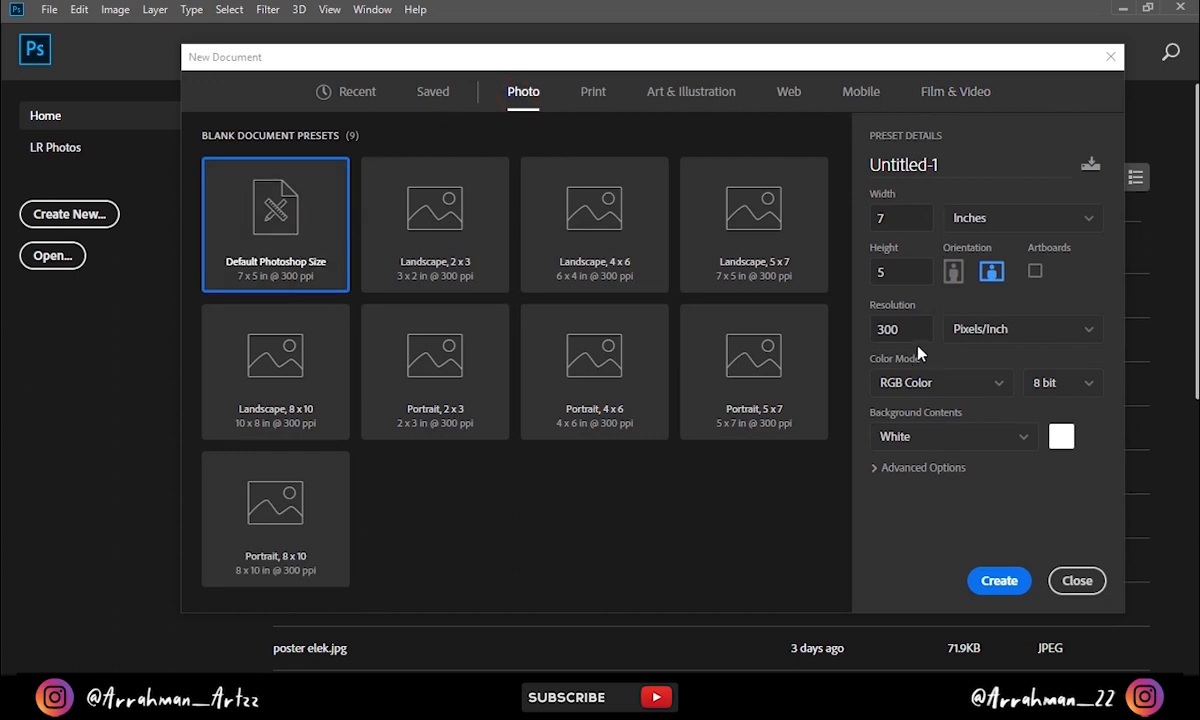
{"action": "left_click", "coordinate": [980, 168]}
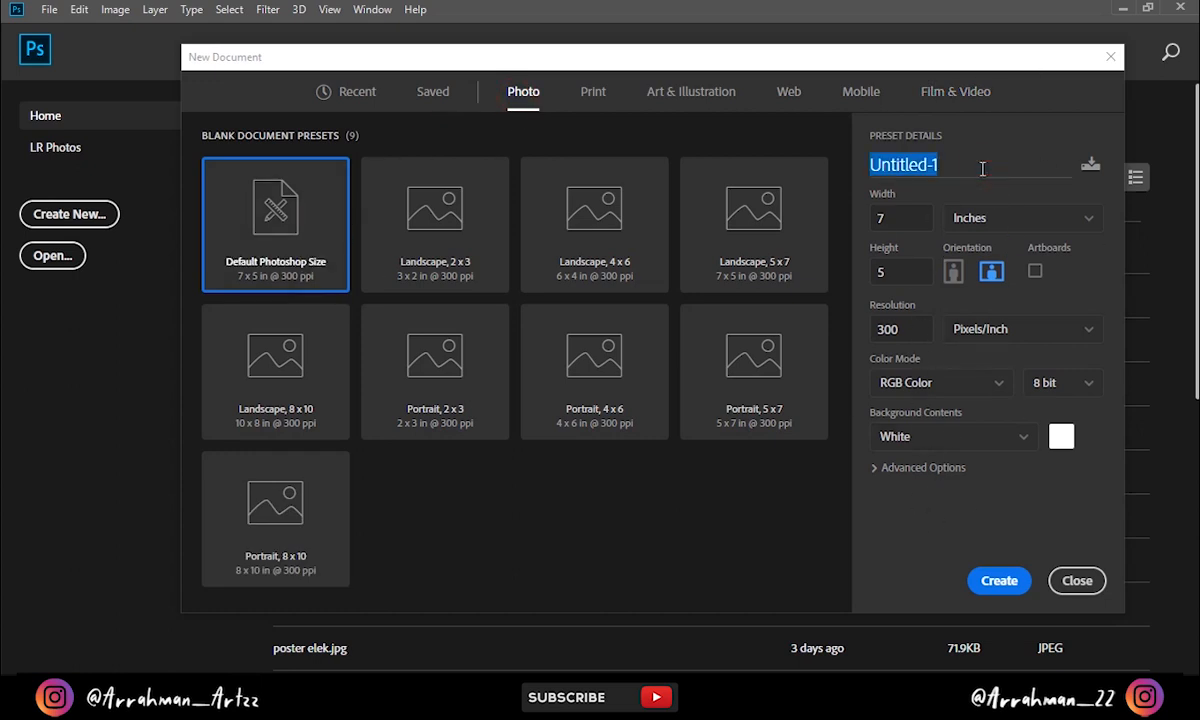
{"action": "left_click", "coordinate": [952, 168]}
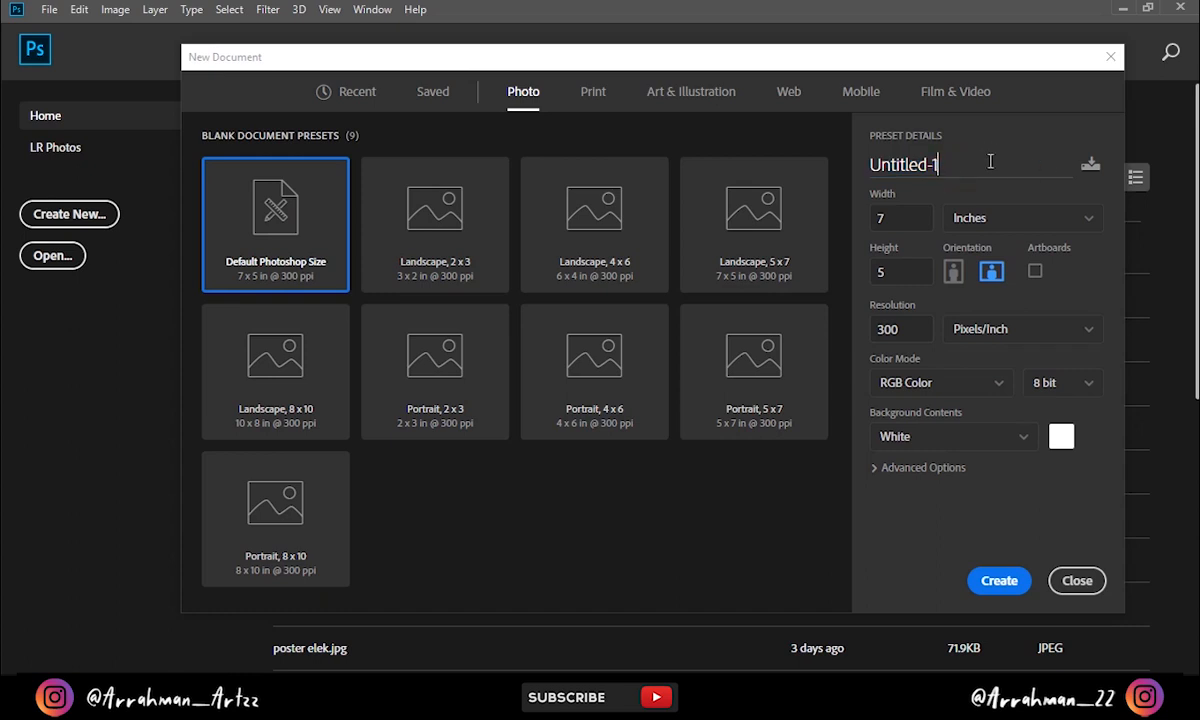
{"action": "key", "text": "BackSpace"}
{"action": "key", "text": "BackSpace"}
{"action": "key", "text": "BackSpace"}
{"action": "key", "text": "BackSpace"}
{"action": "key", "text": "BackSpace"}
{"action": "key", "text": "BackSpace"}
{"action": "key", "text": "BackSpace"}
{"action": "key", "text": "BackSpace"}
{"action": "key", "text": "BackSpace"}
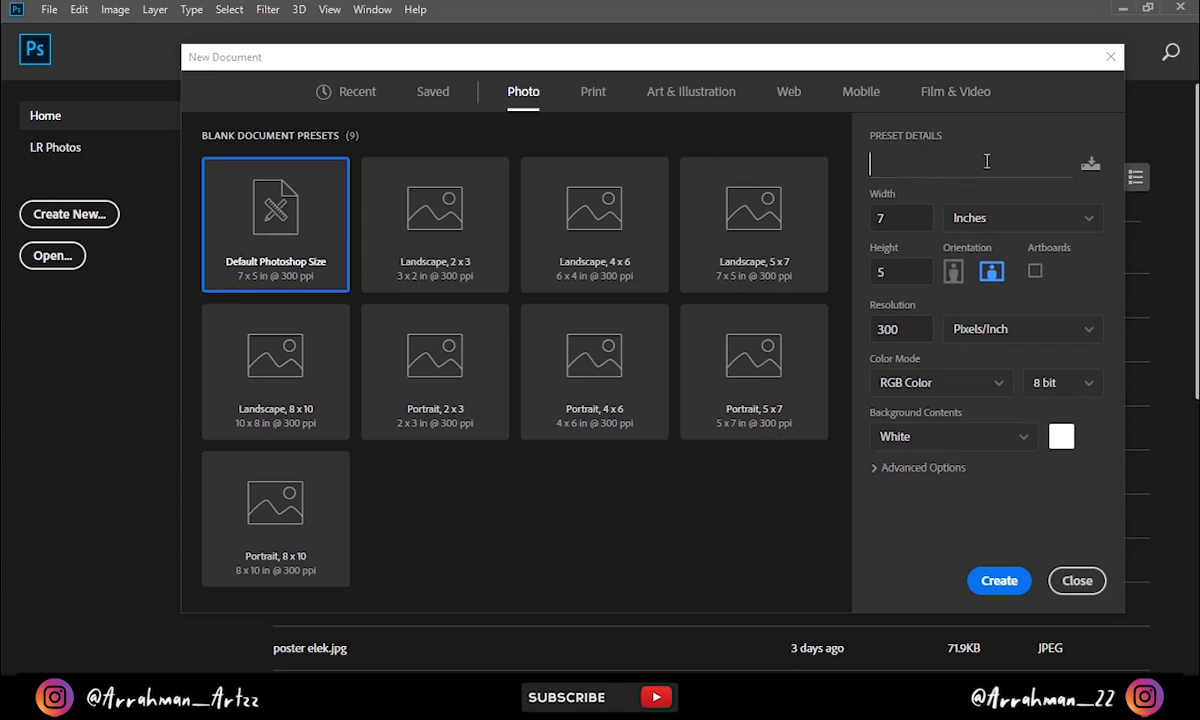
{"action": "type", "text": "Tutorial"}
Set the new document's orientation to portrait and its size unit to Centimeters
{"action": "left_click", "coordinate": [955, 272]}
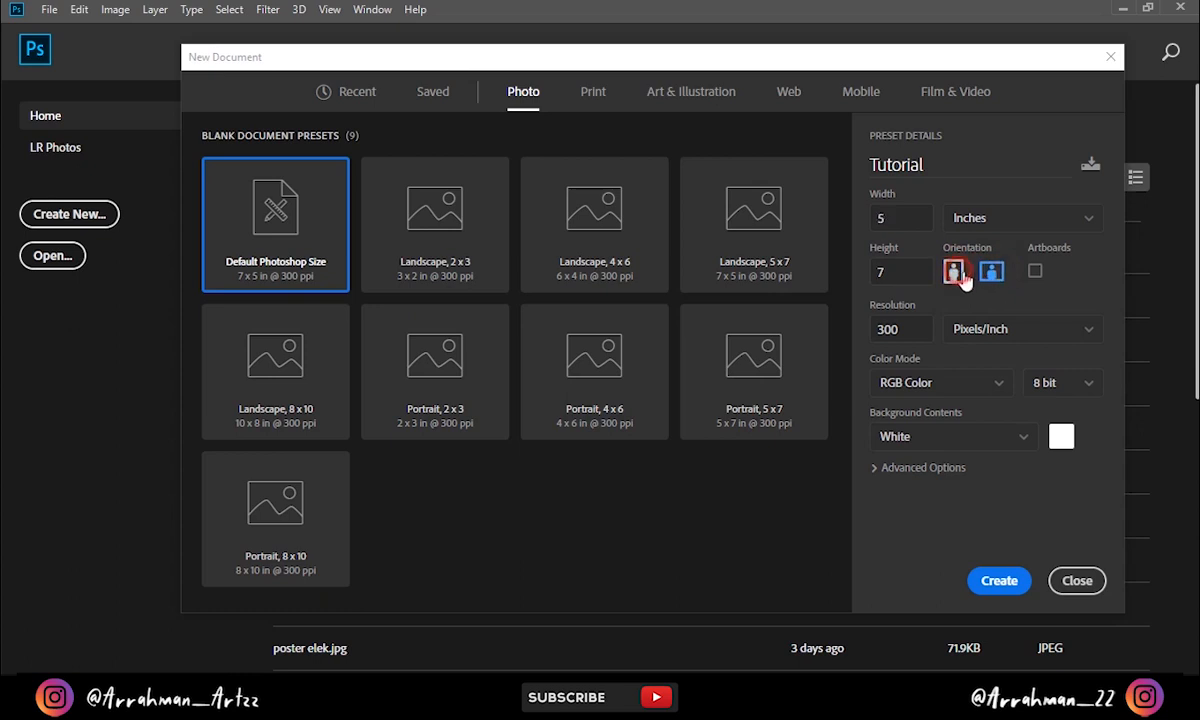
{"action": "left_click", "coordinate": [909, 216]}
{"action": "left_click", "coordinate": [903, 272]}
{"action": "left_click", "coordinate": [905, 226]}
{"action": "left_click", "coordinate": [906, 229]}
{"action": "left_click", "coordinate": [903, 280]}
{"action": "left_click", "coordinate": [969, 220]}
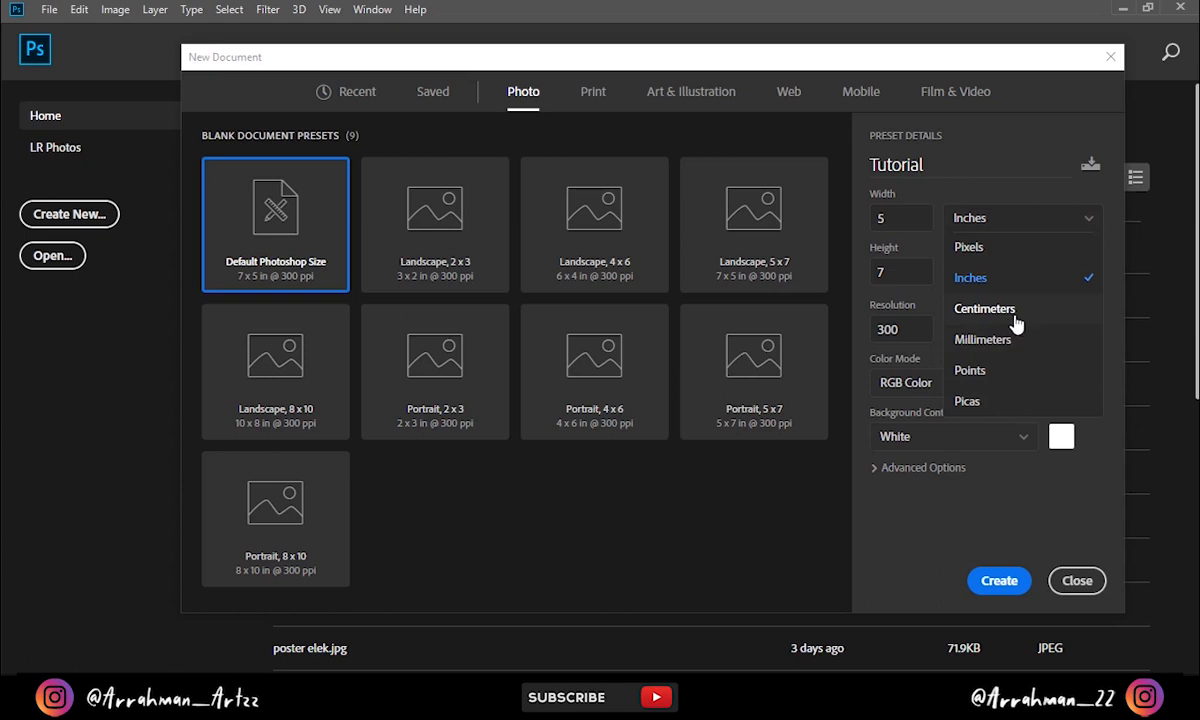
{"action": "left_click", "coordinate": [950, 310]}
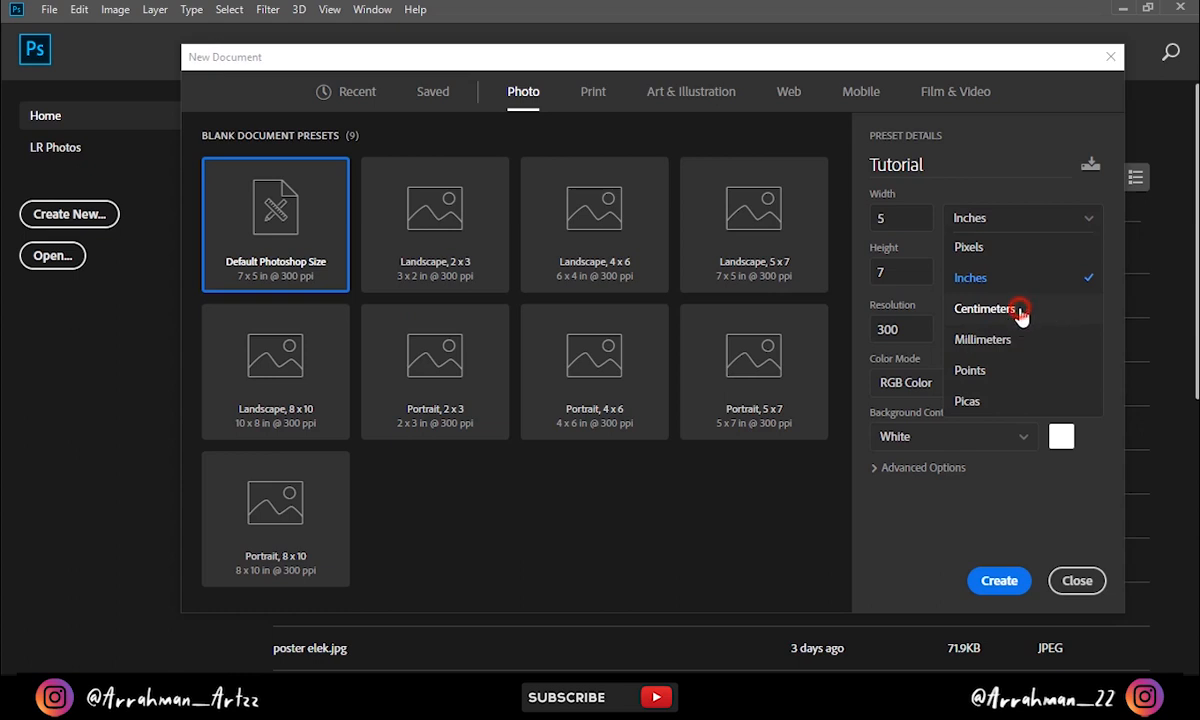
{"action": "left_click", "coordinate": [914, 218]}
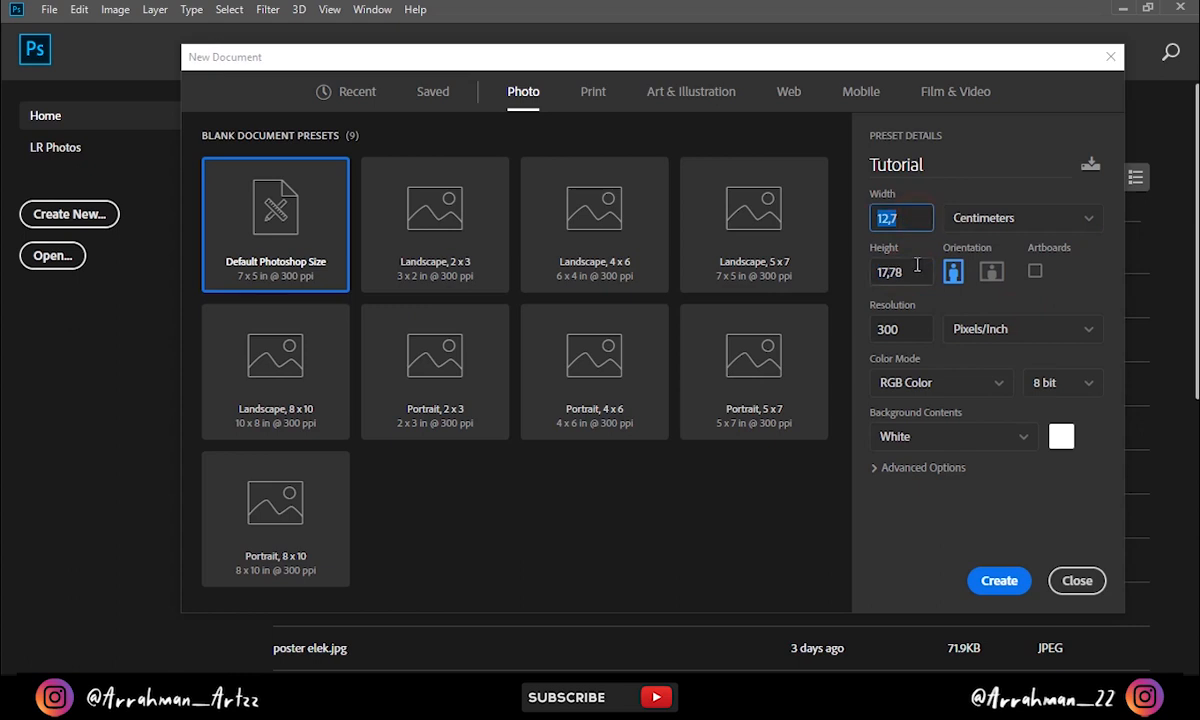
{"action": "left_click", "coordinate": [916, 270]}
{"action": "left_click", "coordinate": [993, 305]}
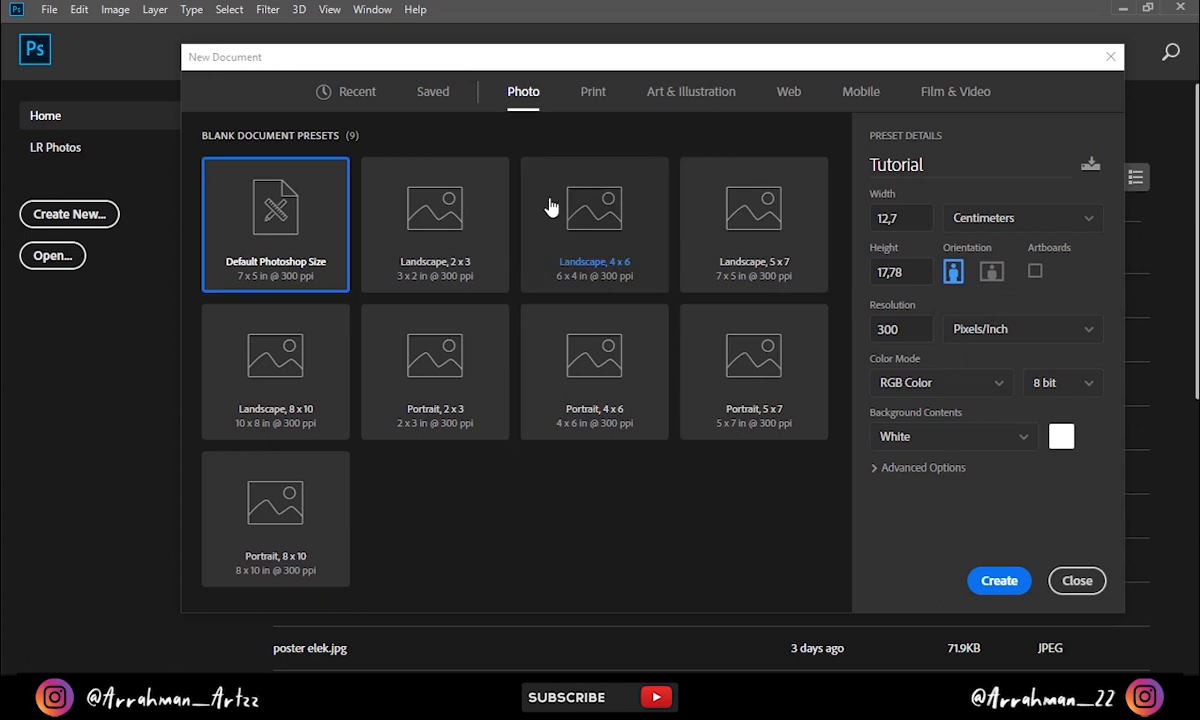
Examine the recently used document presets, including the Clipboard, A4, custom and Poster sizes
{"action": "left_click", "coordinate": [346, 100]}
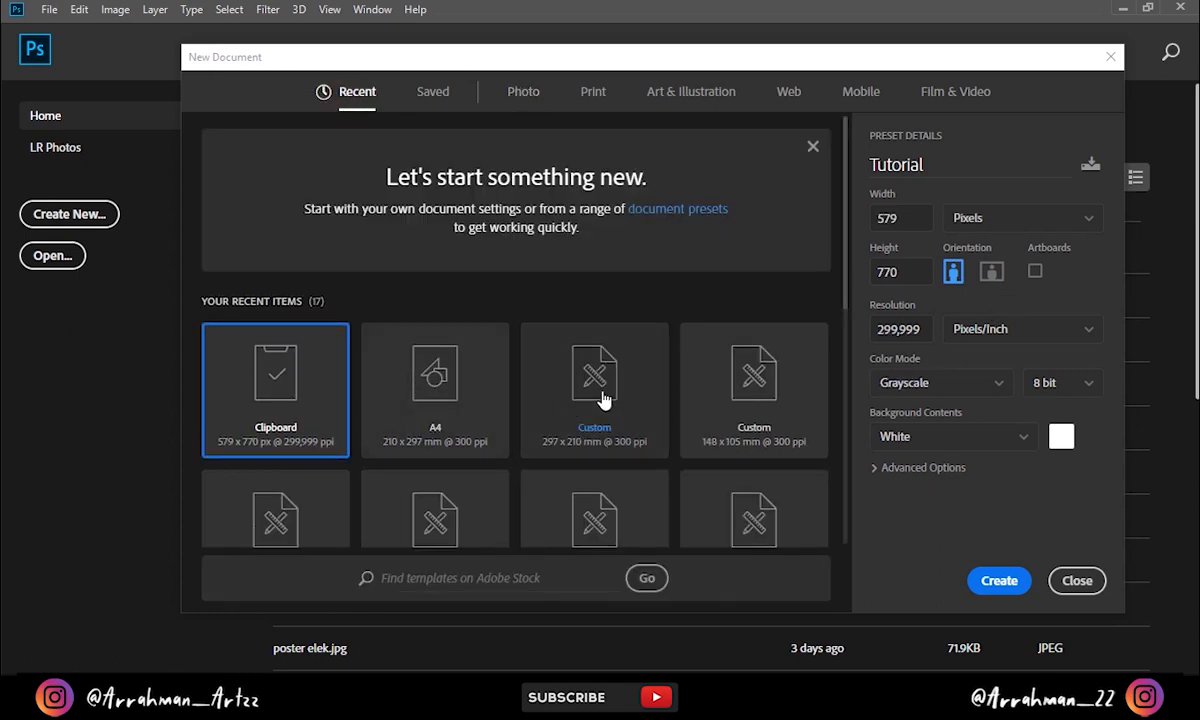
{"action": "scroll", "coordinate": [645, 391], "scroll_direction": "down", "scroll_amount": 3}
{"action": "scroll", "coordinate": [600, 370], "scroll_direction": "up", "scroll_amount": 1}
{"action": "left_click", "coordinate": [362, 272]}
{"action": "left_click", "coordinate": [568, 293]}
{"action": "left_click", "coordinate": [688, 283]}
{"action": "left_click", "coordinate": [402, 288]}
{"action": "left_click", "coordinate": [300, 285]}
{"action": "scroll", "coordinate": [275, 278], "scroll_direction": "down", "scroll_amount": 3}
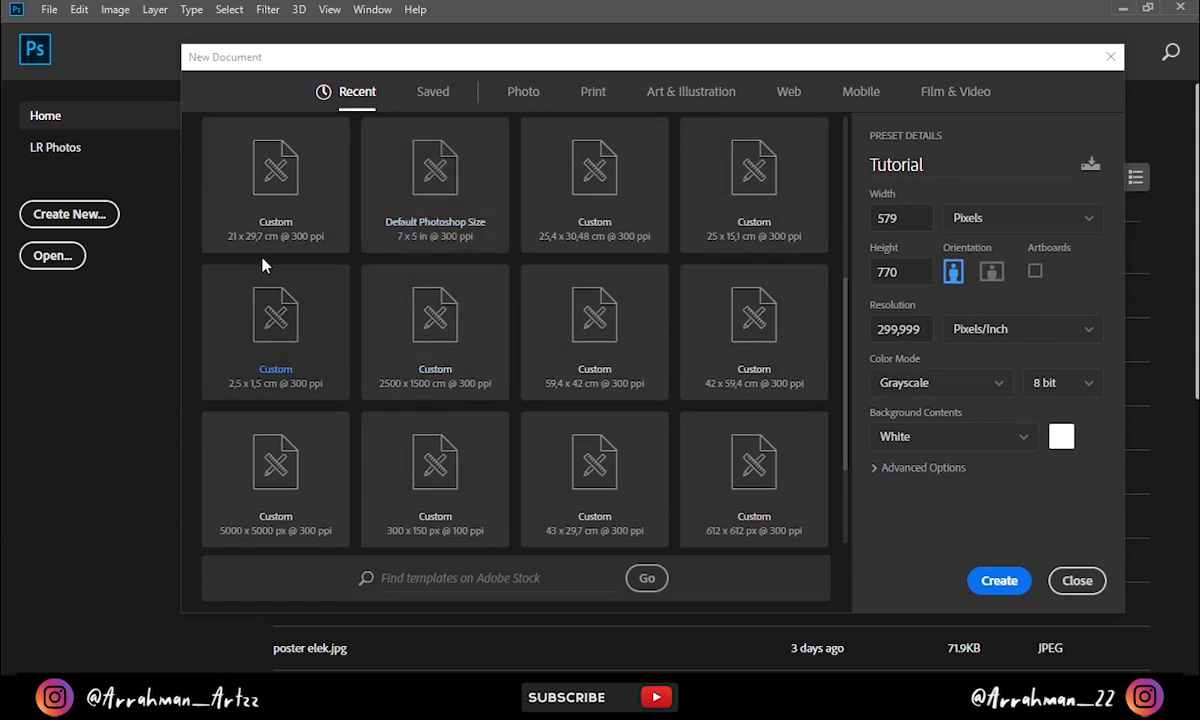
{"action": "scroll", "coordinate": [278, 275], "scroll_direction": "up", "scroll_amount": 3}
{"action": "scroll", "coordinate": [670, 382], "scroll_direction": "down", "scroll_amount": 5}
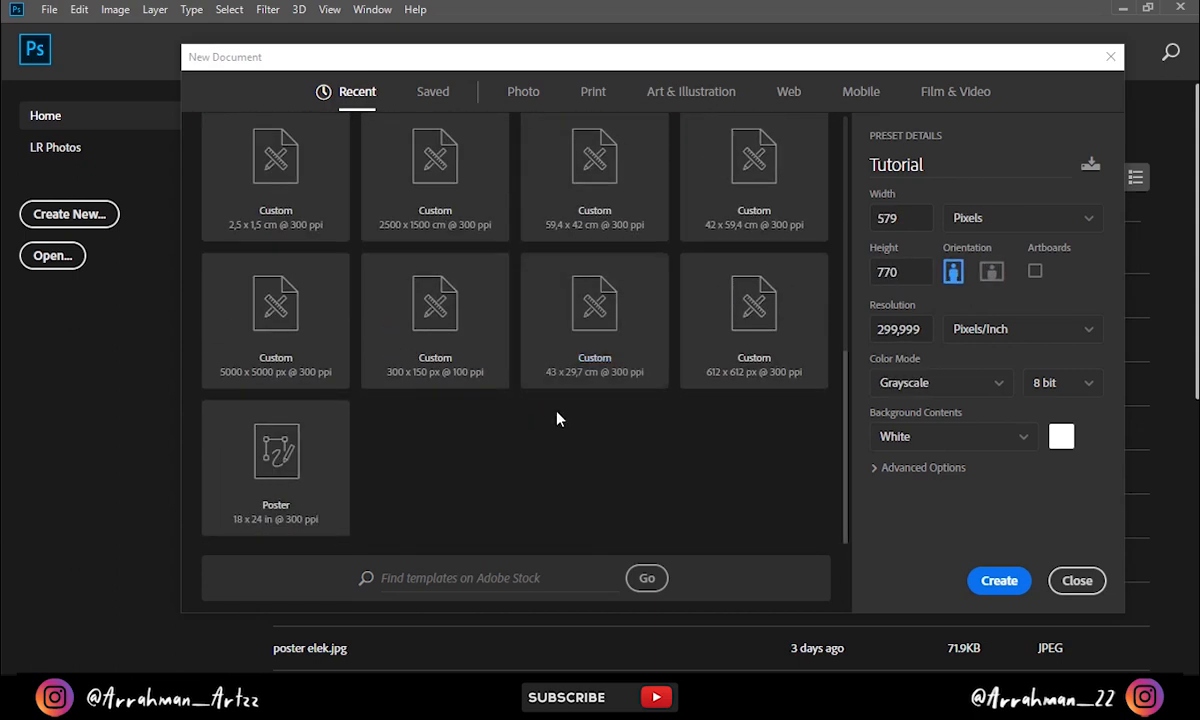
{"action": "scroll", "coordinate": [557, 419], "scroll_direction": "up", "scroll_amount": 5}
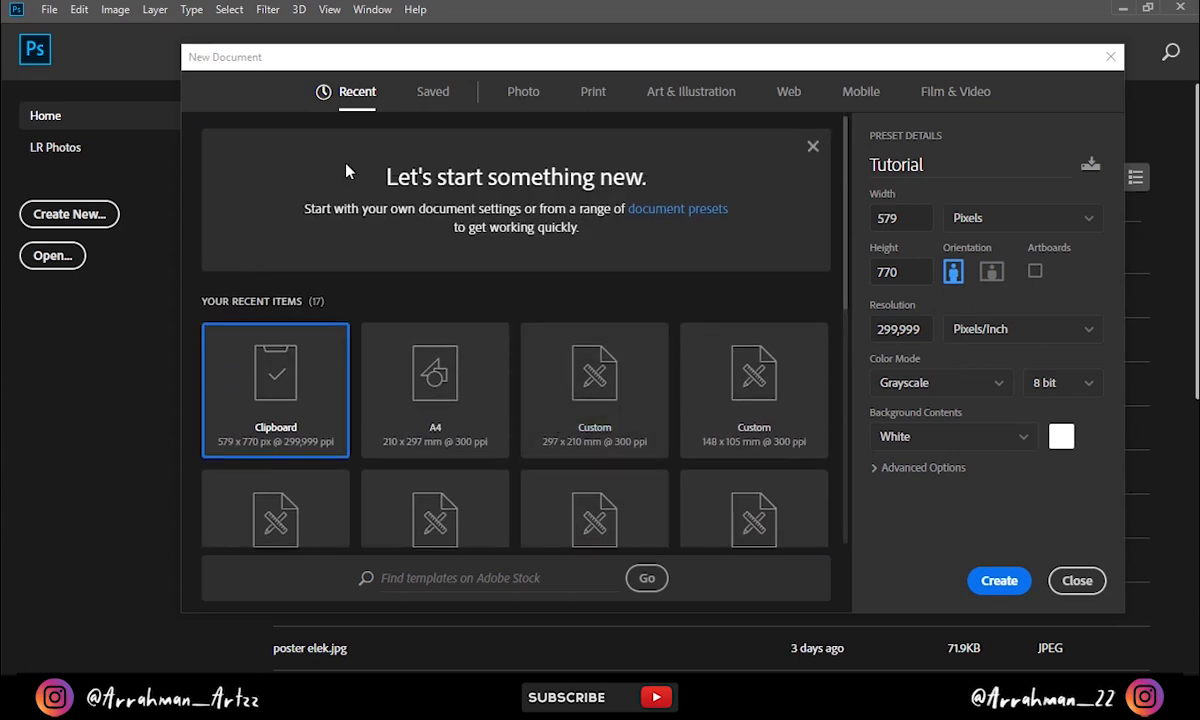
Go back to the Default Photoshop Size photo preset and set it to Centimeters with portrait orientation
{"action": "left_click", "coordinate": [505, 93]}
{"action": "left_click", "coordinate": [980, 218]}
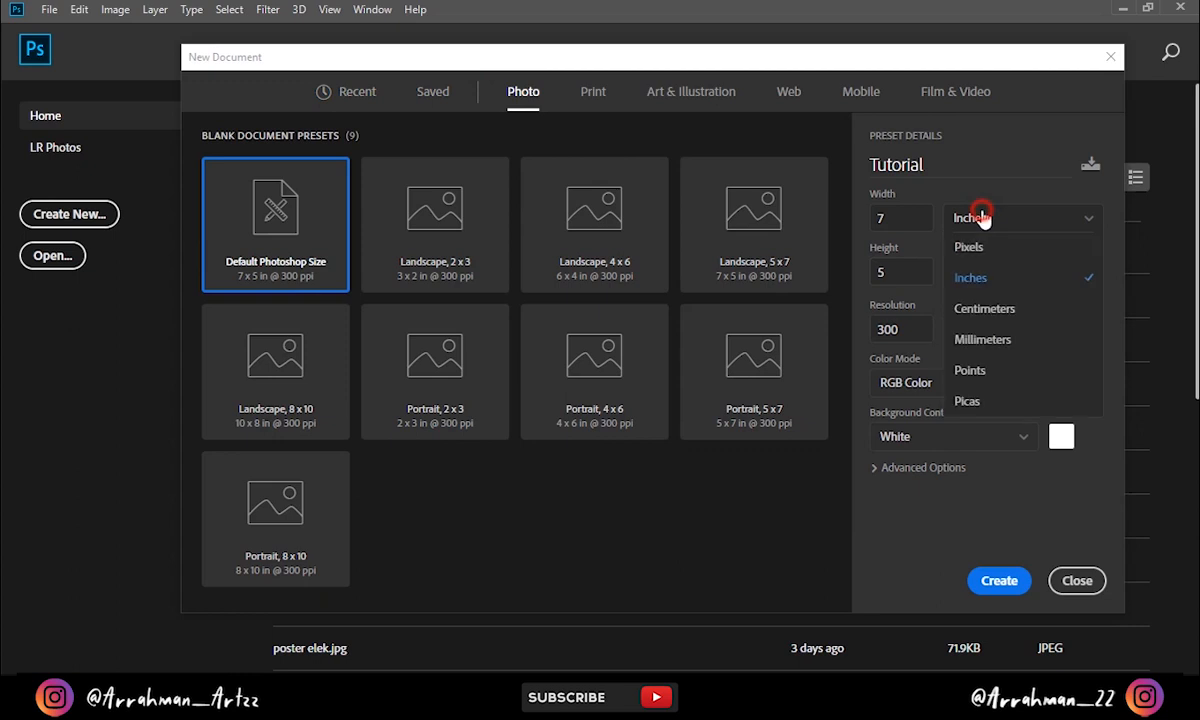
{"action": "left_click", "coordinate": [985, 309]}
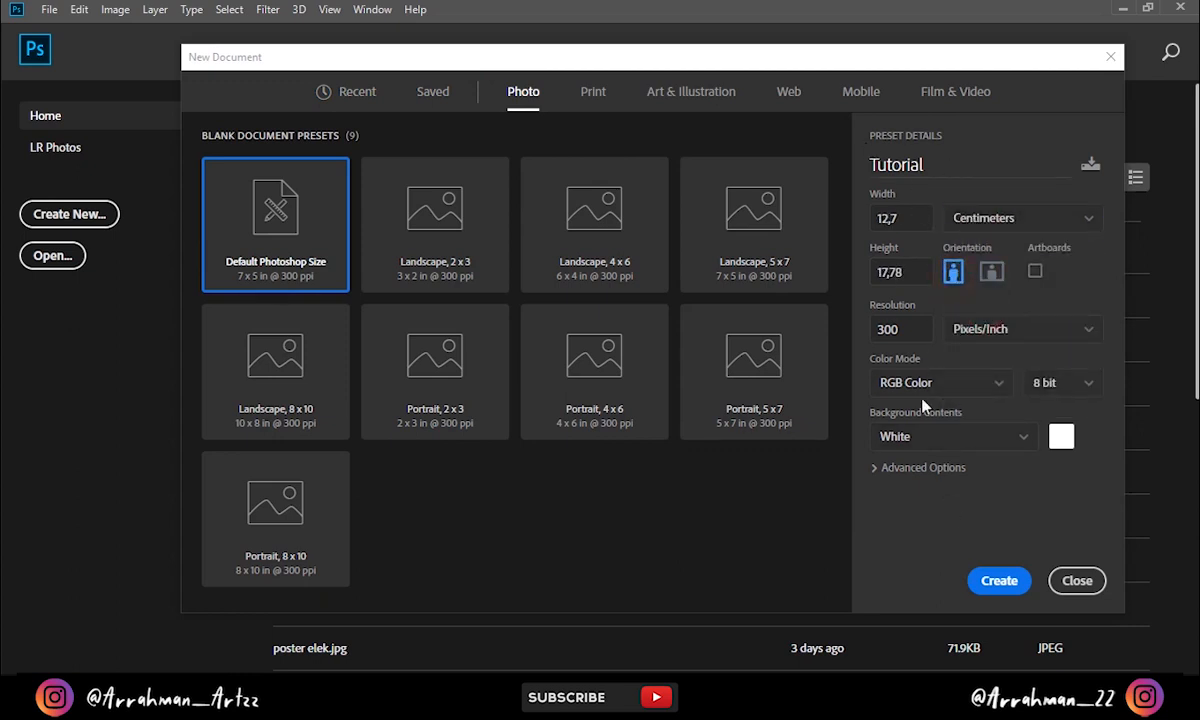
Check the available color modes, keep RGB Color, and create the Tutorial document
{"action": "left_click", "coordinate": [982, 384]}
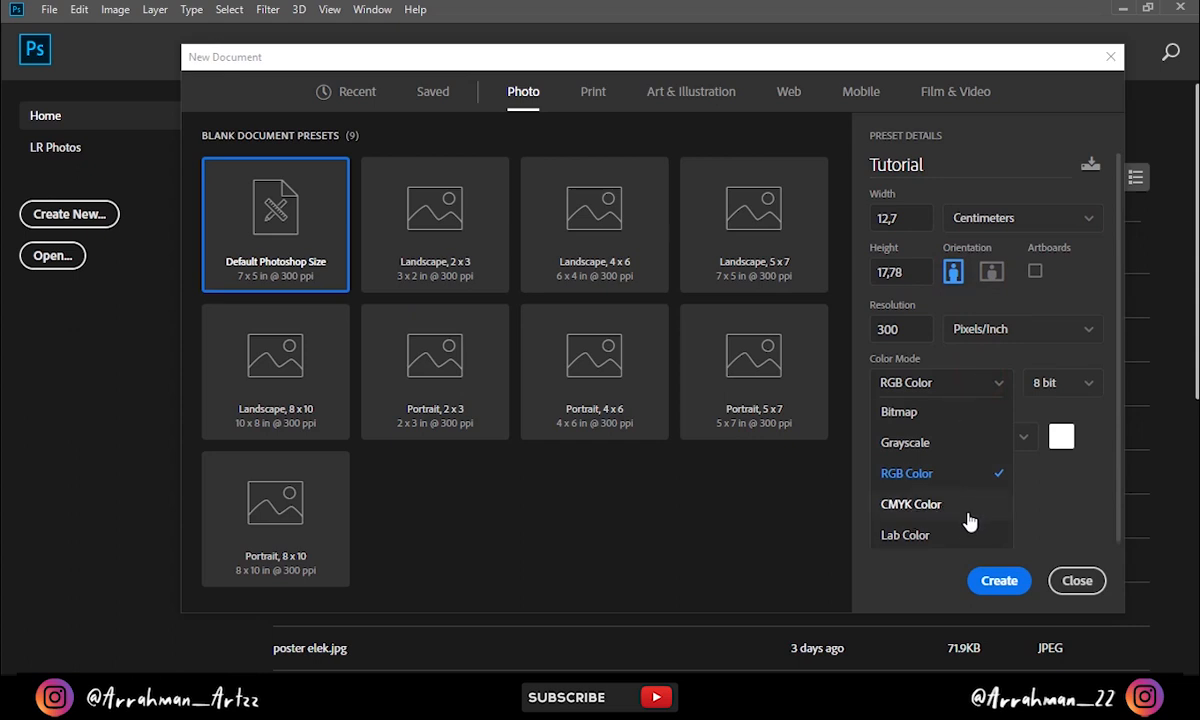
{"action": "left_click", "coordinate": [944, 388]}
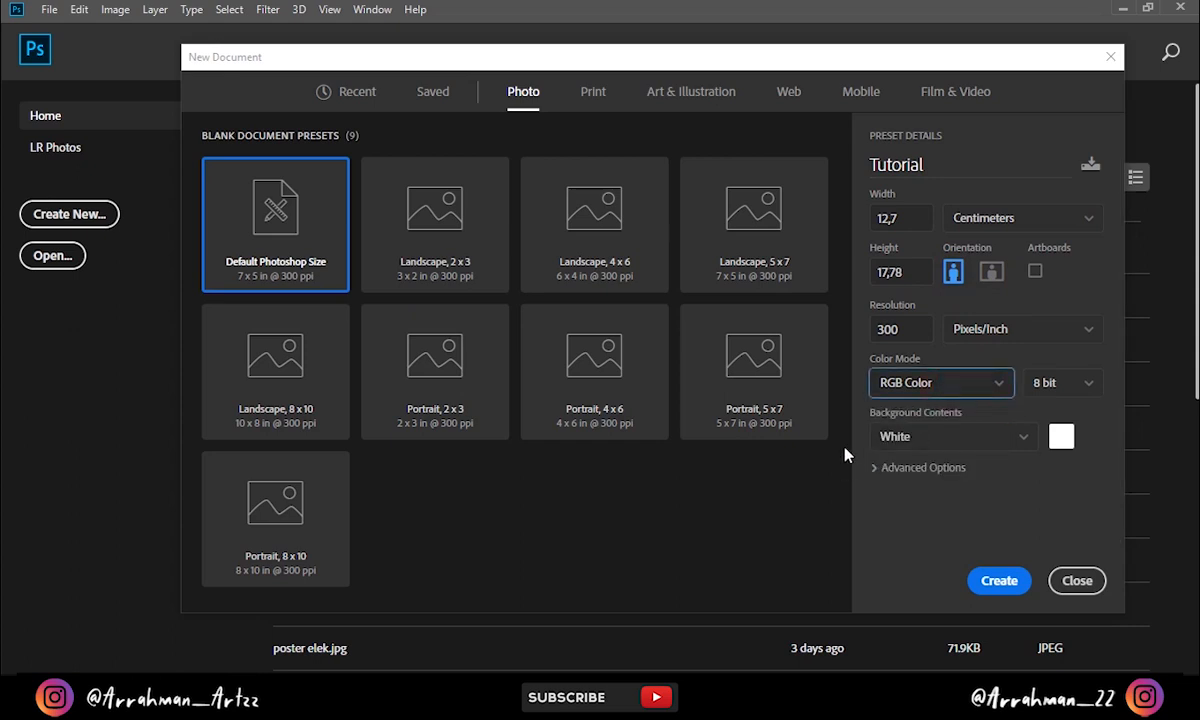
{"action": "left_click", "coordinate": [1008, 582]}
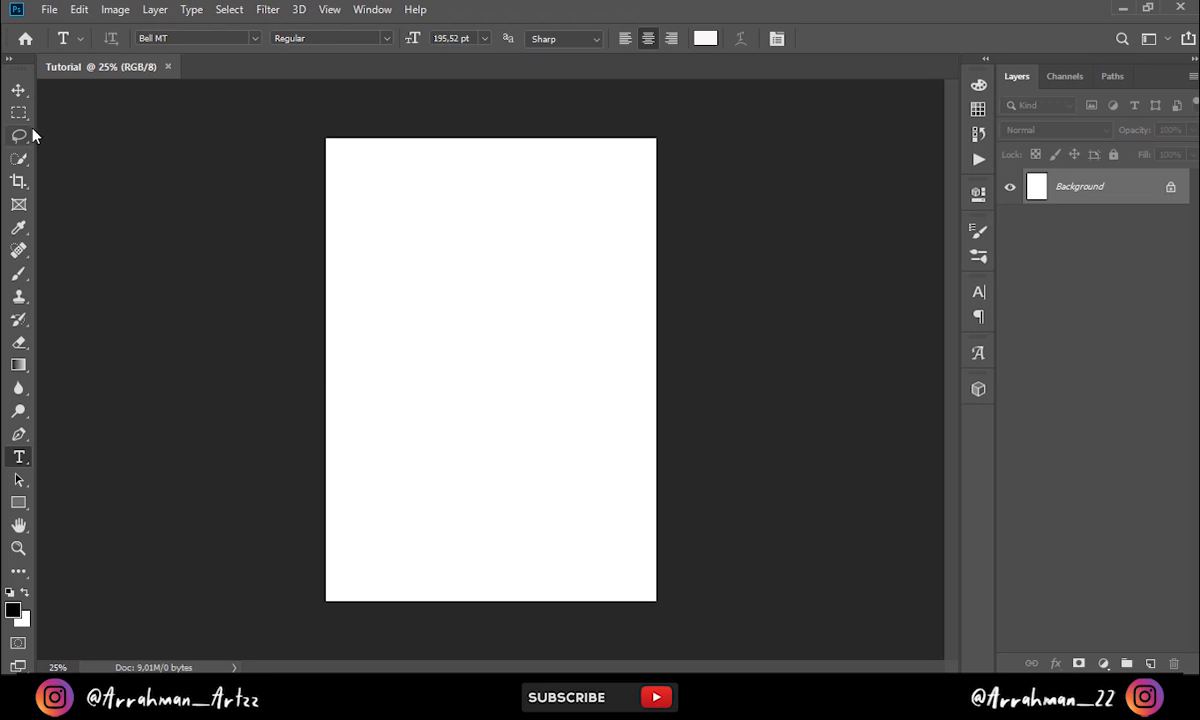
Activate the Move tool and the Path Selection tool in turn to view their options
{"action": "left_click", "coordinate": [17, 93]}
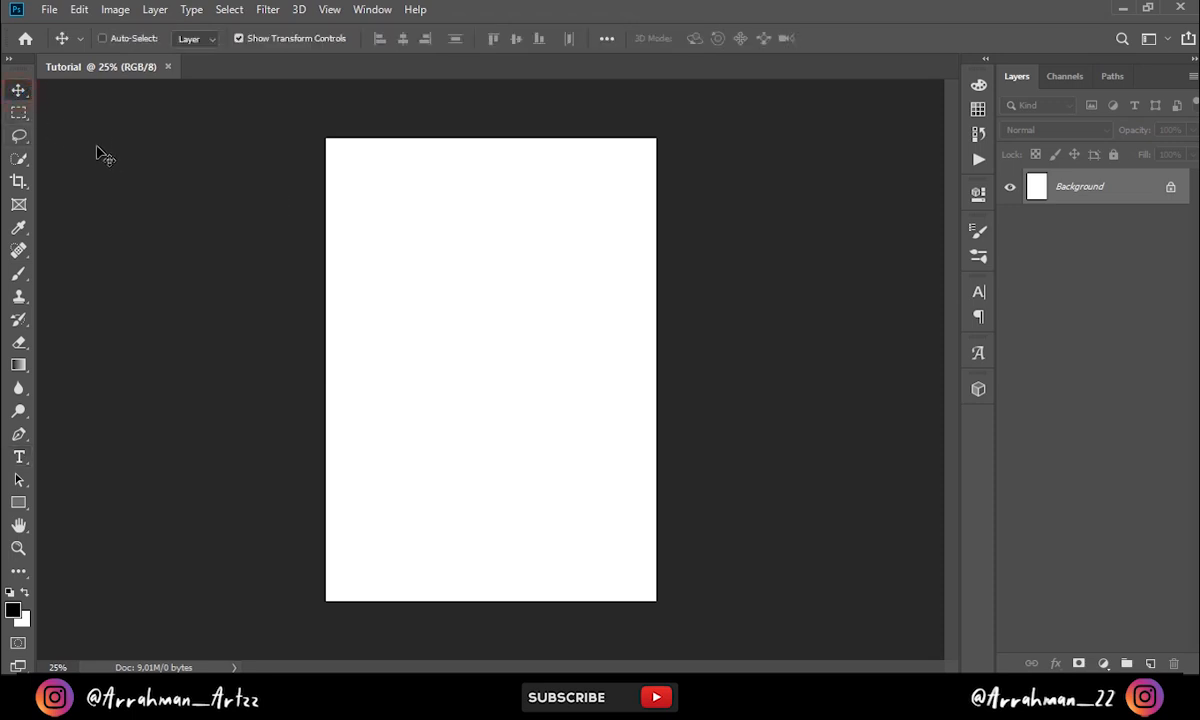
{"action": "left_click", "coordinate": [16, 482]}
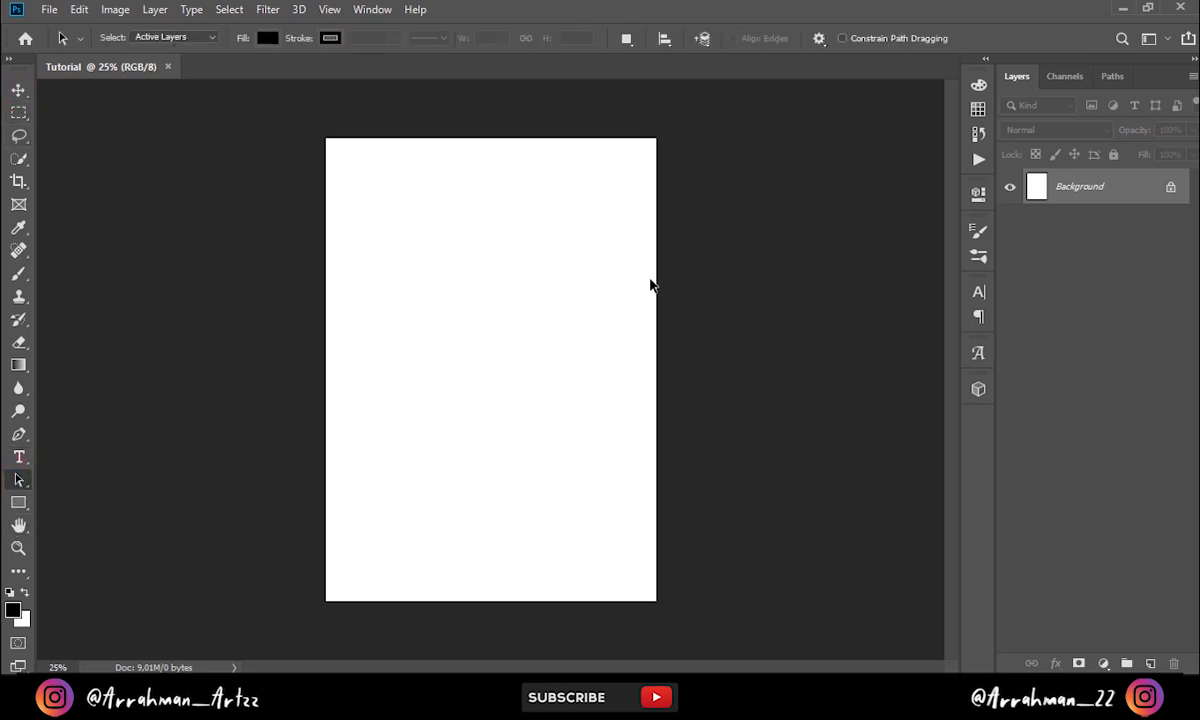
Try docking the Color panel above Layers, collapse it back among the panel icons, and view the list of available panels
{"action": "left_click_drag", "start_coordinate": [980, 88], "coordinate": [1003, 61]}
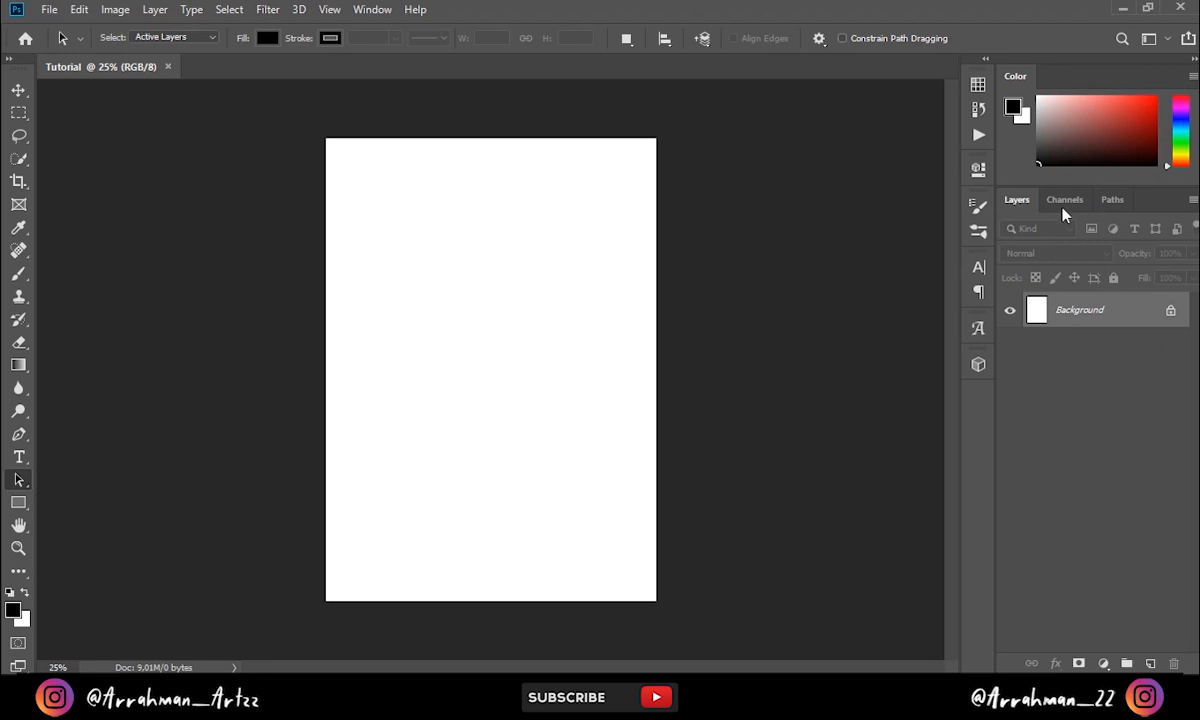
{"action": "left_click_drag", "start_coordinate": [1015, 76], "coordinate": [977, 88]}
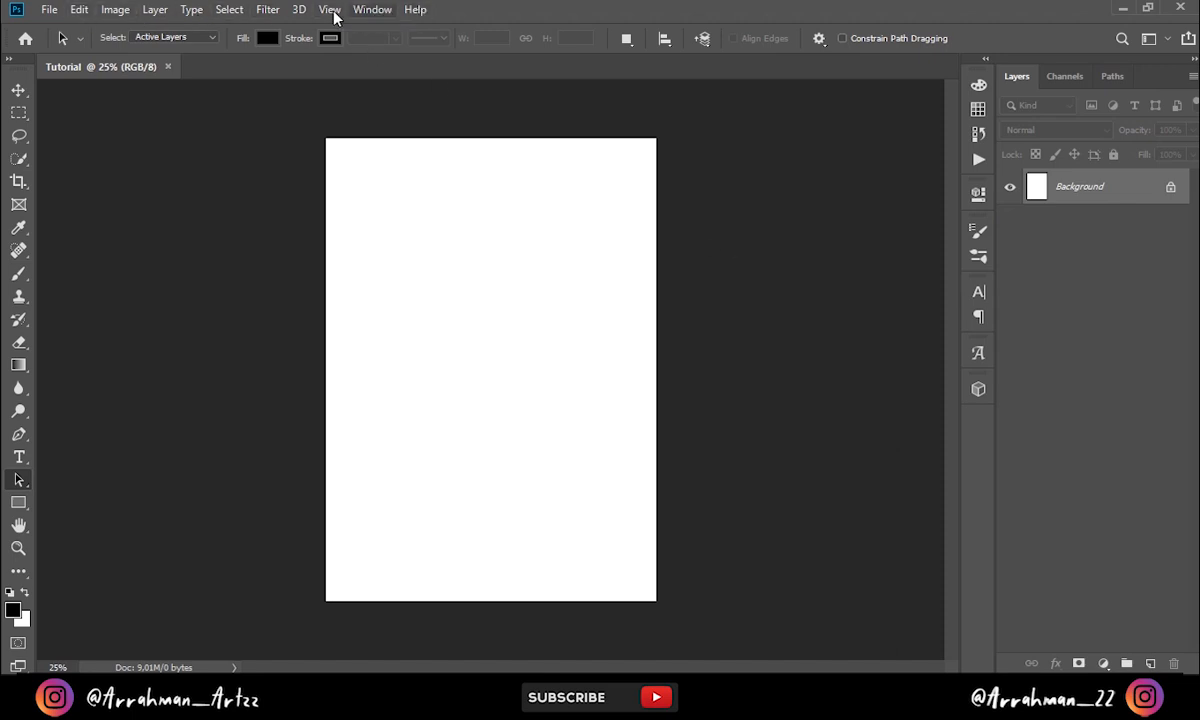
{"action": "left_click", "coordinate": [366, 10]}
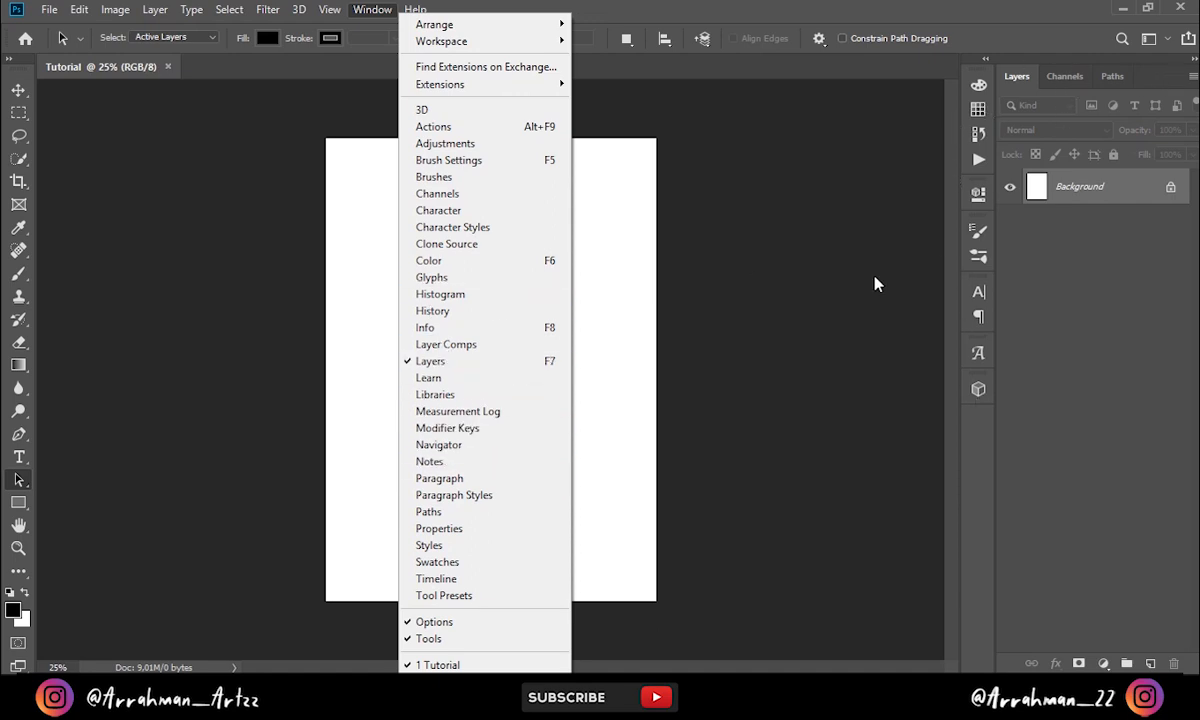
{"action": "left_click", "coordinate": [375, 9]}
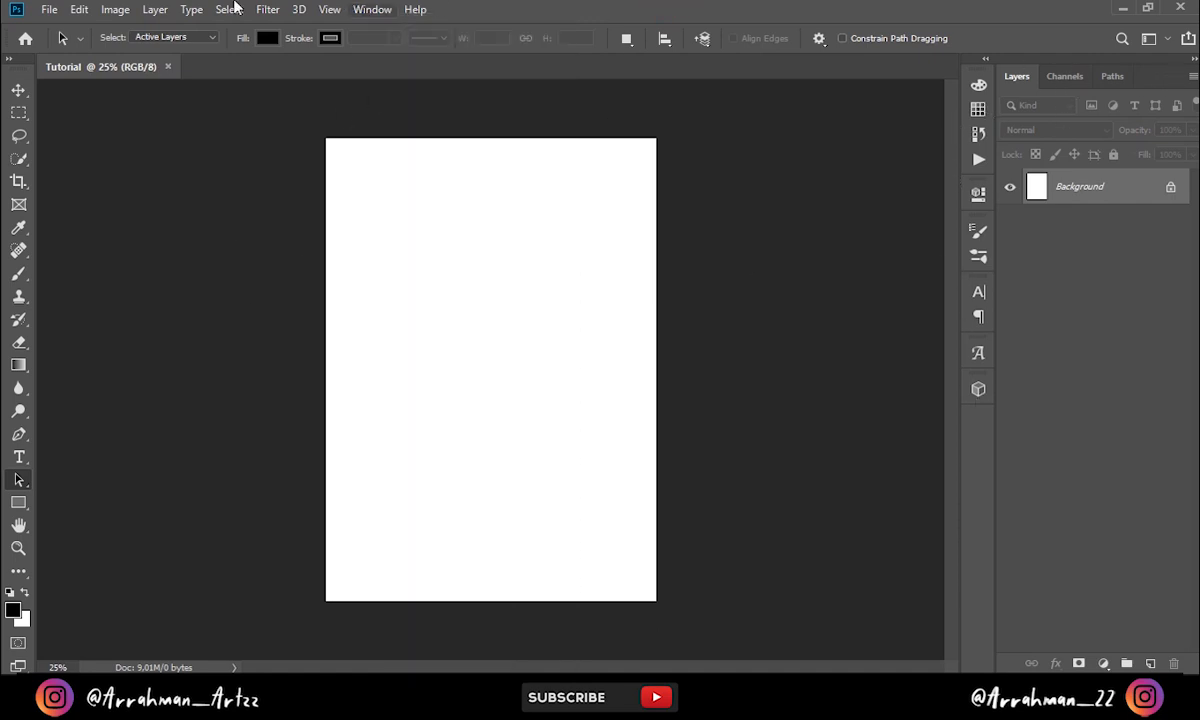
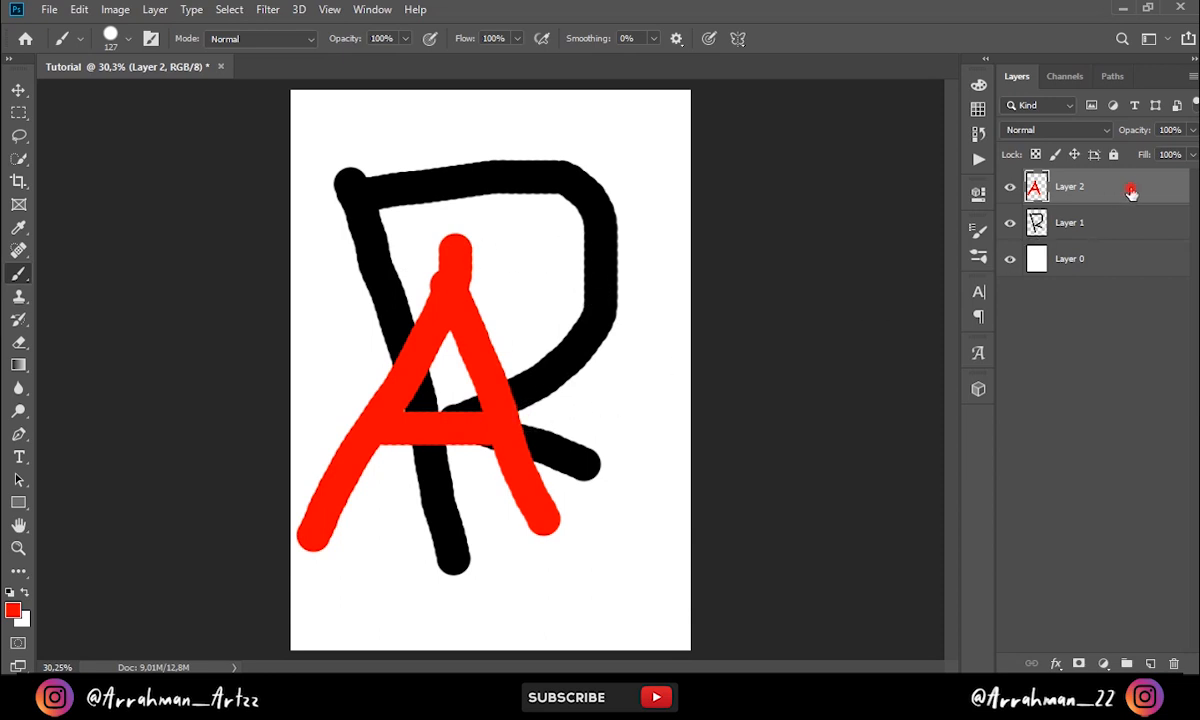
Move Layer 2 with the red A below Layer 1, and return it to the top of the layer stack
{"action": "left_click_drag", "start_coordinate": [1155, 187], "coordinate": [1176, 241]}
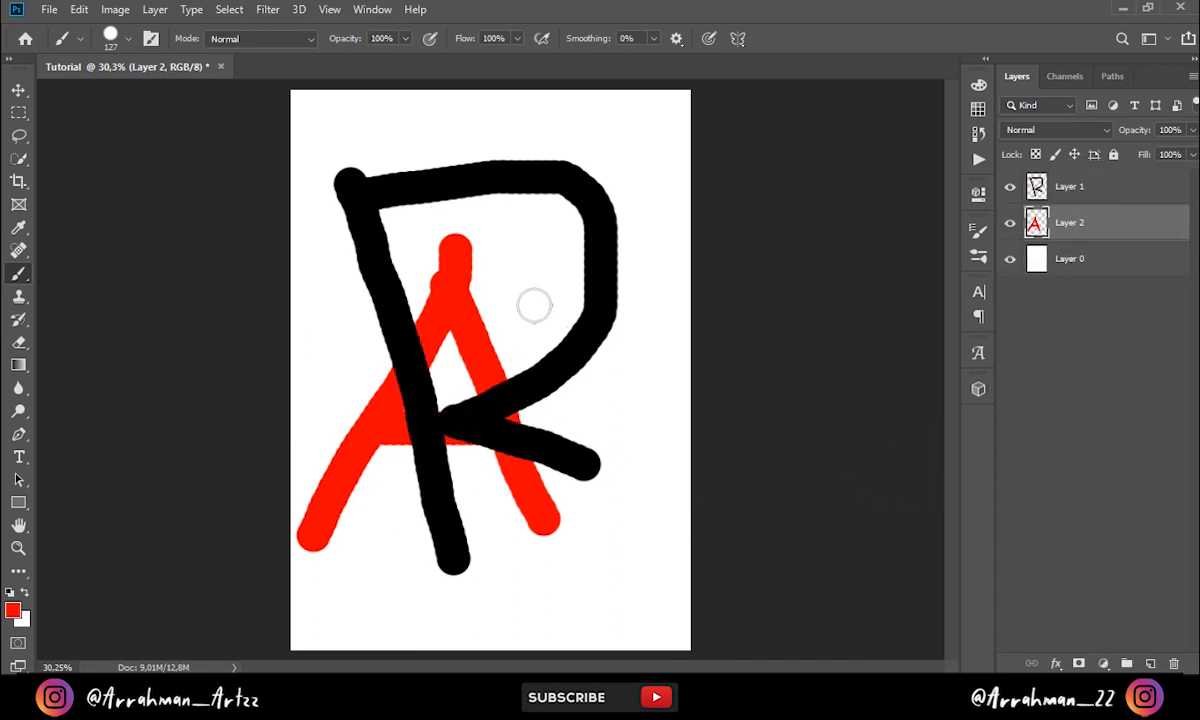
{"action": "left_click", "coordinate": [1082, 197]}
{"action": "left_click", "coordinate": [1154, 229]}
{"action": "left_click", "coordinate": [1146, 200]}
{"action": "left_click", "coordinate": [1138, 222]}
{"action": "left_click_drag", "start_coordinate": [1100, 223], "coordinate": [1120, 180]}
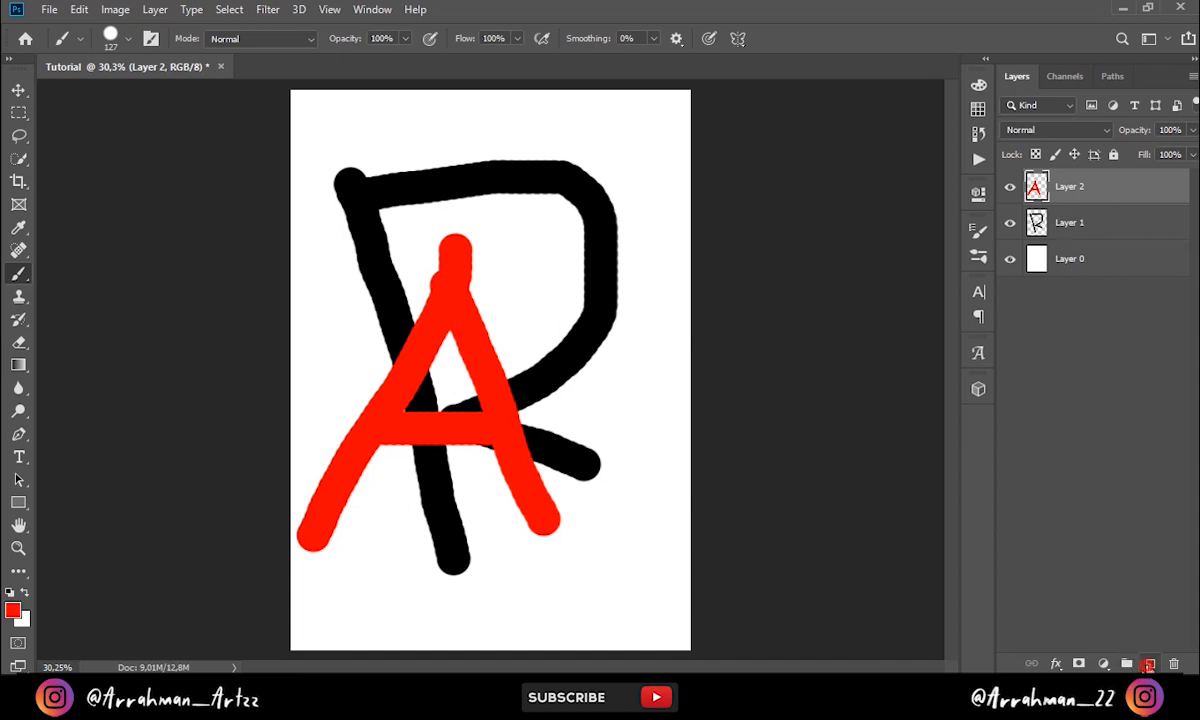
Add eleven empty layers above Layer 2
{"action": "left_click", "coordinate": [1149, 665]}
{"action": "left_click", "coordinate": [1149, 665]}
{"action": "left_click", "coordinate": [1149, 665]}
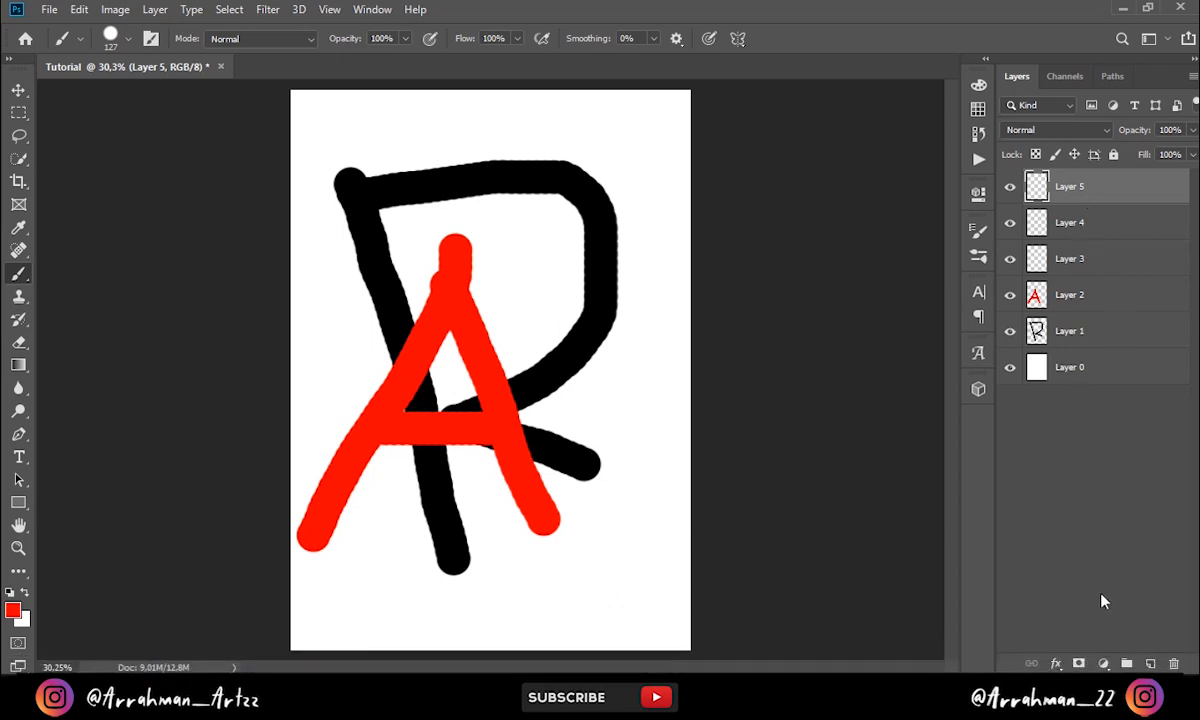
{"action": "left_click", "coordinate": [1150, 664]}
{"action": "left_click", "coordinate": [1150, 664]}
{"action": "left_click", "coordinate": [1150, 664]}
{"action": "left_click", "coordinate": [1150, 664]}
{"action": "left_click", "coordinate": [1150, 664]}
{"action": "left_click", "coordinate": [1150, 664]}
{"action": "left_click", "coordinate": [1150, 664]}
{"action": "left_click", "coordinate": [1150, 664]}
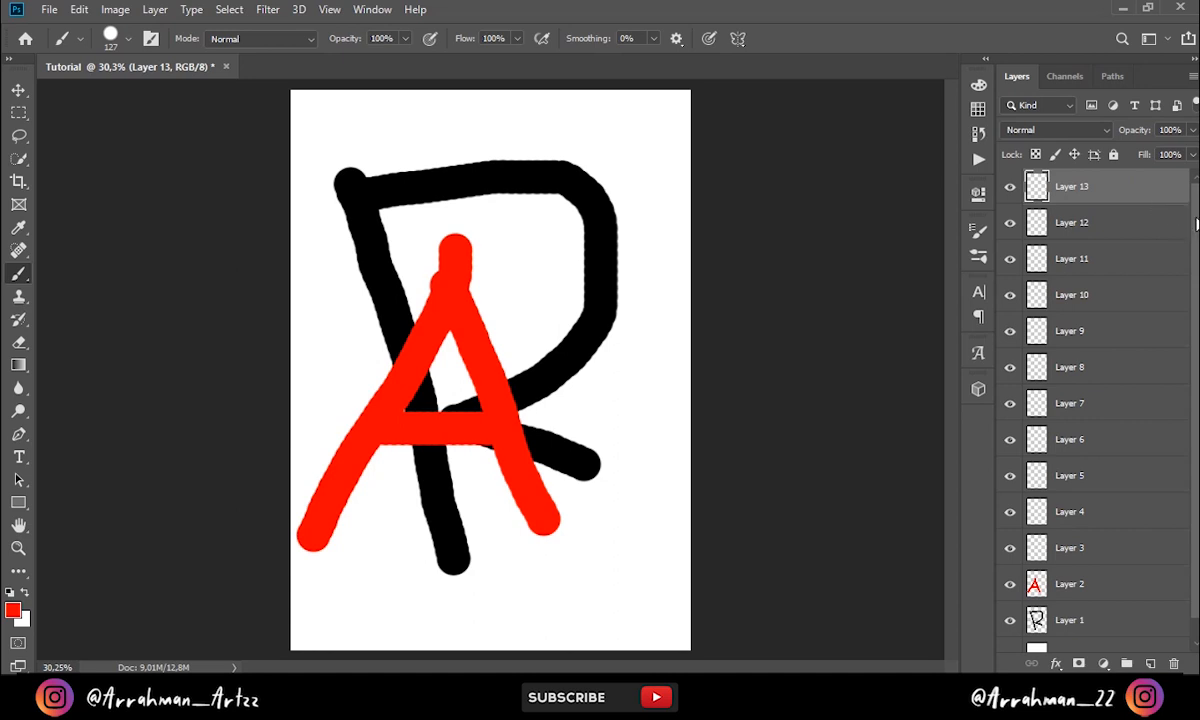
Group Layer 2 through Layer 13 and name the group apa
{"action": "scroll", "coordinate": [1058, 178], "scroll_direction": "down", "scroll_amount": 1}
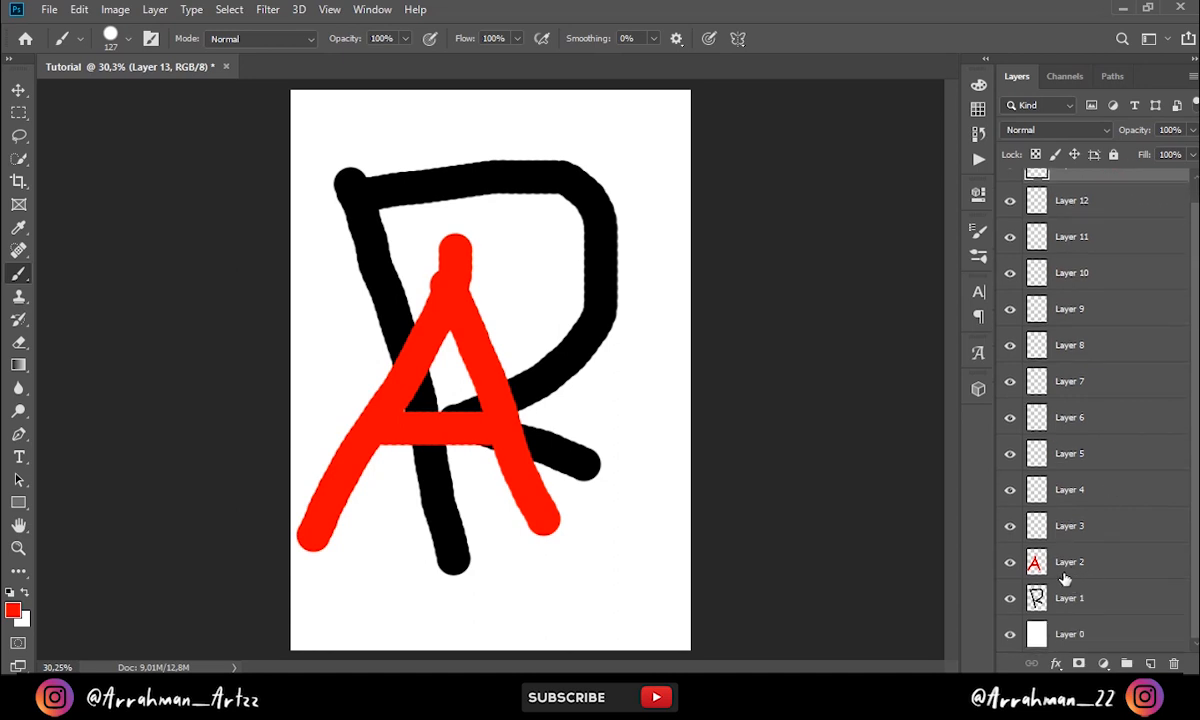
{"action": "left_click", "coordinate": [1121, 571], "text": "shift"}
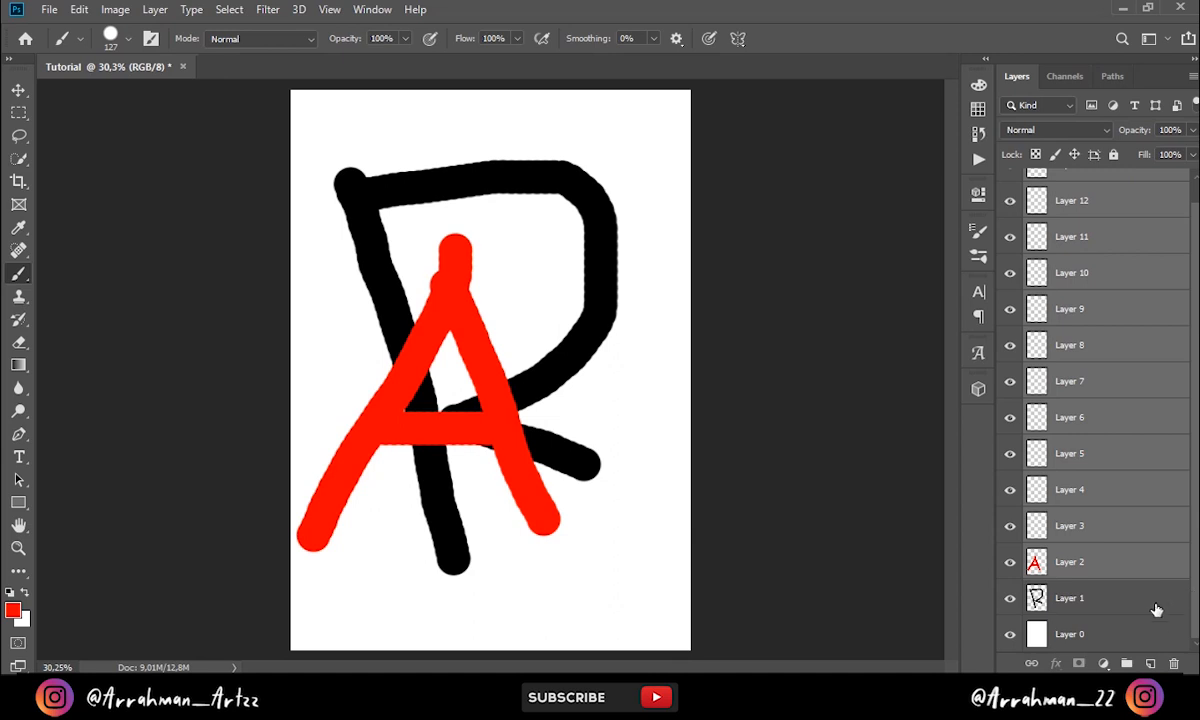
{"action": "left_click", "coordinate": [1127, 664]}
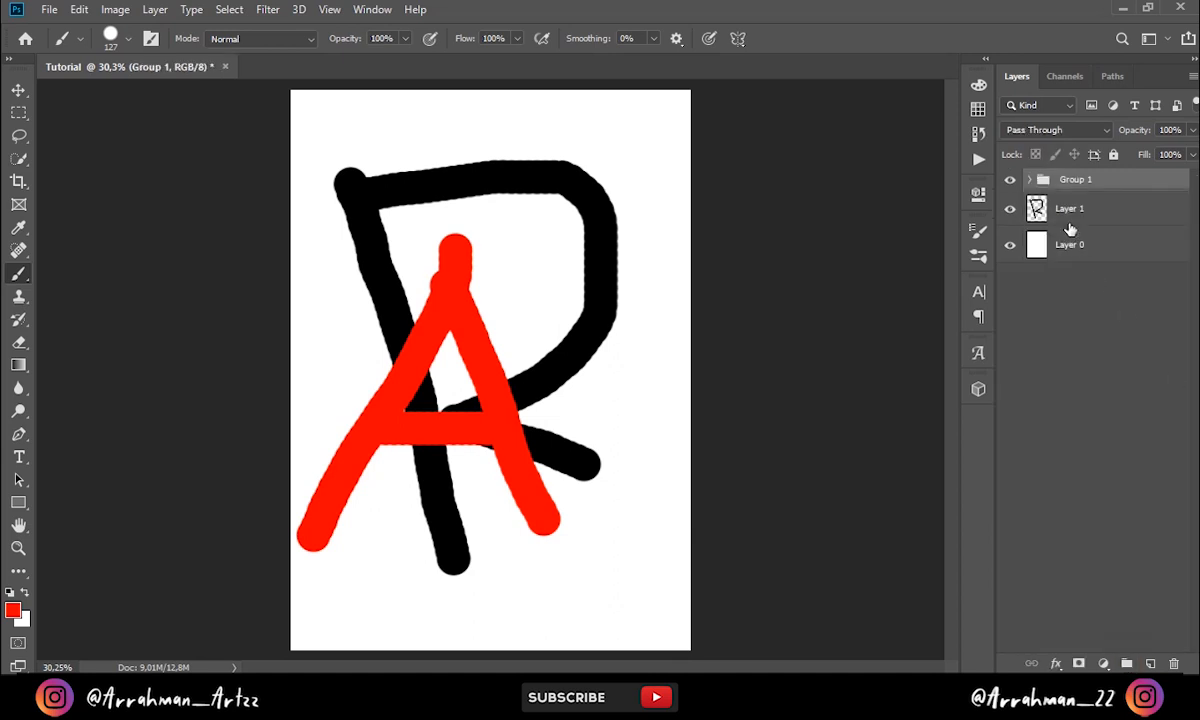
{"action": "double_click", "coordinate": [1081, 180]}
{"action": "type", "text": "apa"}
{"action": "key", "text": "Return"}
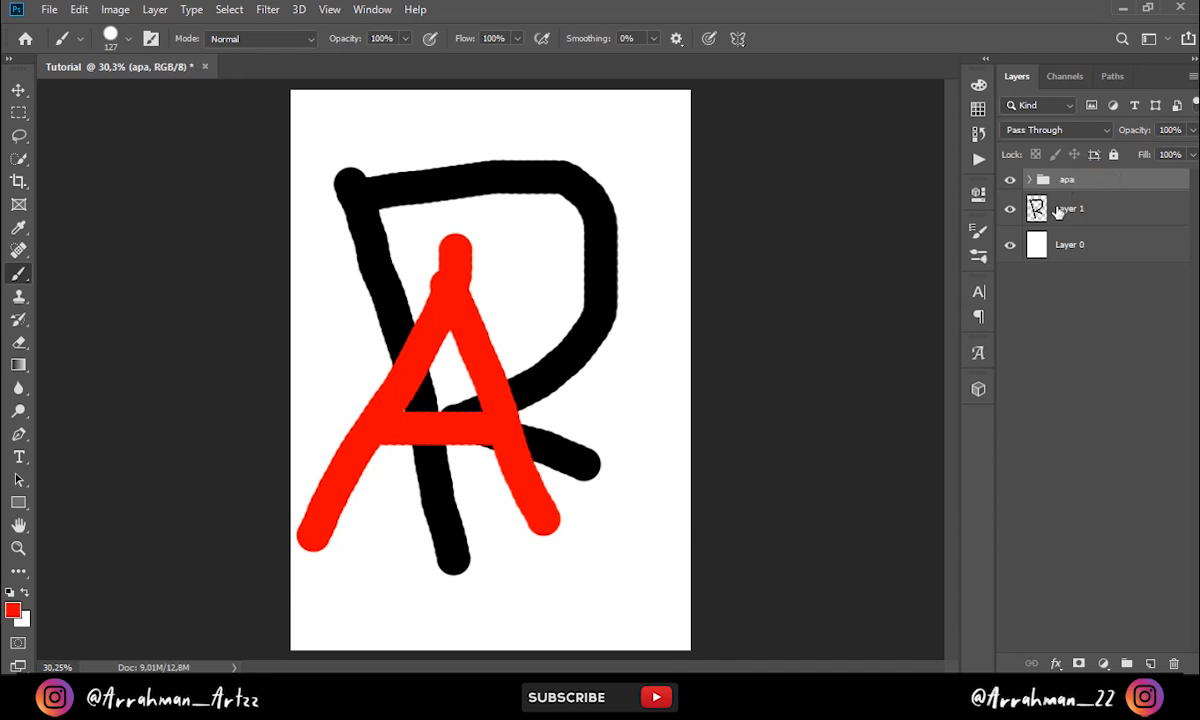
Hide and show the apa group, and select Layer 1 and the group in turn
{"action": "left_click", "coordinate": [1012, 180]}
{"action": "left_click", "coordinate": [1012, 180]}
{"action": "left_click", "coordinate": [1079, 210]}
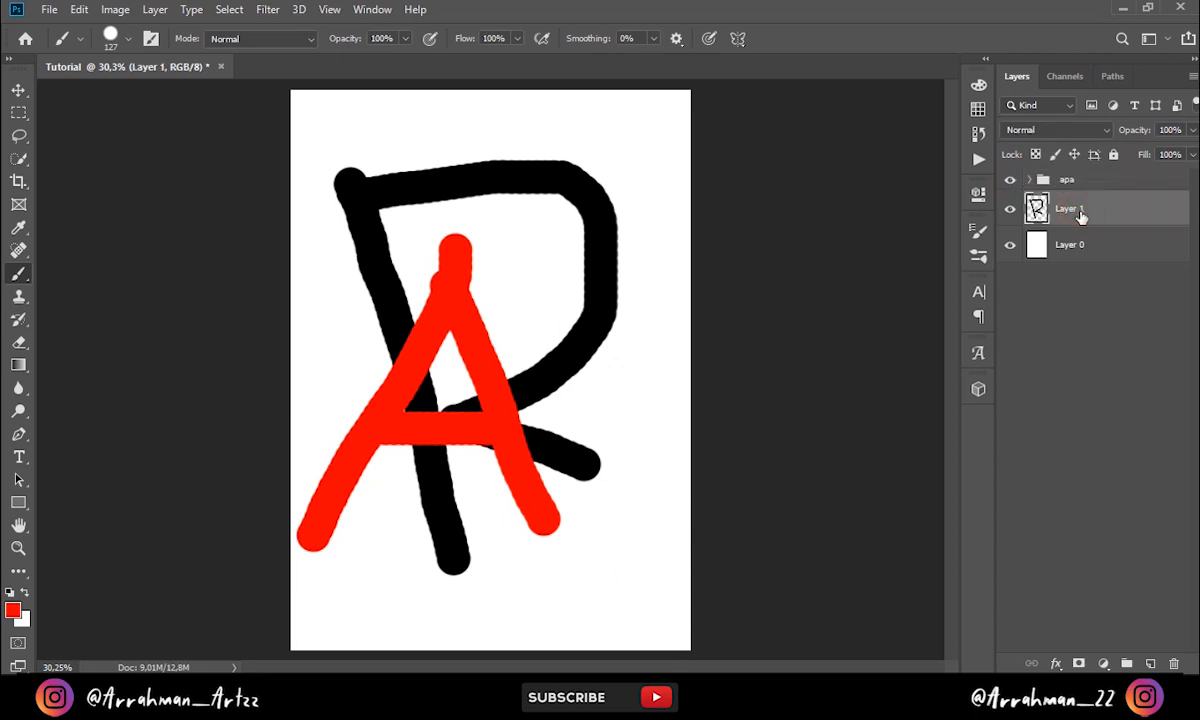
{"action": "left_click", "coordinate": [1087, 183]}
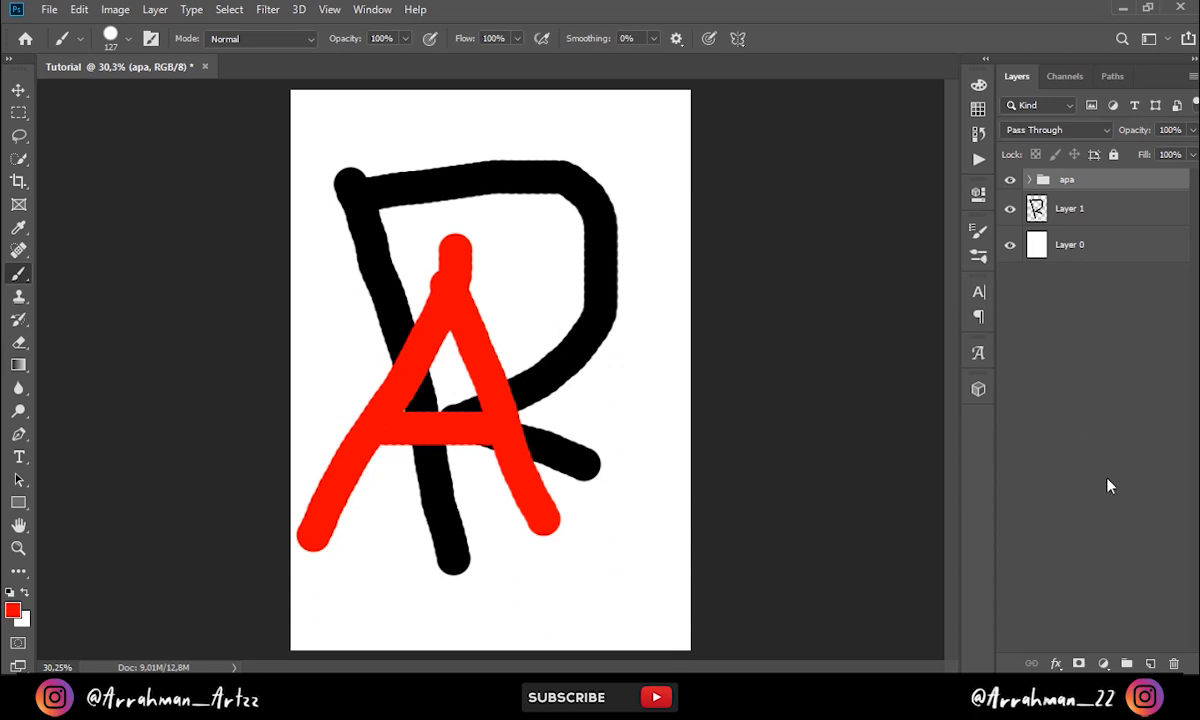
Undo the layer grouping, its renaming and all the added empty layers
{"action": "key", "text": "ctrl+z"}
{"action": "key", "text": "ctrl+z"}
{"action": "key", "text": "ctrl+z"}
{"action": "key", "text": "ctrl+z"}
{"action": "key", "text": "ctrl+z"}
{"action": "key", "text": "ctrl+z"}
{"action": "key", "text": "ctrl+z"}
{"action": "key", "text": "ctrl+z"}
{"action": "key", "text": "ctrl+z"}
{"action": "key", "text": "ctrl+z"}
{"action": "key", "text": "ctrl+z"}
{"action": "key", "text": "ctrl+z"}
{"action": "key", "text": "ctrl+z"}
{"action": "key", "text": "ctrl+z"}
{"action": "key", "text": "ctrl+z"}
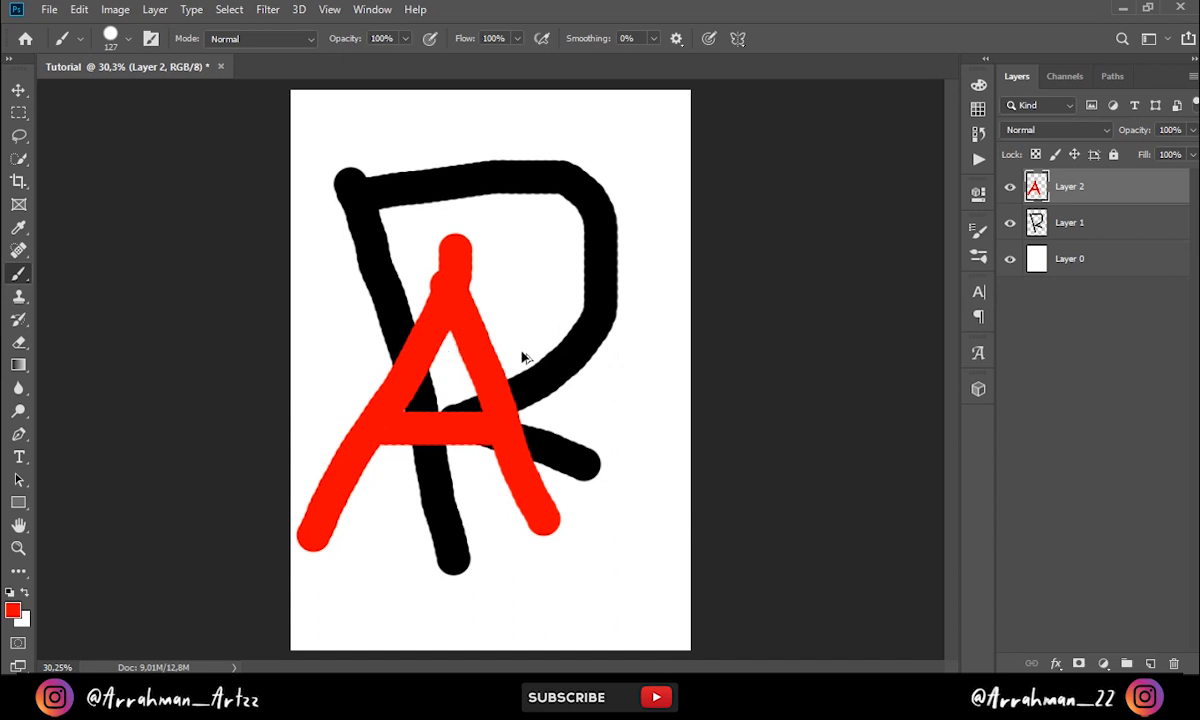
Send Layer 2 one level down and bring it back up, two times in a row
{"action": "key", "text": "ctrl+bracketleft"}
{"action": "key", "text": "ctrl+bracketright"}
{"action": "key", "text": "ctrl+bracketleft"}
{"action": "key", "text": "ctrl+bracketright"}
View the available fill and adjustment layer types
{"action": "left_click", "coordinate": [1103, 664]}
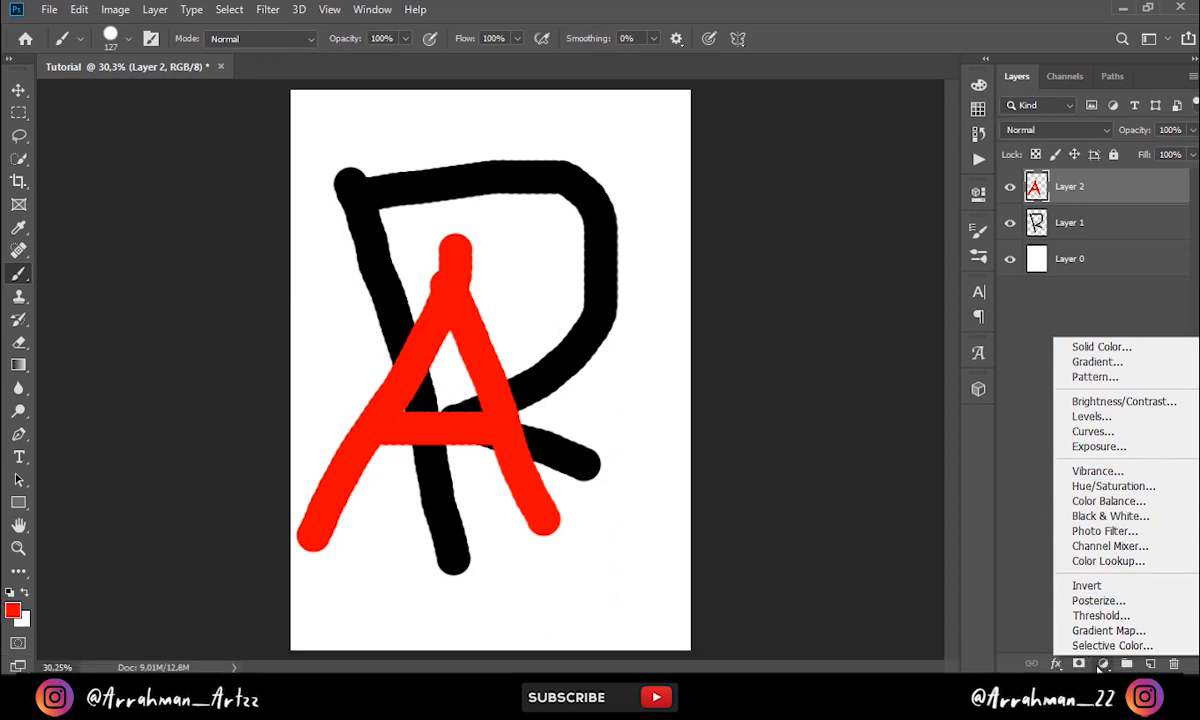
{"action": "left_click", "coordinate": [1030, 626]}
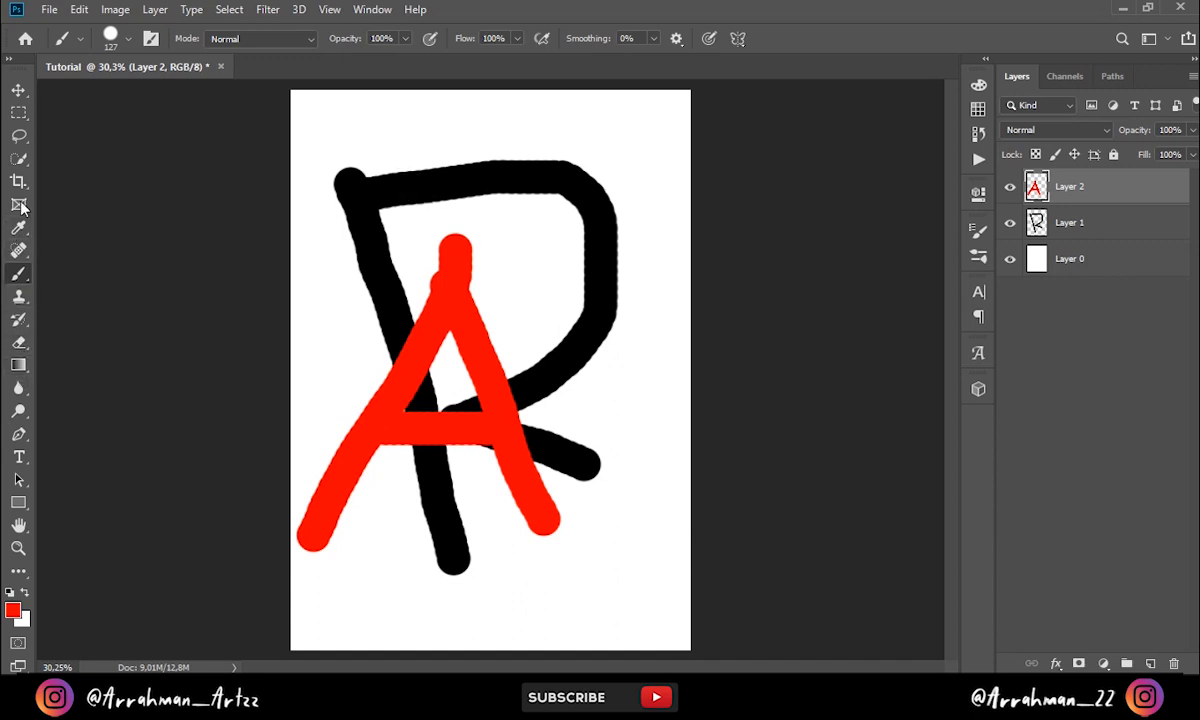
Paint a horizontal red brush stroke above the letters on Layer 2, near the canvas's upper edge
{"action": "left_click_drag", "start_coordinate": [356, 112], "coordinate": [672, 113]}
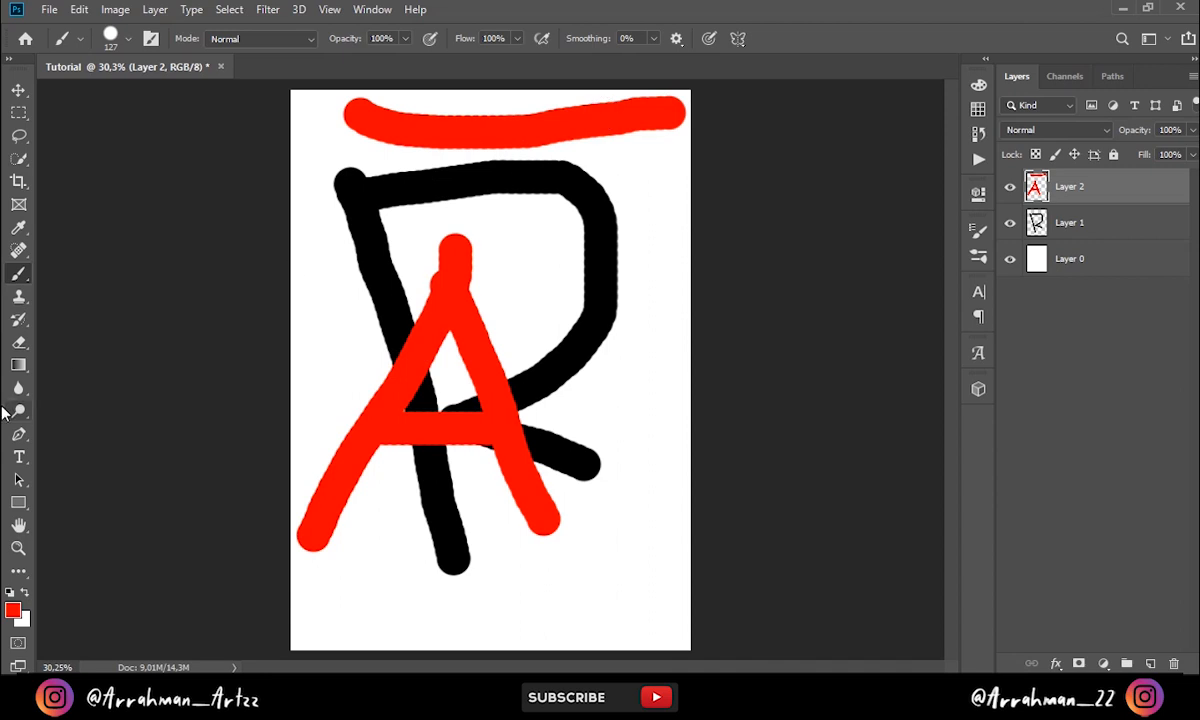
Activate the Eraser tool with a Hard Round tip and set its size to 94 px
{"action": "left_click", "coordinate": [18, 341]}
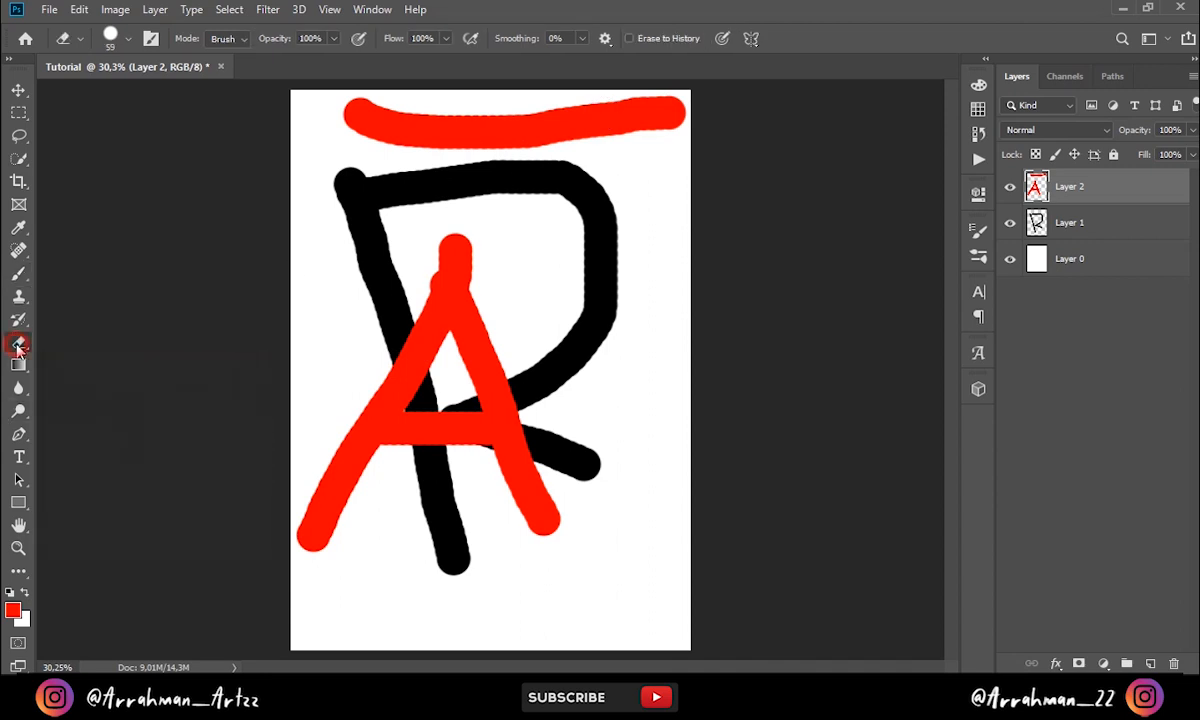
{"action": "right_click", "coordinate": [632, 120]}
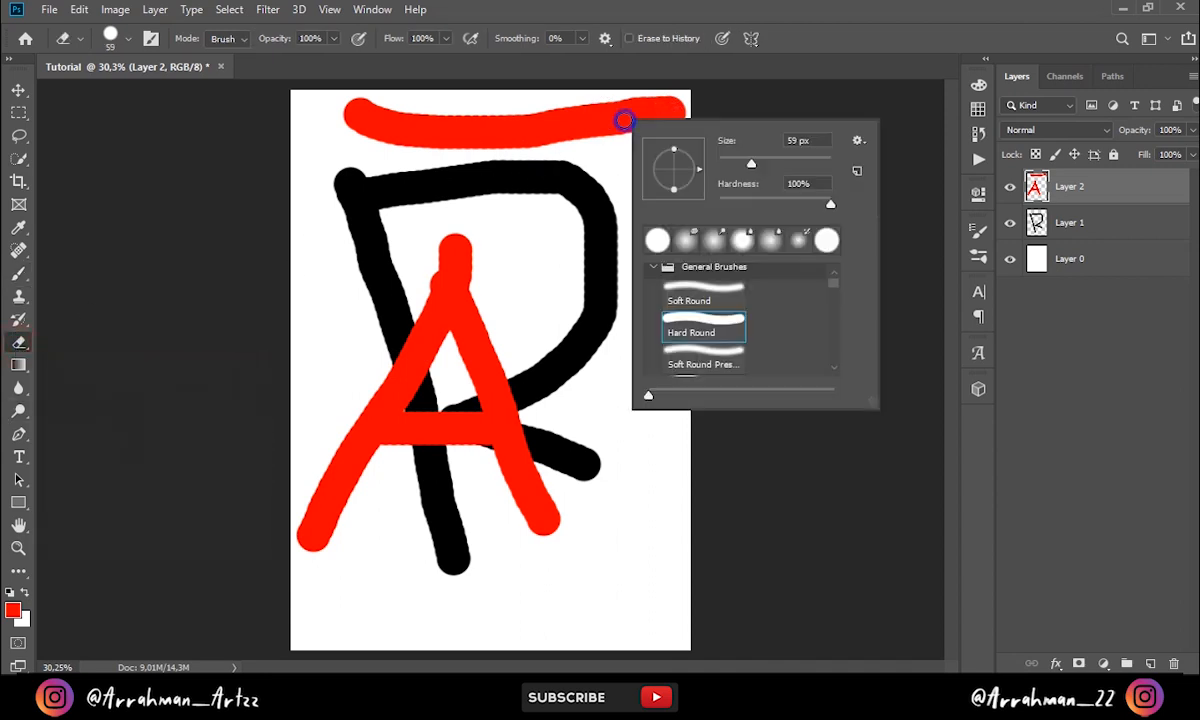
{"action": "right_click", "coordinate": [575, 142]}
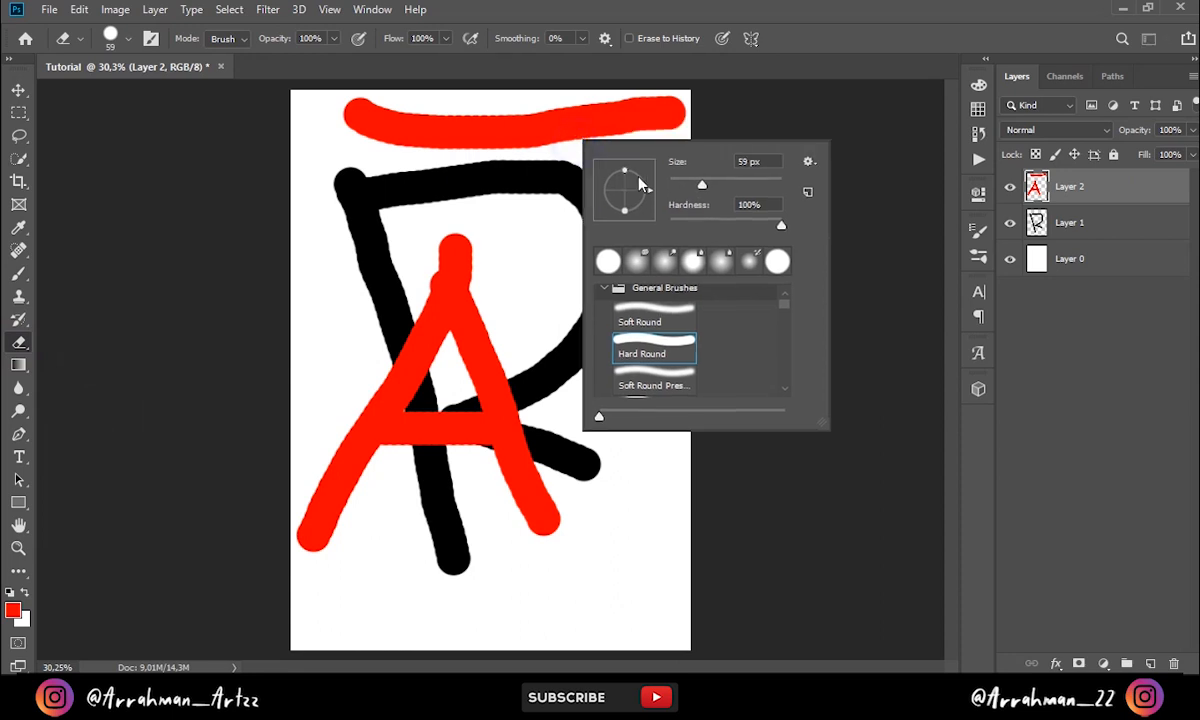
{"action": "left_click_drag", "start_coordinate": [702, 185], "coordinate": [707, 187]}
{"action": "left_click", "coordinate": [605, 158]}
{"action": "left_click", "coordinate": [477, 469]}
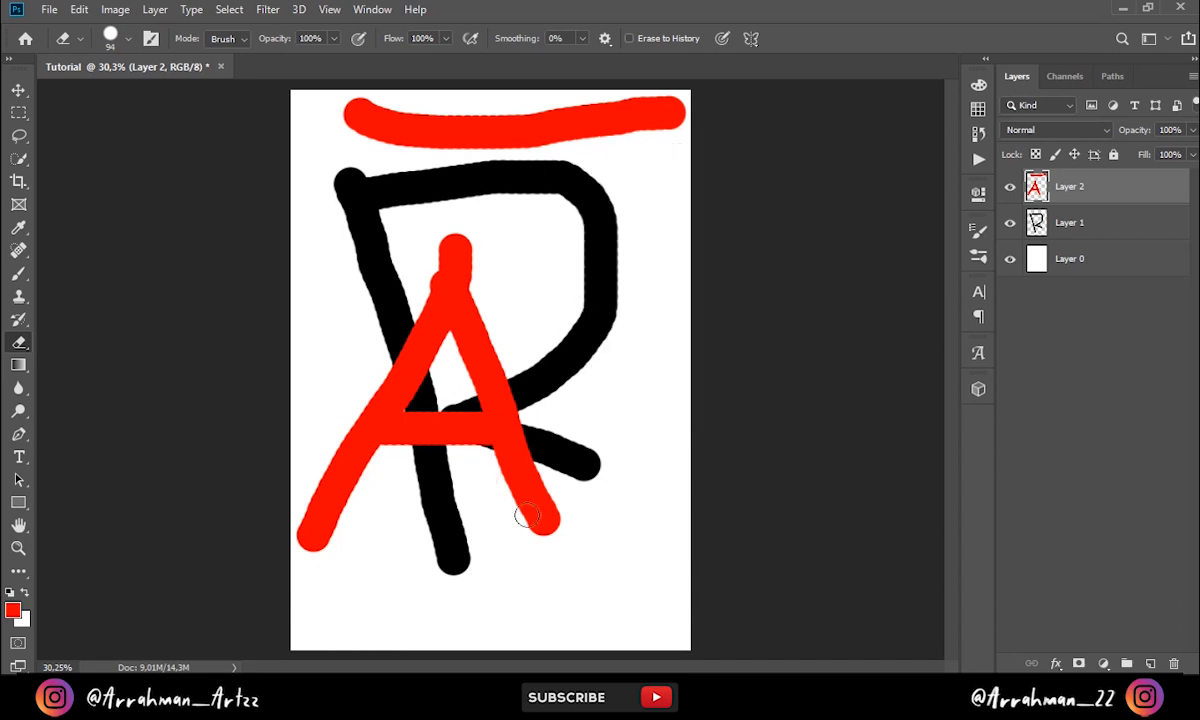
Resize the eraser tip interactively on the canvas to 298 px and soften its edge to almost no hardness
{"action": "right_click", "coordinate": [479, 473], "text": "alt"}
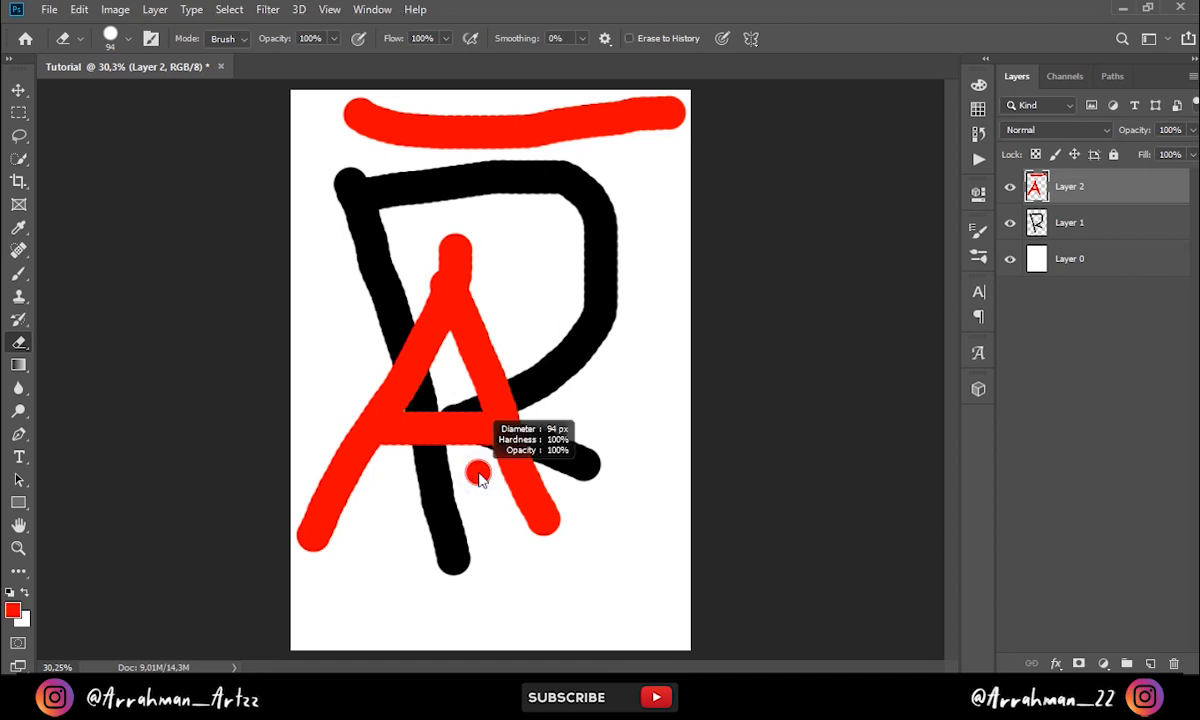
{"action": "left_click_drag", "start_coordinate": [479, 473], "coordinate": [529, 500]}
{"action": "mouse_move", "coordinate": [535, 500]}
{"action": "left_mouse_down"}
{"action": "mouse_move", "coordinate": [502, 505]}
{"action": "mouse_move", "coordinate": [455, 478]}
{"action": "mouse_move", "coordinate": [500, 505]}
{"action": "mouse_move", "coordinate": [483, 508]}
{"action": "mouse_move", "coordinate": [483, 481]}
{"action": "mouse_move", "coordinate": [503, 389]}
{"action": "mouse_move", "coordinate": [473, 536]}
{"action": "mouse_move", "coordinate": [454, 391]}
{"action": "mouse_move", "coordinate": [462, 345]}
{"action": "mouse_move", "coordinate": [492, 362]}
{"action": "mouse_move", "coordinate": [485, 246]}
{"action": "mouse_move", "coordinate": [455, 275]}
{"action": "mouse_move", "coordinate": [453, 300]}
{"action": "mouse_move", "coordinate": [509, 141]}
{"action": "left_mouse_up"}
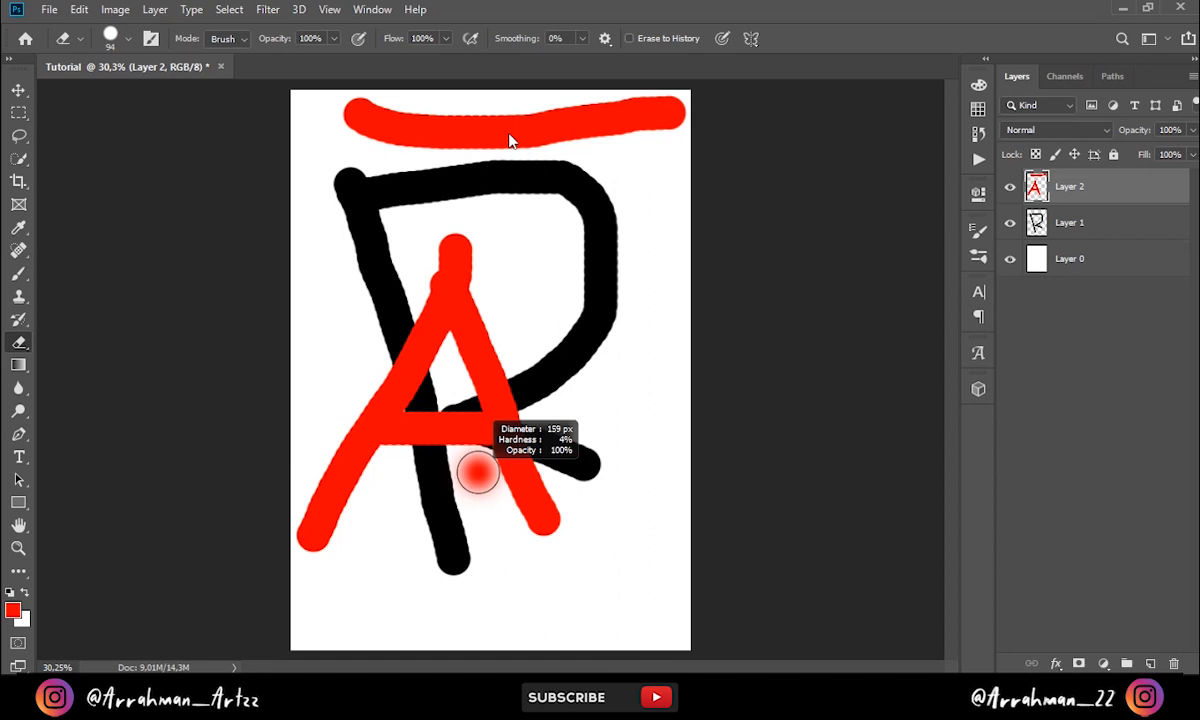
{"action": "left_click_drag", "start_coordinate": [509, 132], "coordinate": [507, 112]}
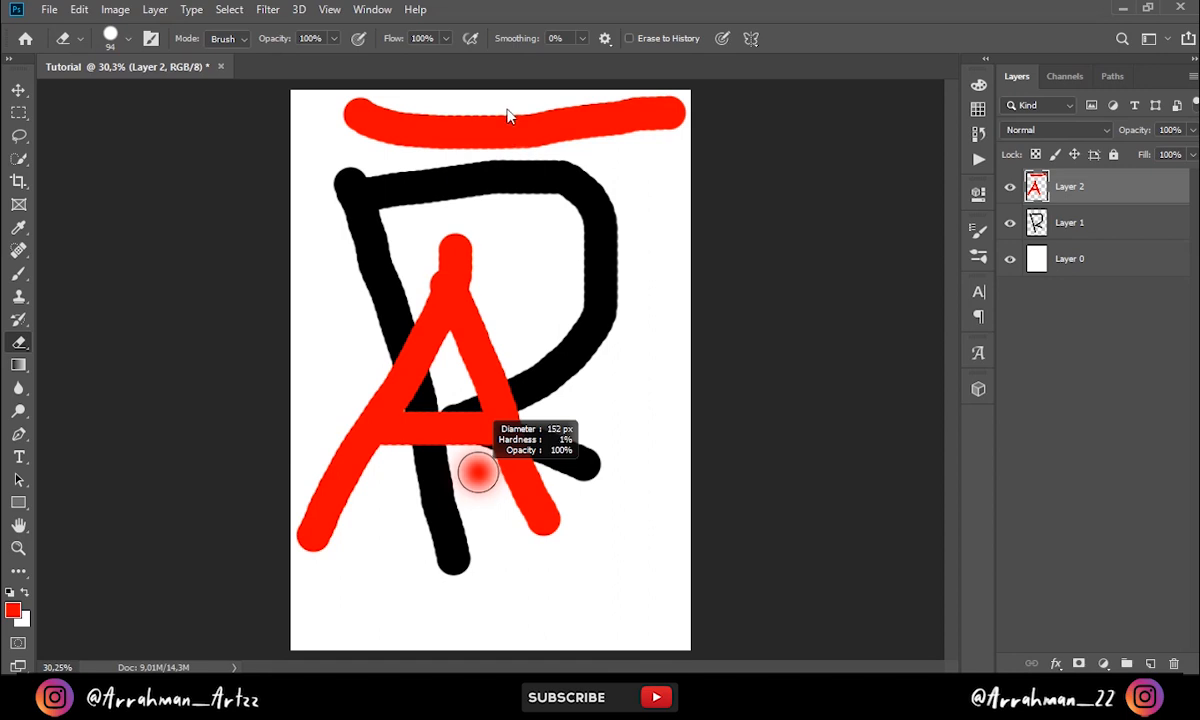
{"action": "mouse_move", "coordinate": [505, 80]}
{"action": "left_mouse_down"}
{"action": "mouse_move", "coordinate": [470, 151]}
{"action": "mouse_move", "coordinate": [442, 147]}
{"action": "mouse_move", "coordinate": [477, 139]}
{"action": "mouse_move", "coordinate": [450, 75]}
{"action": "mouse_move", "coordinate": [440, 78]}
{"action": "left_mouse_up"}
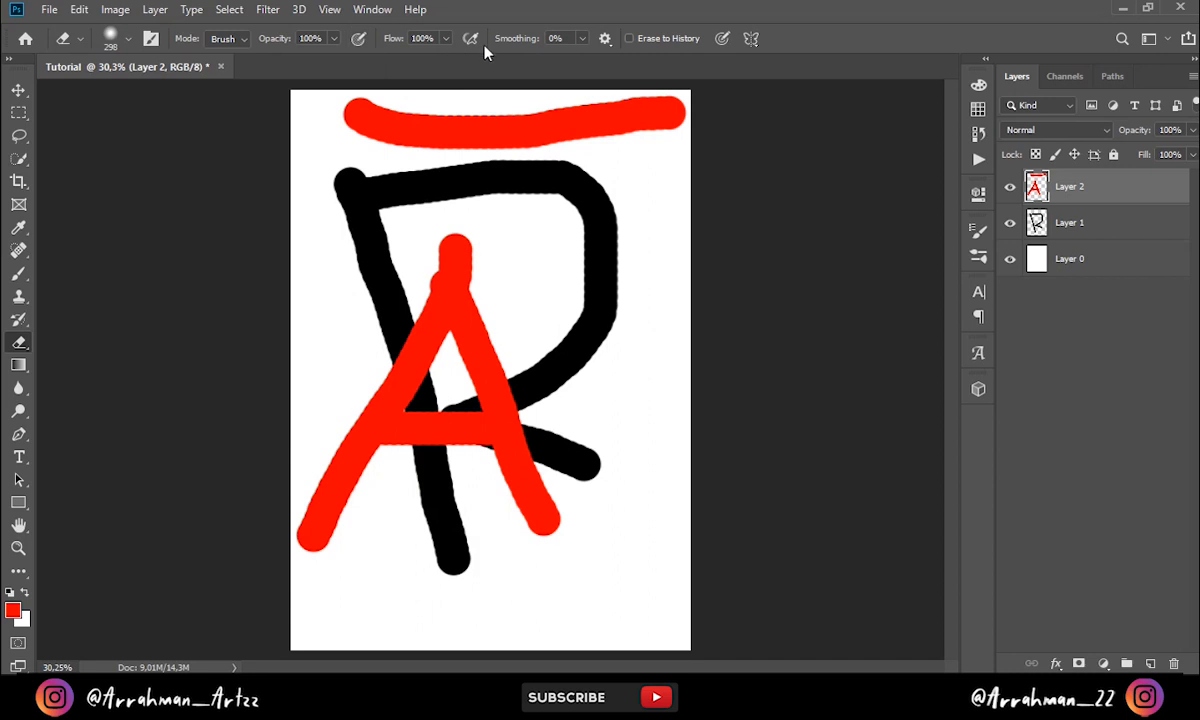
Erase the horizontal red stroke above the letters on Layer 2
{"action": "mouse_move", "coordinate": [271, 40]}
{"action": "left_mouse_down"}
{"action": "mouse_move", "coordinate": [243, 40]}
{"action": "mouse_move", "coordinate": [315, 50]}
{"action": "left_mouse_up"}
{"action": "left_click_drag", "start_coordinate": [520, 46], "coordinate": [480, 57]}
{"action": "mouse_move", "coordinate": [707, 110]}
{"action": "left_mouse_down"}
{"action": "mouse_move", "coordinate": [471, 121]}
{"action": "mouse_move", "coordinate": [327, 96]}
{"action": "left_mouse_up"}
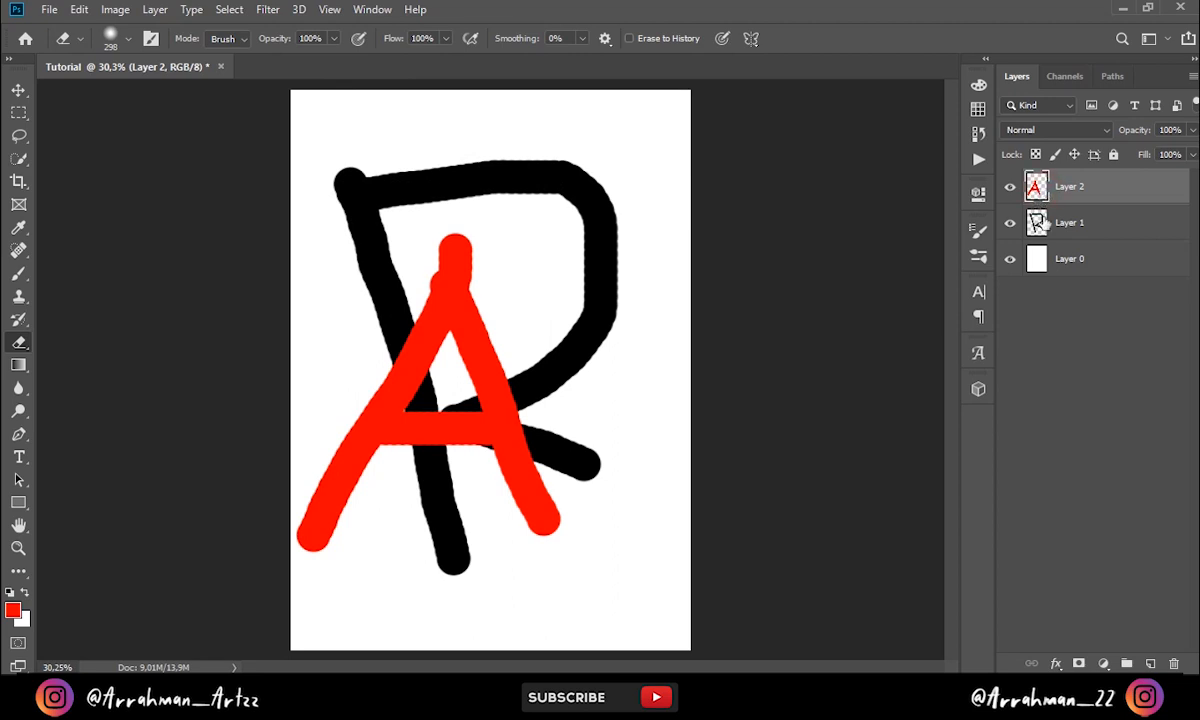
Try erasing the upper part of the black R on Layer 1, and undo that erasure
{"action": "left_click", "coordinate": [1106, 233]}
{"action": "mouse_move", "coordinate": [325, 196]}
{"action": "left_mouse_down"}
{"action": "mouse_move", "coordinate": [418, 183]}
{"action": "mouse_move", "coordinate": [668, 201]}
{"action": "mouse_move", "coordinate": [694, 236]}
{"action": "left_mouse_up"}
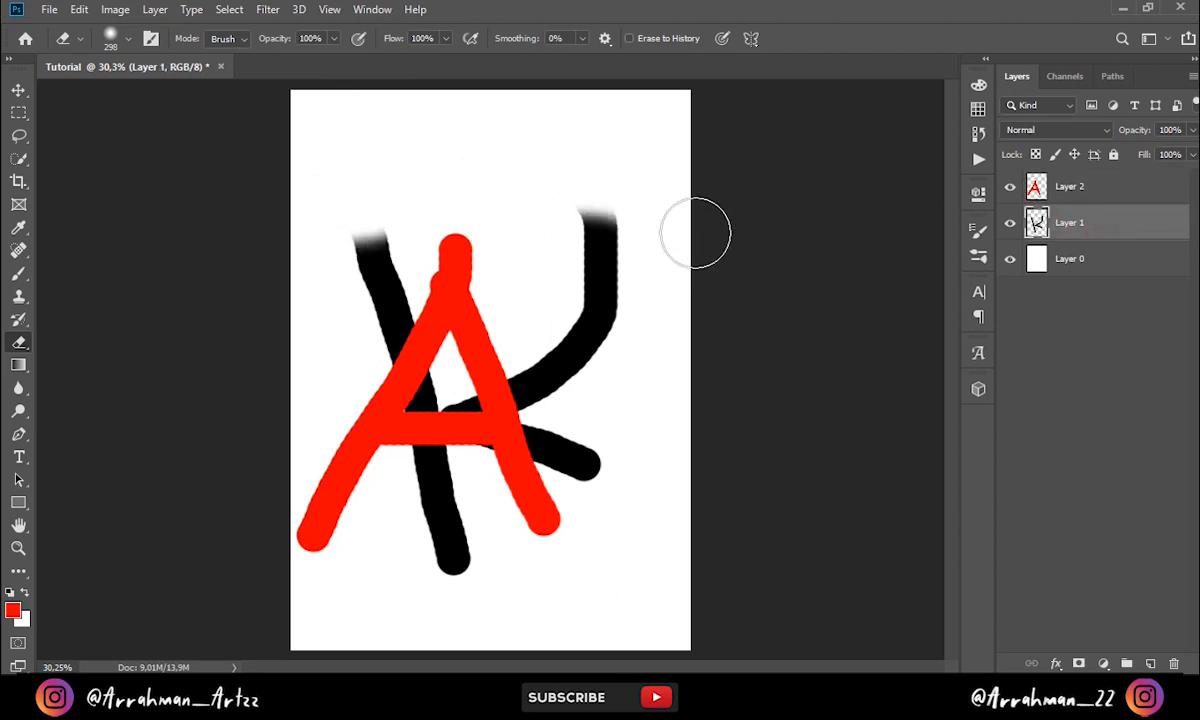
{"action": "key", "text": "ctrl+z"}
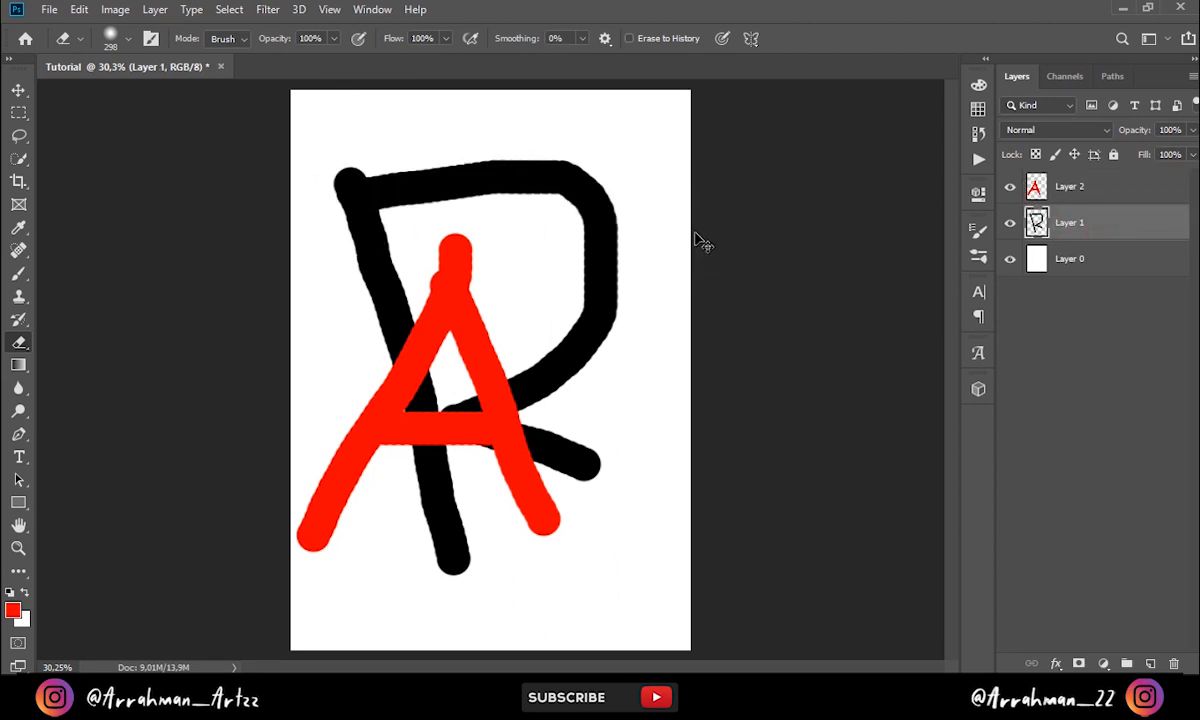
Switch between Layer 2 and Layer 1, and add a new empty layer above Layer 2
{"action": "left_click", "coordinate": [1083, 188]}
{"action": "left_click", "coordinate": [1117, 221]}
{"action": "left_click", "coordinate": [1105, 203]}
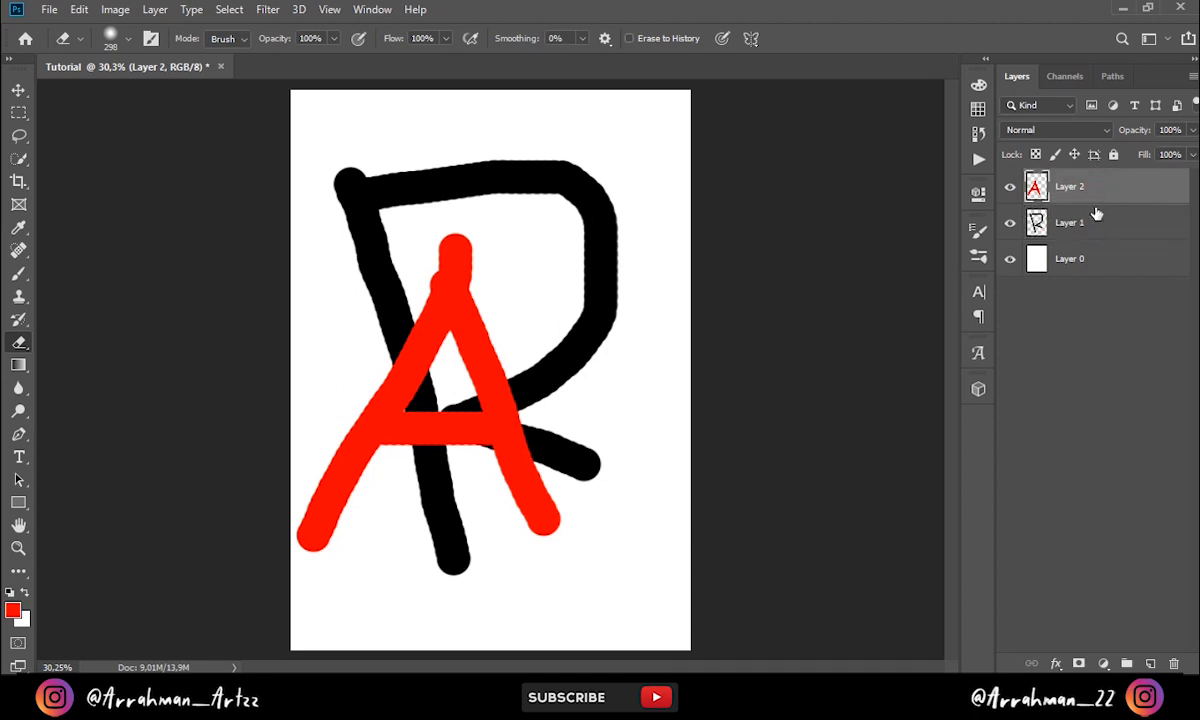
{"action": "left_click", "coordinate": [1151, 664]}
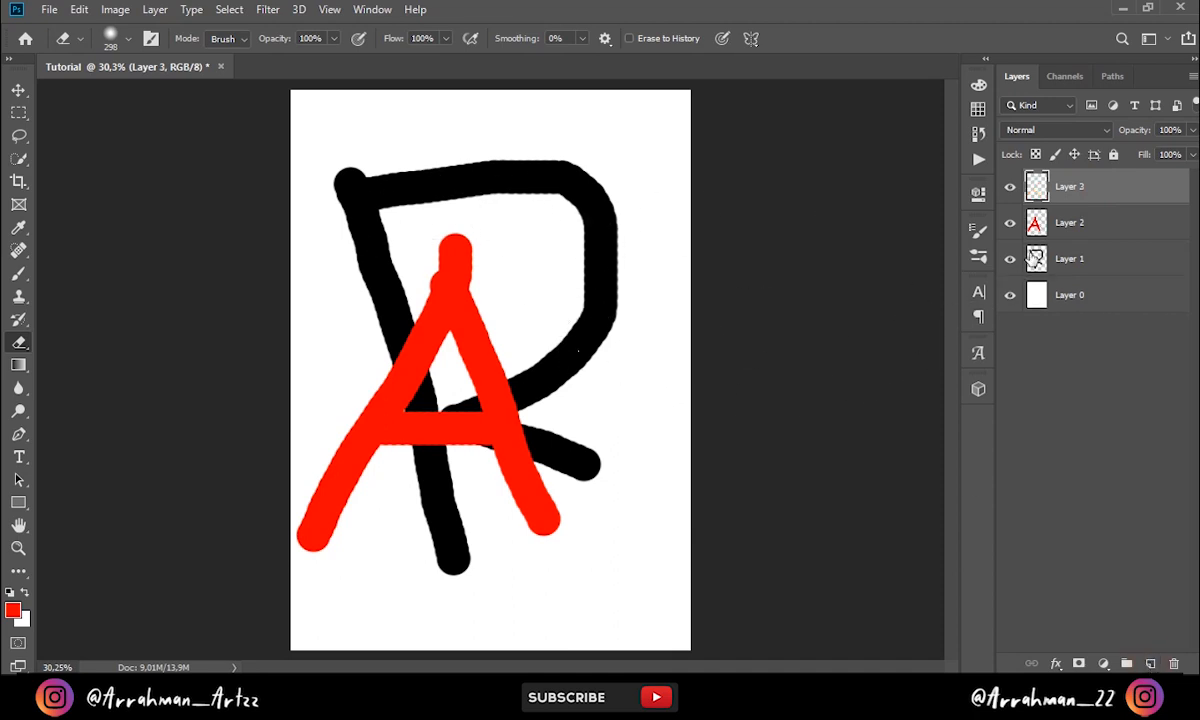
Paint a looping red brush stroke across the R on Layer 1 and erase most of its upper area with the soft eraser
{"action": "left_click", "coordinate": [1070, 260]}
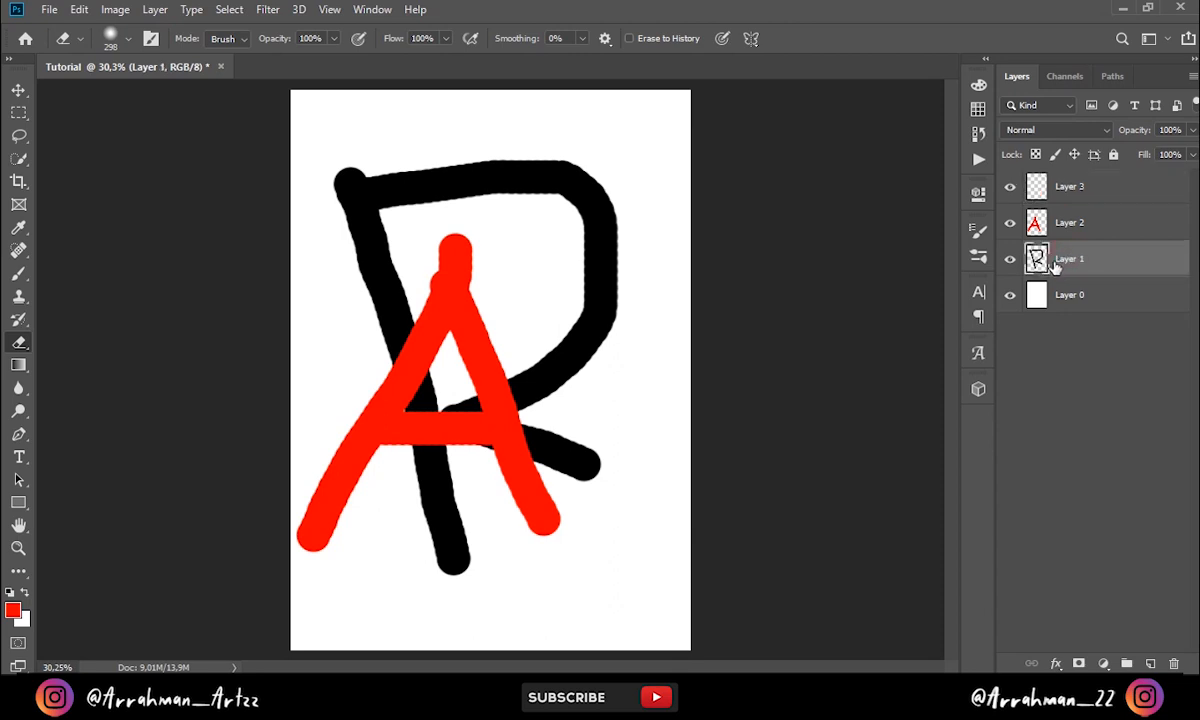
{"action": "key", "text": "b"}
{"action": "mouse_move", "coordinate": [268, 196]}
{"action": "left_mouse_down"}
{"action": "mouse_move", "coordinate": [559, 266]}
{"action": "mouse_move", "coordinate": [701, 228]}
{"action": "mouse_move", "coordinate": [592, 360]}
{"action": "mouse_move", "coordinate": [705, 384]}
{"action": "left_mouse_up"}
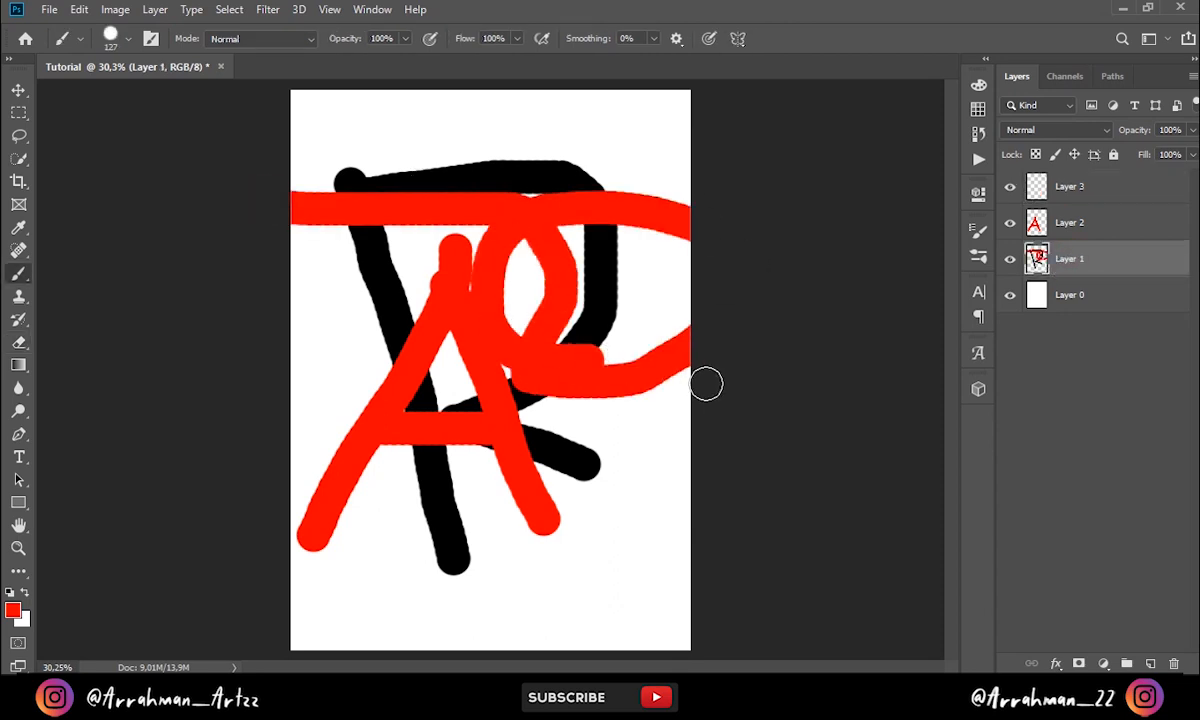
{"action": "key", "text": "e"}
{"action": "mouse_move", "coordinate": [496, 268]}
{"action": "left_mouse_down"}
{"action": "mouse_move", "coordinate": [518, 211]}
{"action": "mouse_move", "coordinate": [470, 205]}
{"action": "mouse_move", "coordinate": [541, 199]}
{"action": "mouse_move", "coordinate": [474, 187]}
{"action": "mouse_move", "coordinate": [670, 268]}
{"action": "left_mouse_up"}
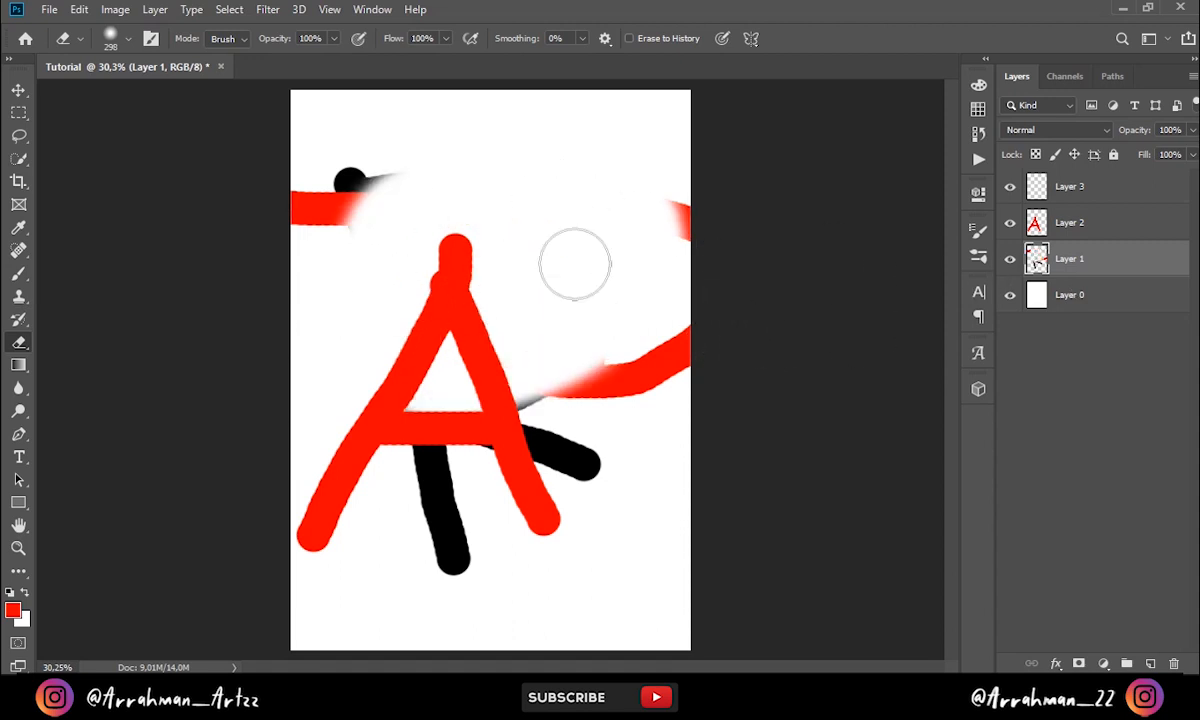
{"action": "left_click_drag", "start_coordinate": [388, 222], "coordinate": [352, 224]}
Undo the erasing, the looping red stroke on Layer 1 and the added empty layer
{"action": "key", "text": "ctrl+z"}
{"action": "key", "text": "ctrl+z"}
{"action": "key", "text": "ctrl+z"}
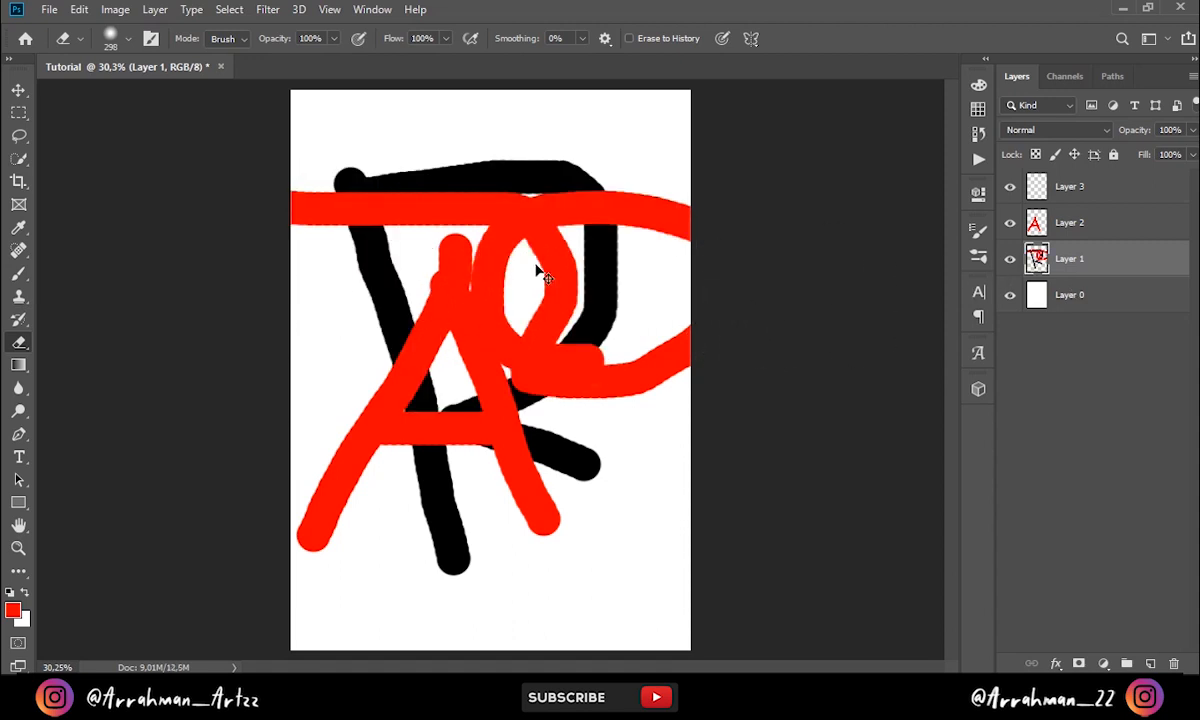
{"action": "key", "text": "ctrl+z"}
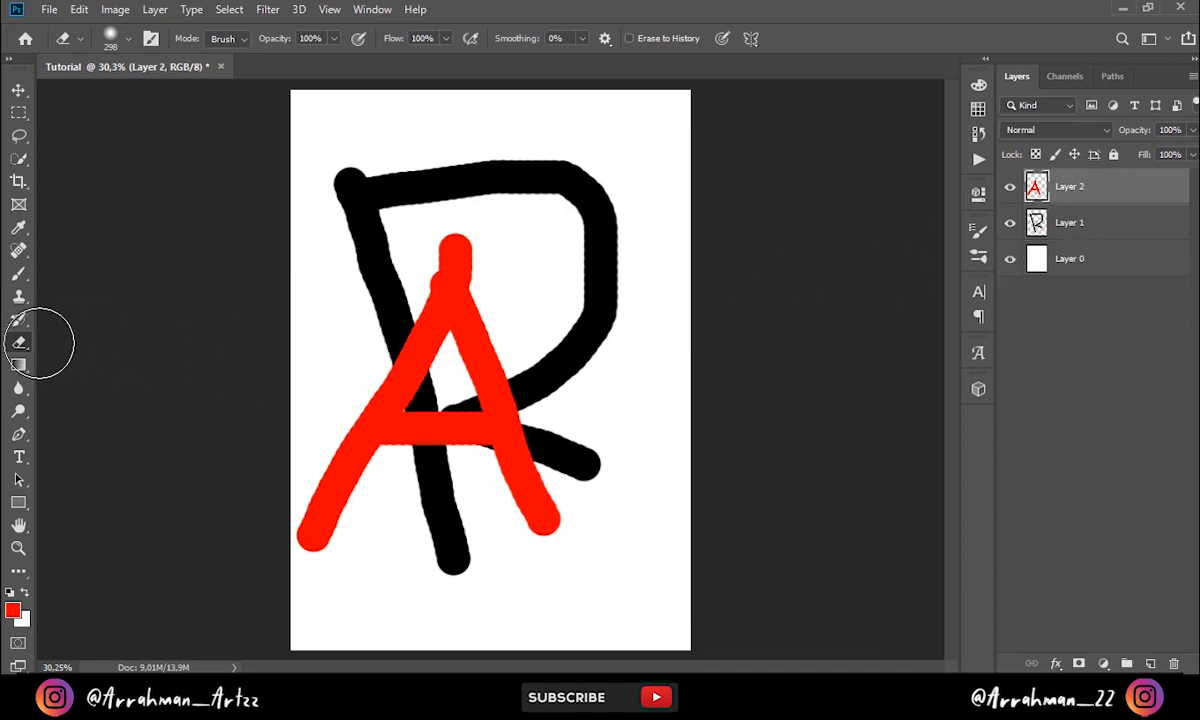
View the available eraser tool variants, and switch to the Brush tool
{"action": "right_click", "coordinate": [12, 343]}
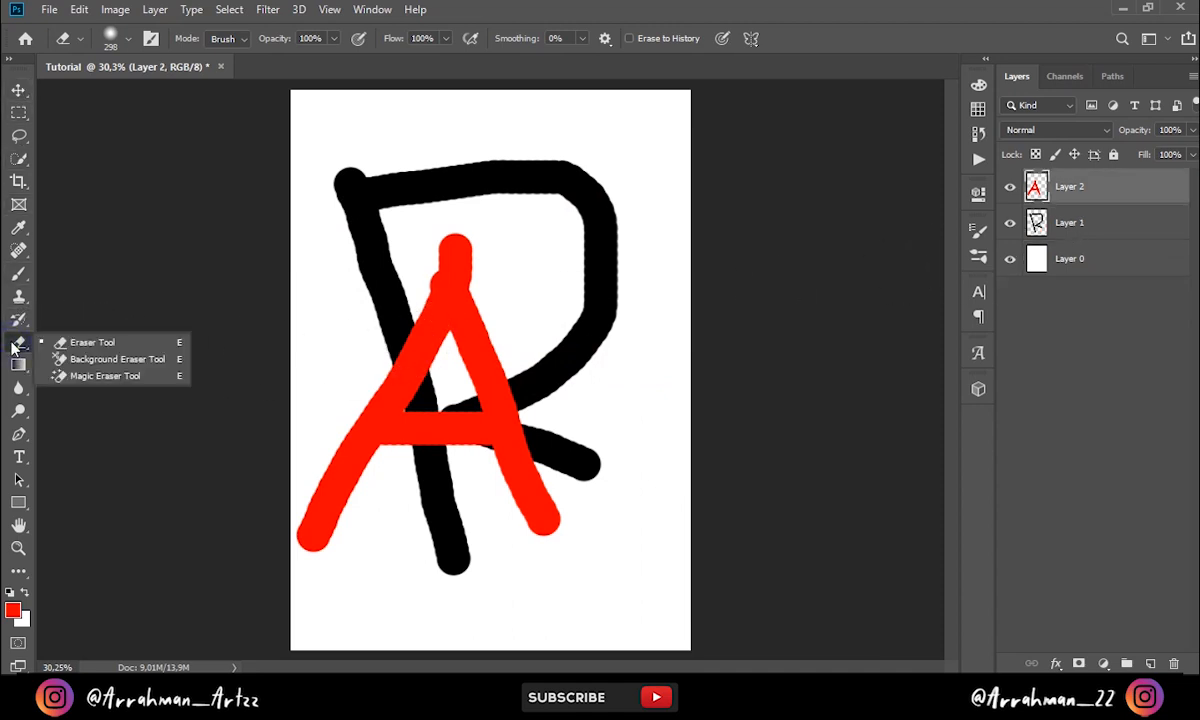
{"action": "left_click", "coordinate": [416, 294]}
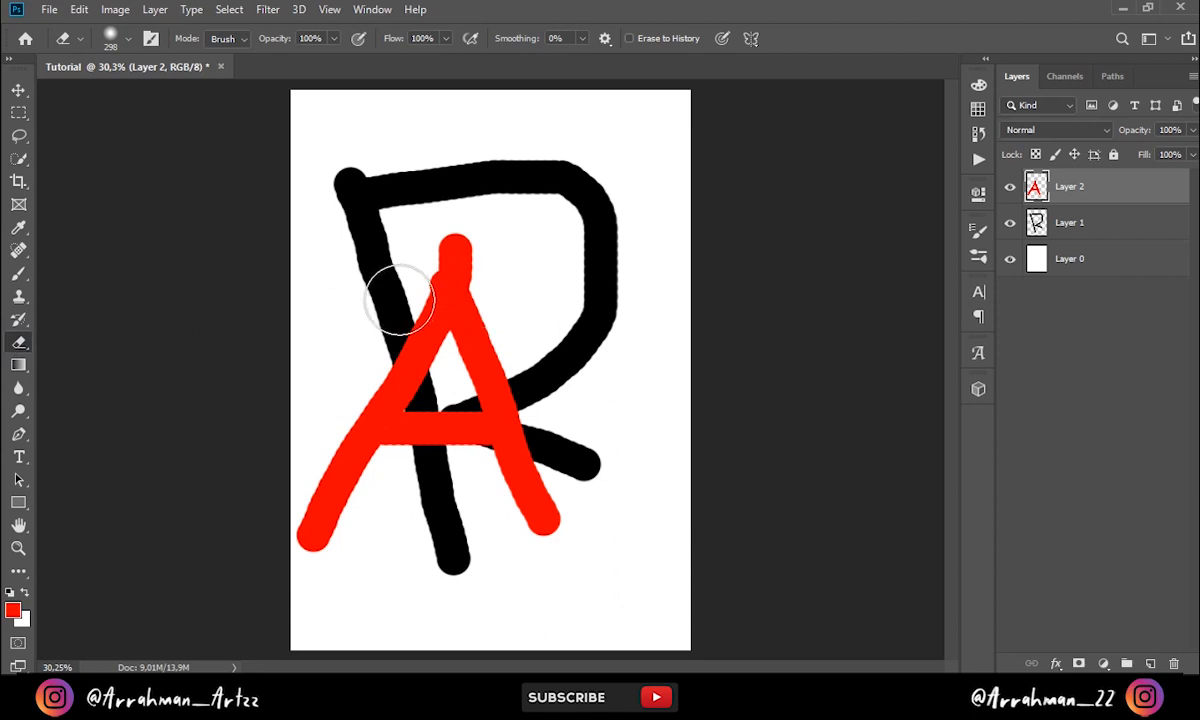
{"action": "key", "text": "b"}
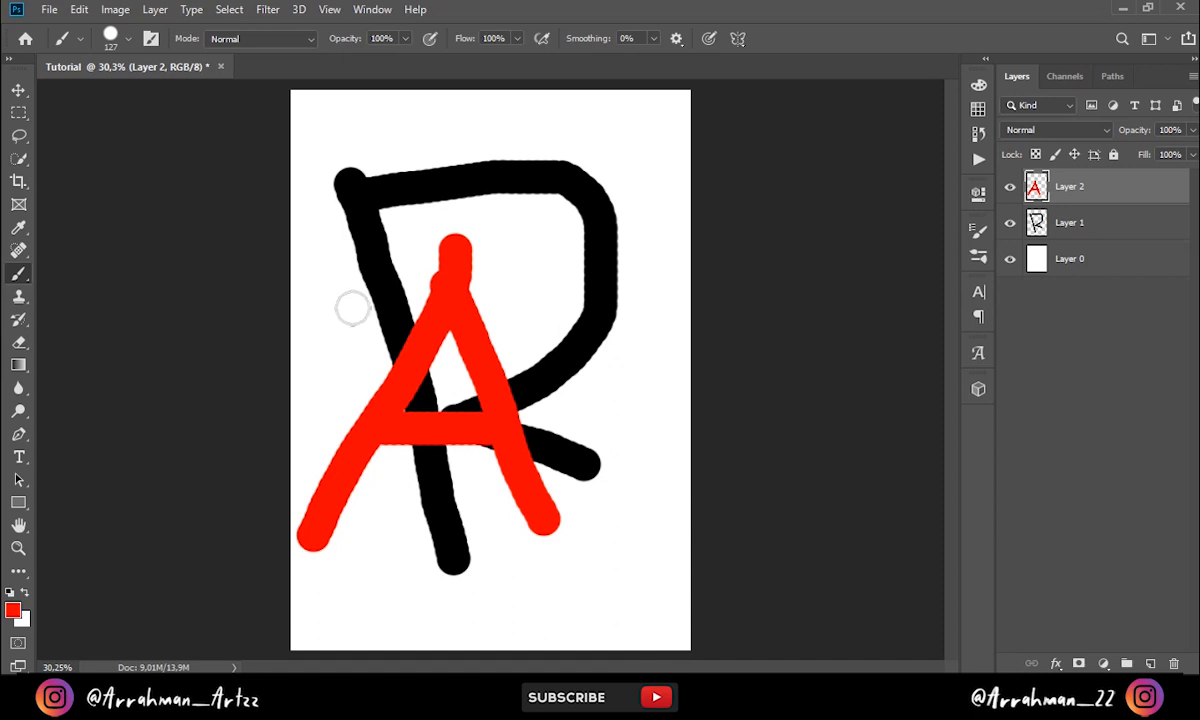
Move the red A on Layer 2 slightly up and to the right, and cycle through the Brush, Eraser and Move tools
{"action": "left_click", "coordinate": [16, 90]}
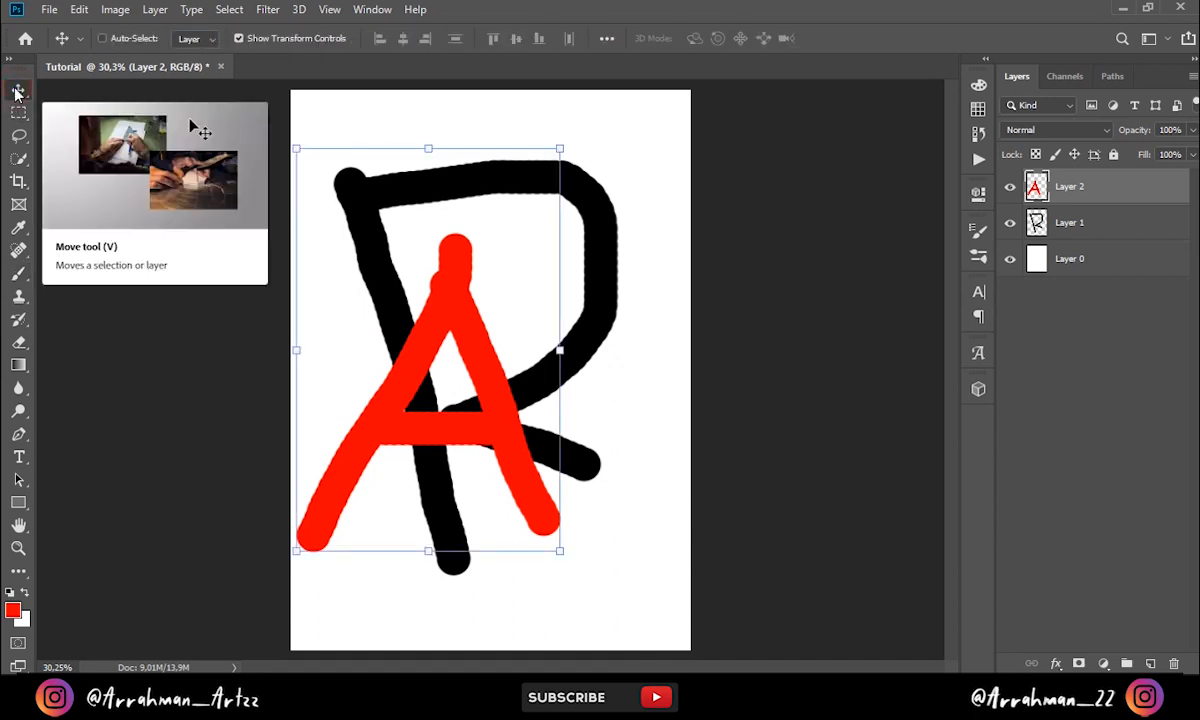
{"action": "left_click_drag", "start_coordinate": [485, 332], "coordinate": [508, 320]}
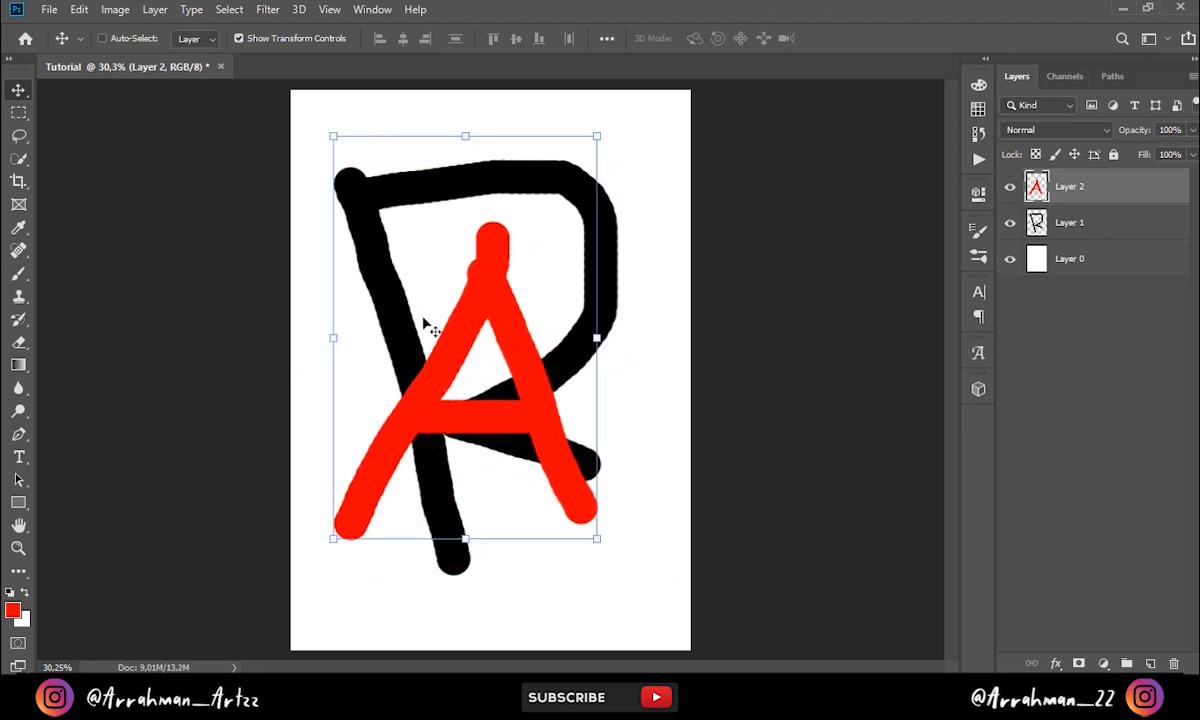
{"action": "key", "text": "b"}
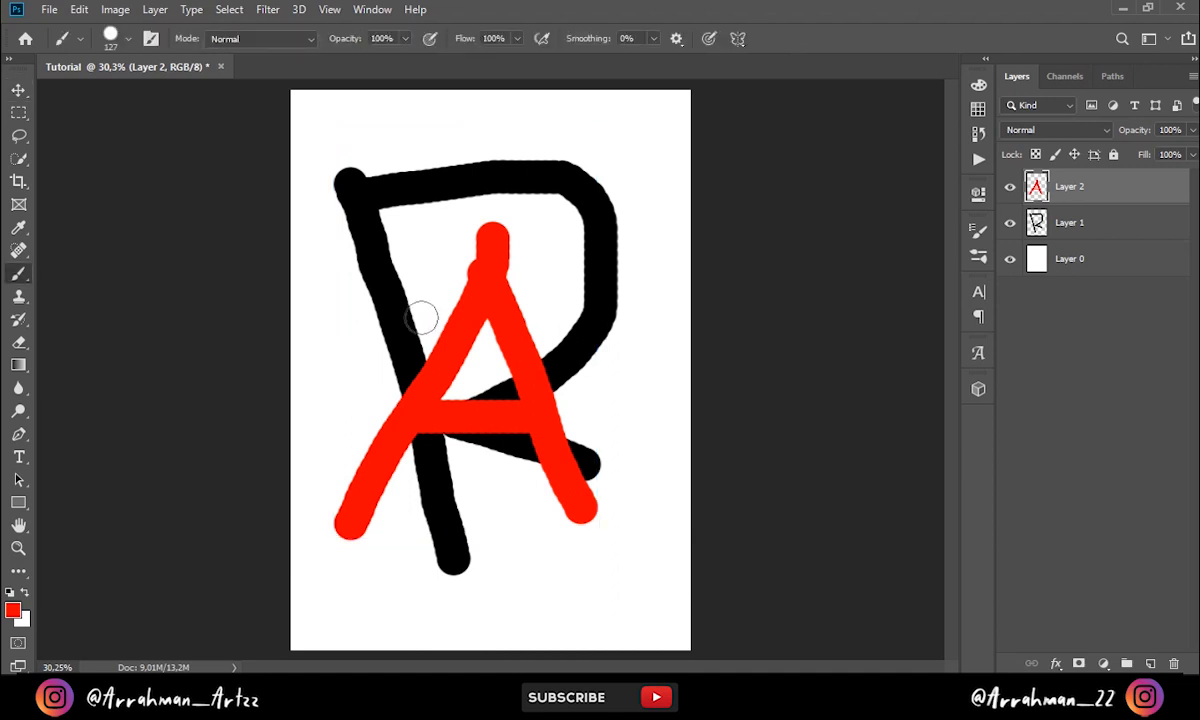
{"action": "key", "text": "e"}
{"action": "key", "text": "v"}
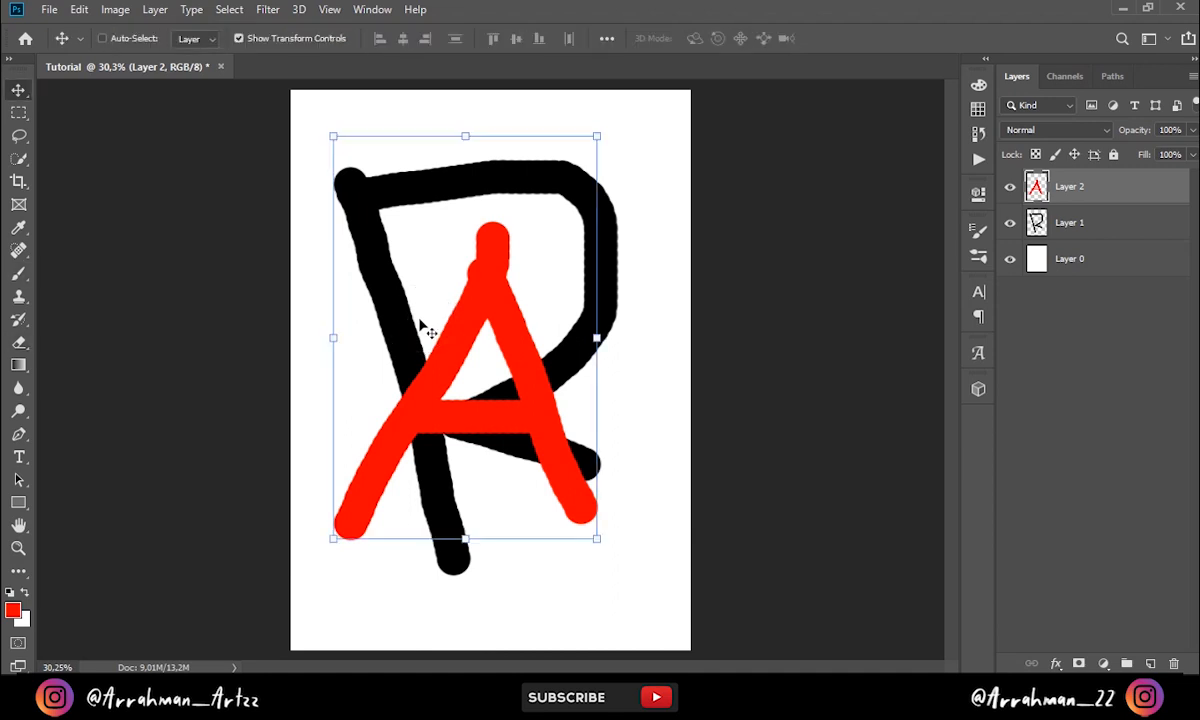
View the marquee variants and make a rectangular selection around the upper-left corner of the black R
{"action": "left_click", "coordinate": [14, 116]}
{"action": "right_click", "coordinate": [14, 118]}
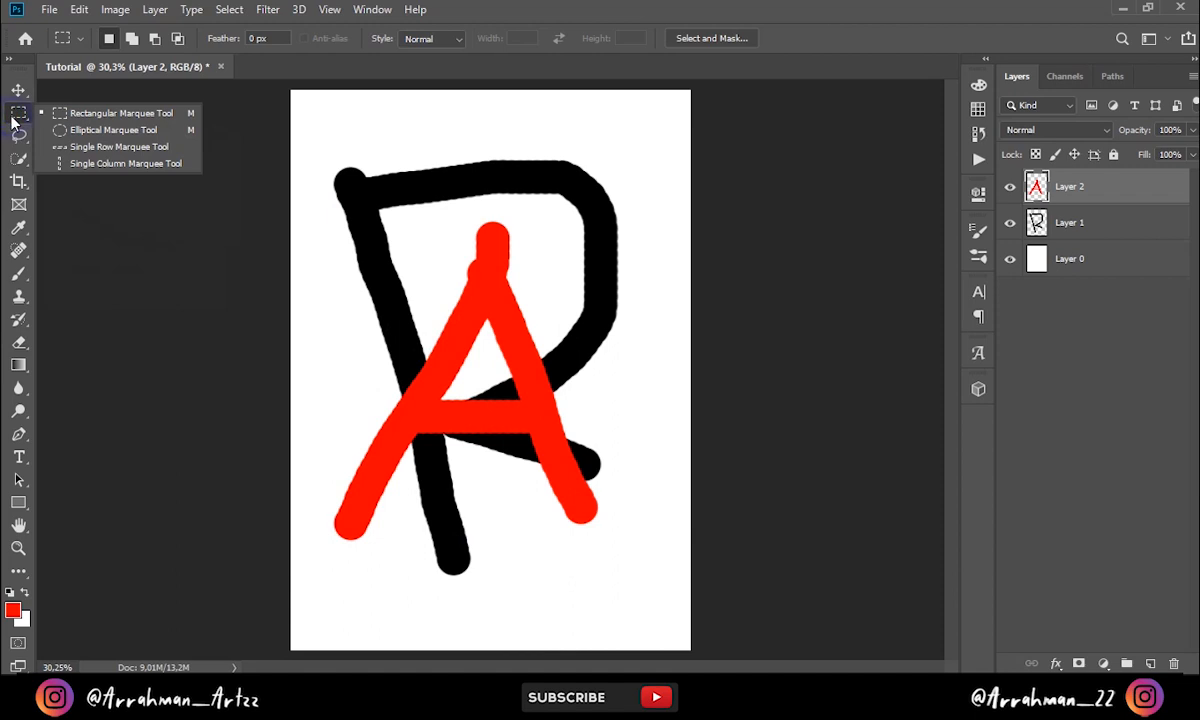
{"action": "left_click", "coordinate": [13, 118]}
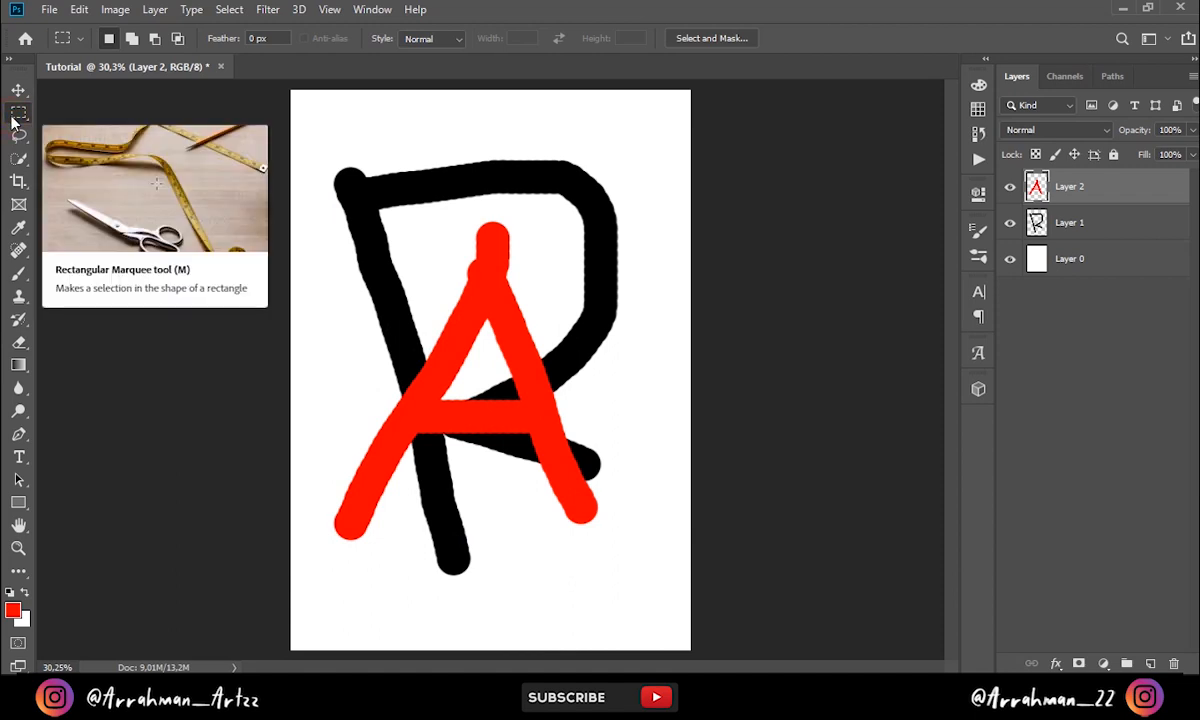
{"action": "left_click_drag", "start_coordinate": [307, 131], "coordinate": [421, 228]}
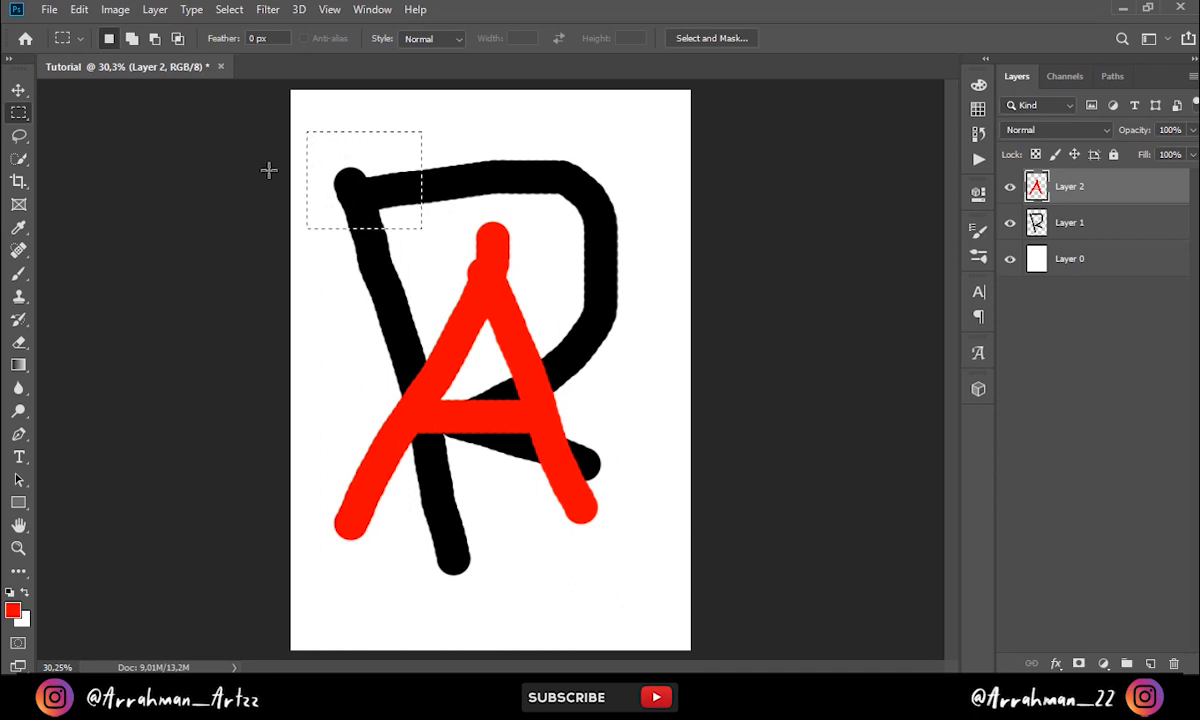
Try to move the rectangular selection's contents while Layer 2 is active
{"action": "left_click", "coordinate": [18, 90]}
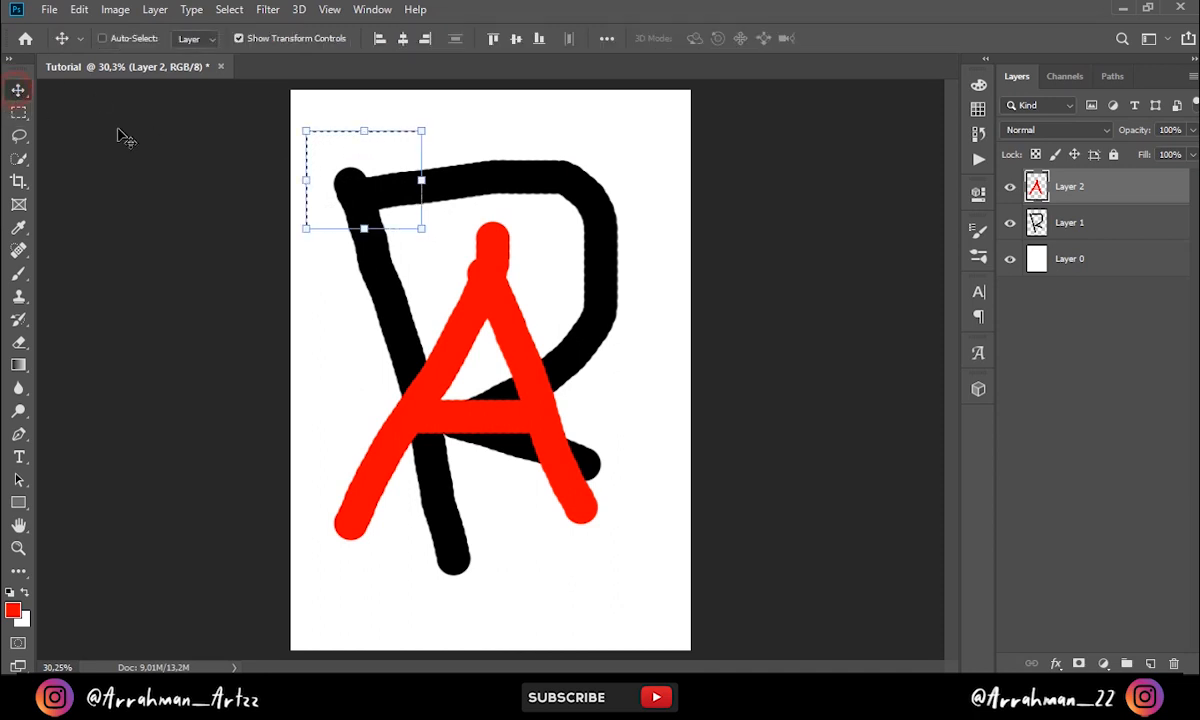
{"action": "left_click", "coordinate": [368, 193]}
{"action": "left_click", "coordinate": [569, 265]}
{"action": "left_click", "coordinate": [405, 200]}
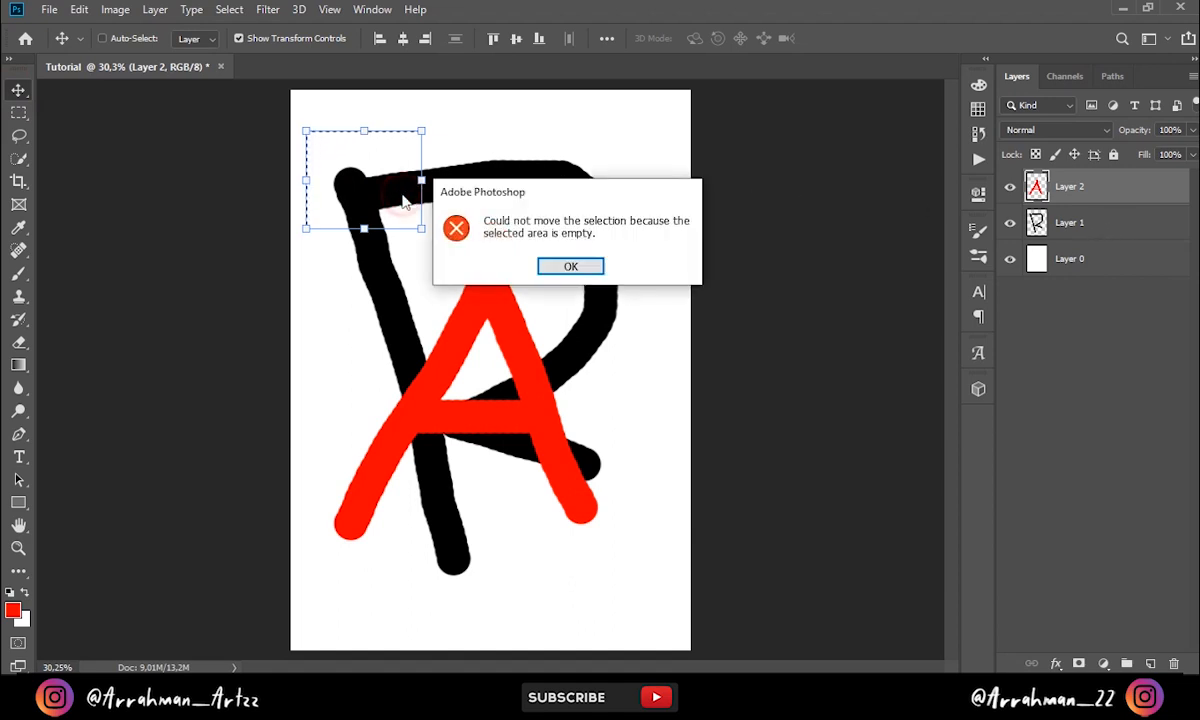
{"action": "left_click", "coordinate": [570, 267]}
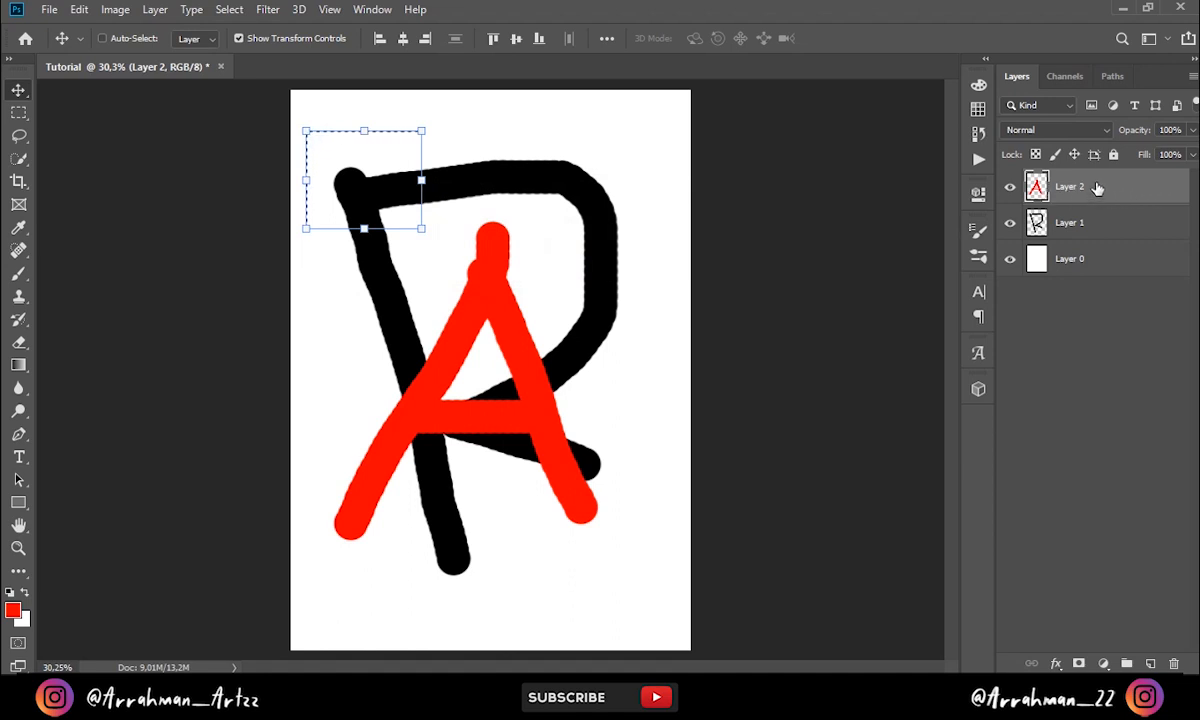
Move the selected corner piece of the black R on Layer 1 up and to the left, and clear the selection
{"action": "left_click", "coordinate": [1124, 226]}
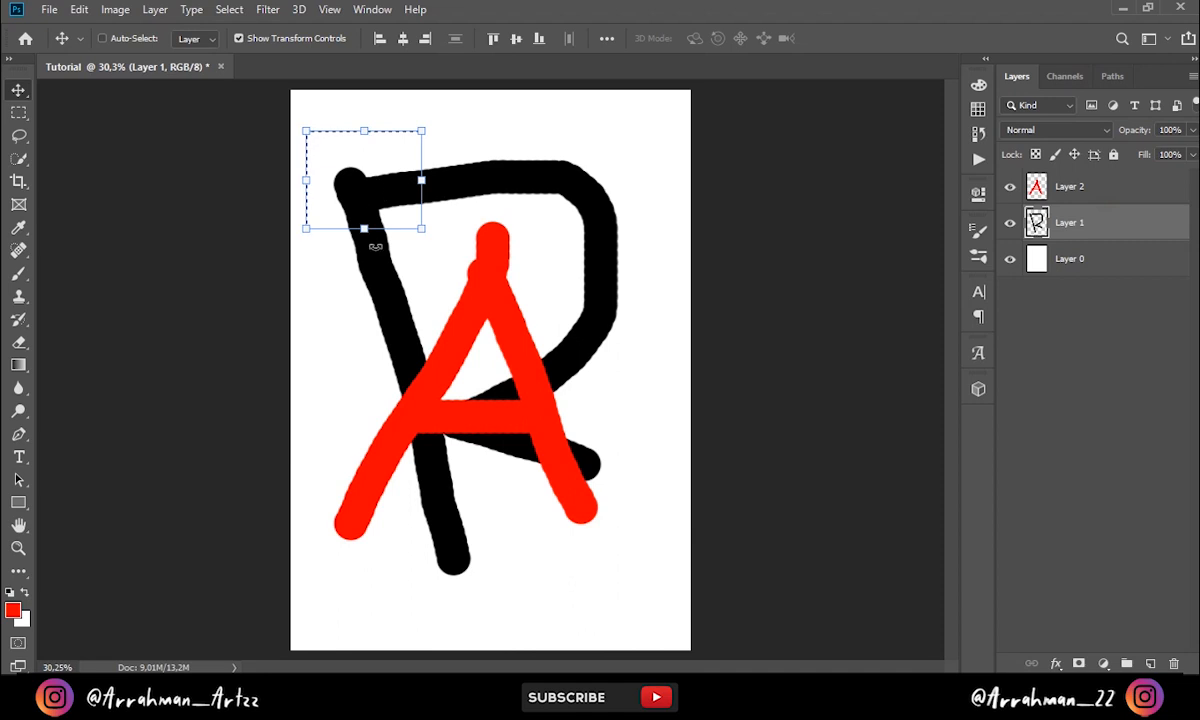
{"action": "left_click", "coordinate": [1125, 224]}
{"action": "left_click_drag", "start_coordinate": [394, 187], "coordinate": [349, 140]}
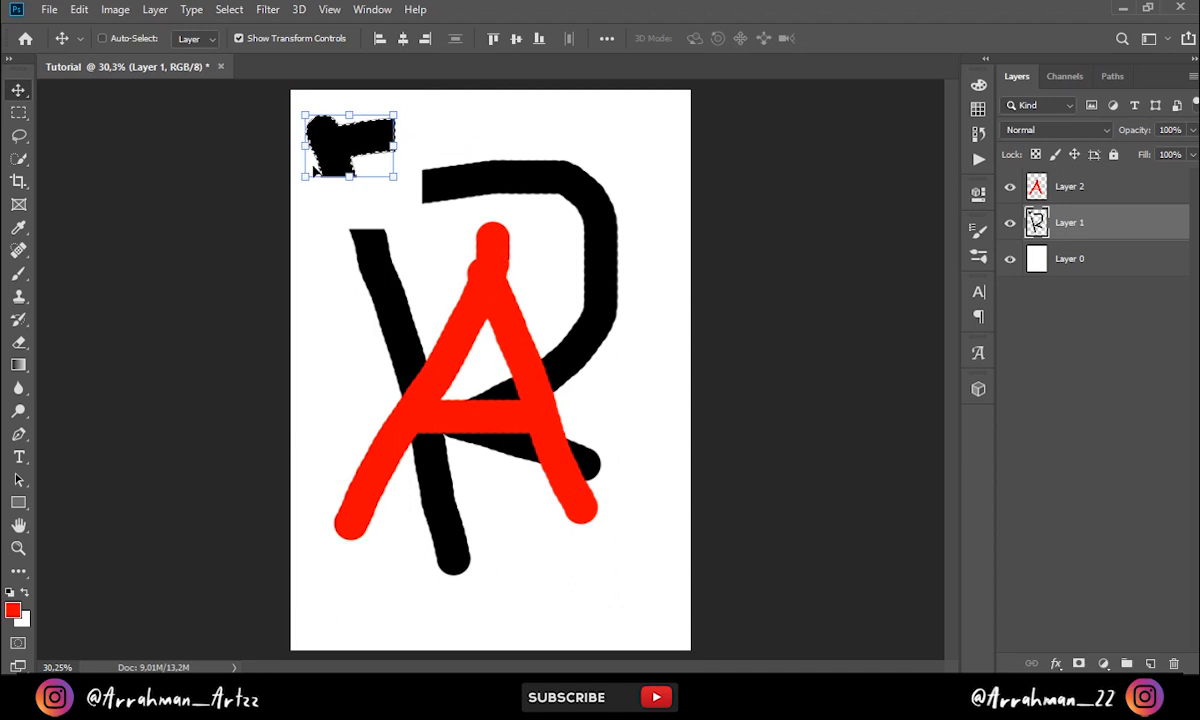
{"action": "key", "text": "ctrl+d"}
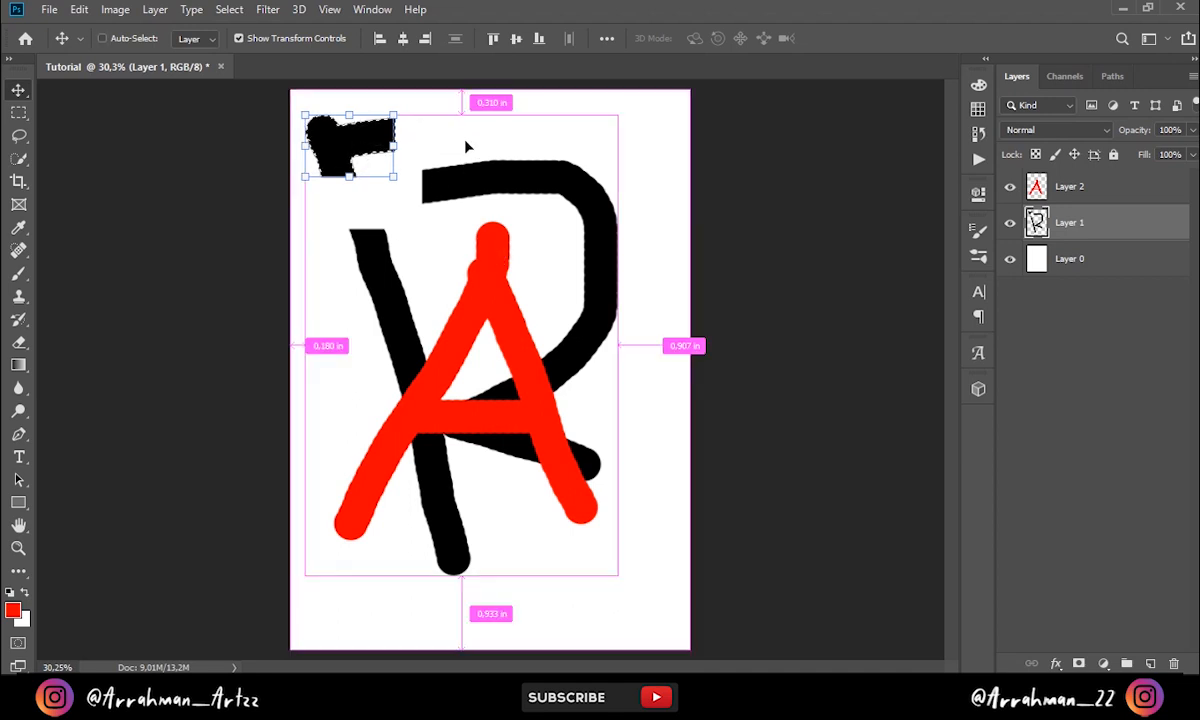
{"action": "left_click", "coordinate": [643, 201], "text": "ctrl"}
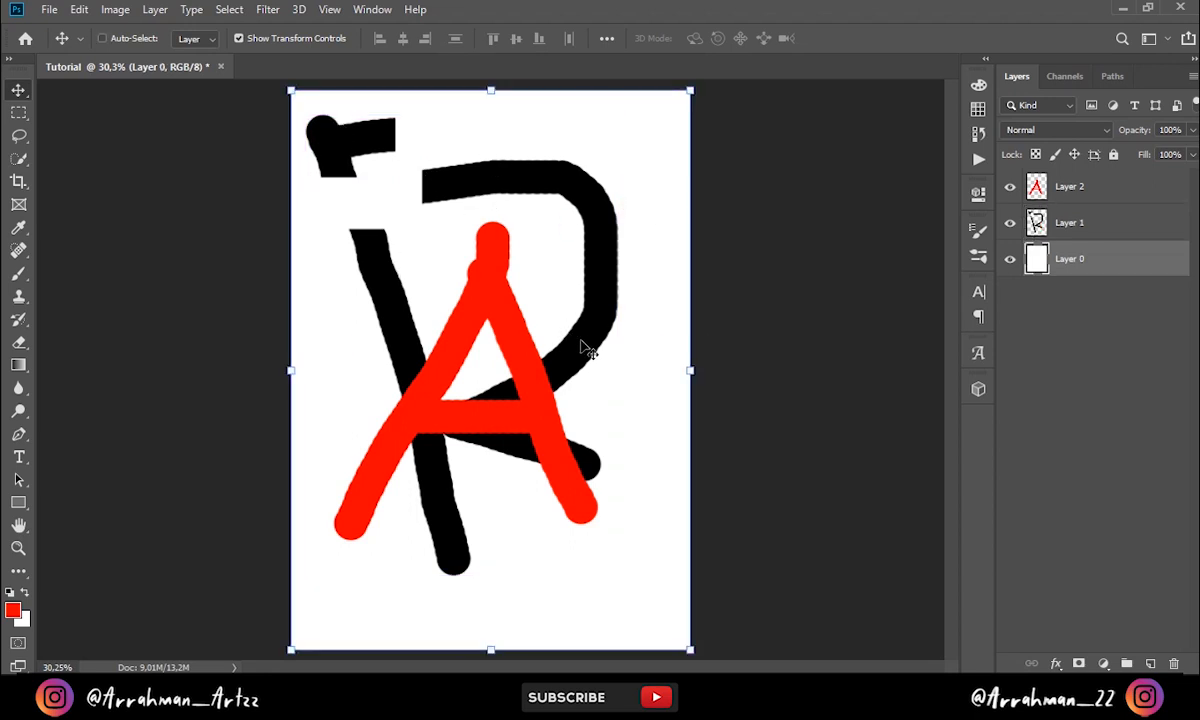
View the tool variants grouped under the Rectangular Marquee and Lasso tools
{"action": "key", "text": "ctrl"}
{"action": "left_click", "coordinate": [18, 112]}
{"action": "left_click", "coordinate": [42, 118]}
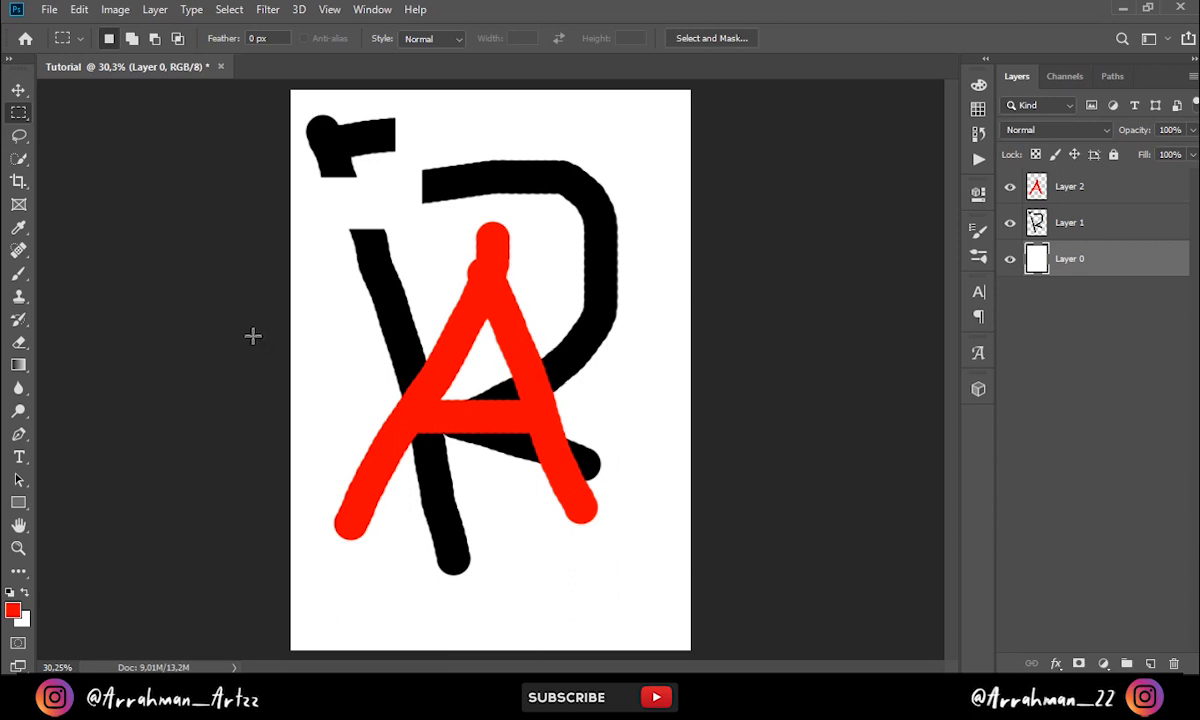
{"action": "right_click", "coordinate": [18, 112]}
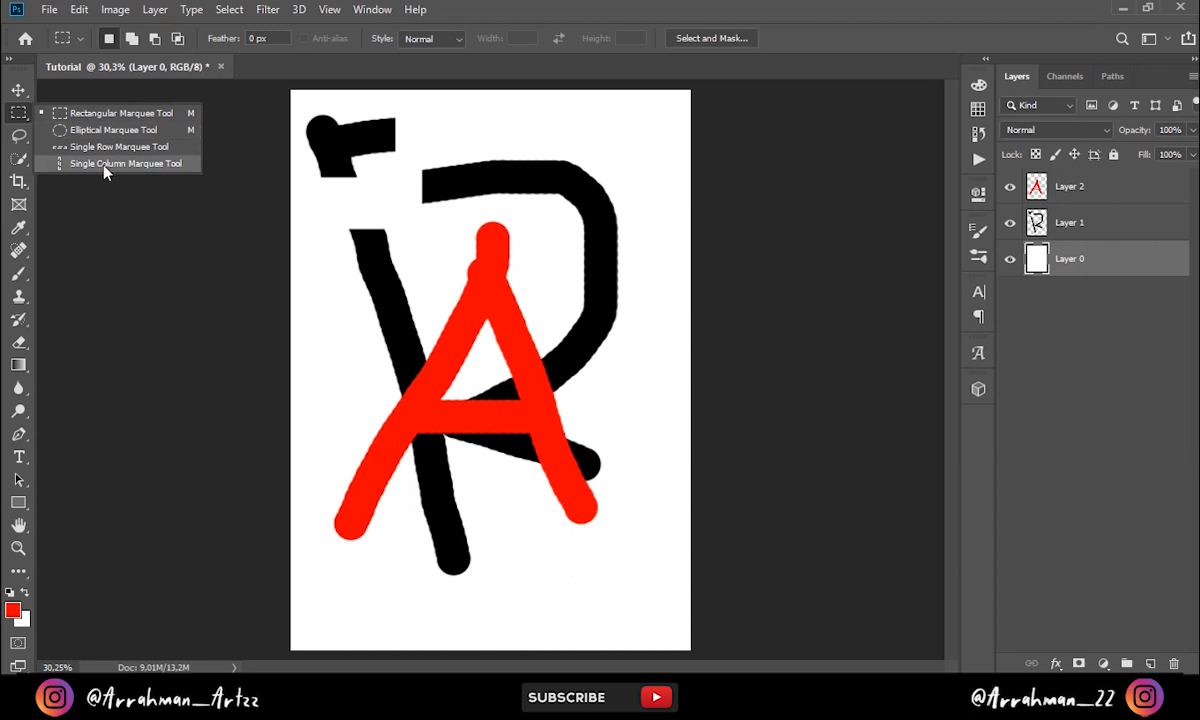
{"action": "left_click", "coordinate": [24, 117]}
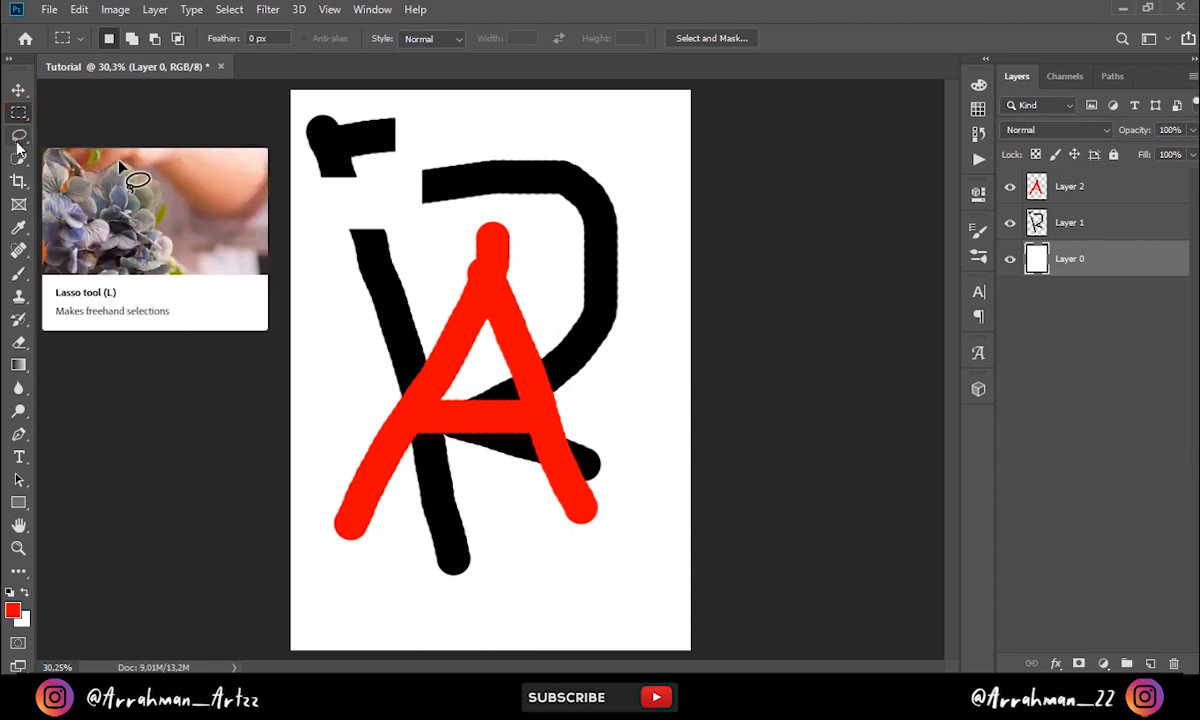
{"action": "left_click", "coordinate": [19, 137]}
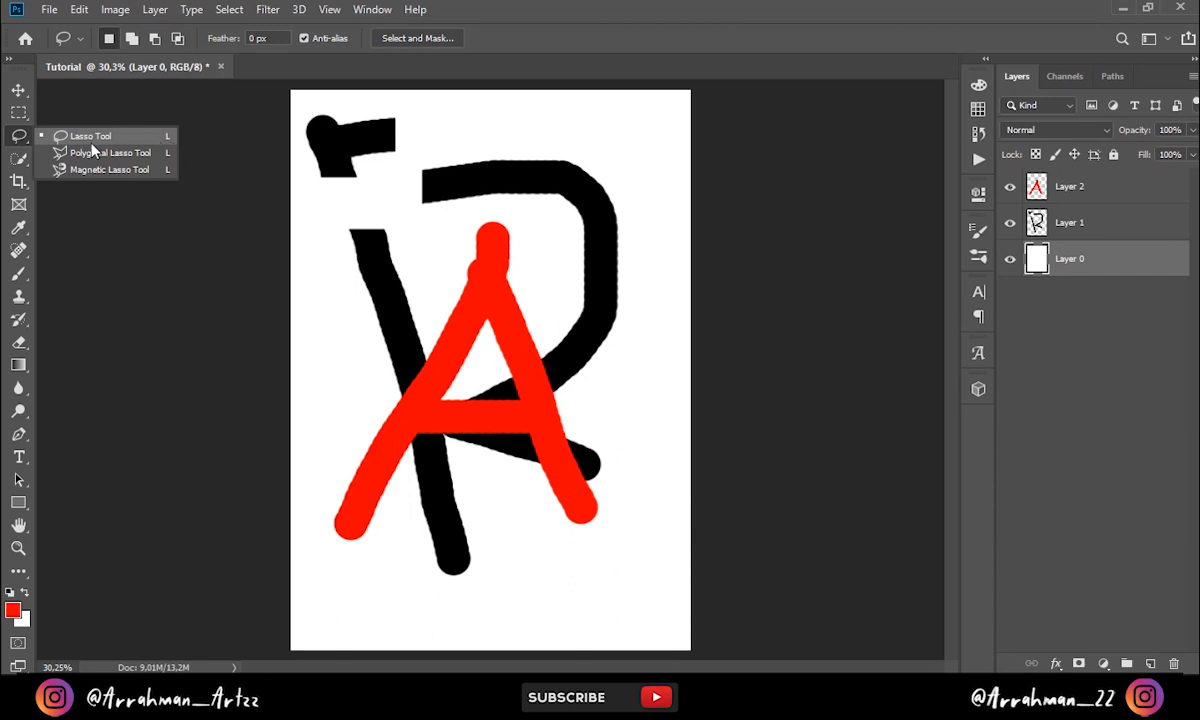
{"action": "left_click", "coordinate": [17, 134]}
{"action": "right_click", "coordinate": [17, 134]}
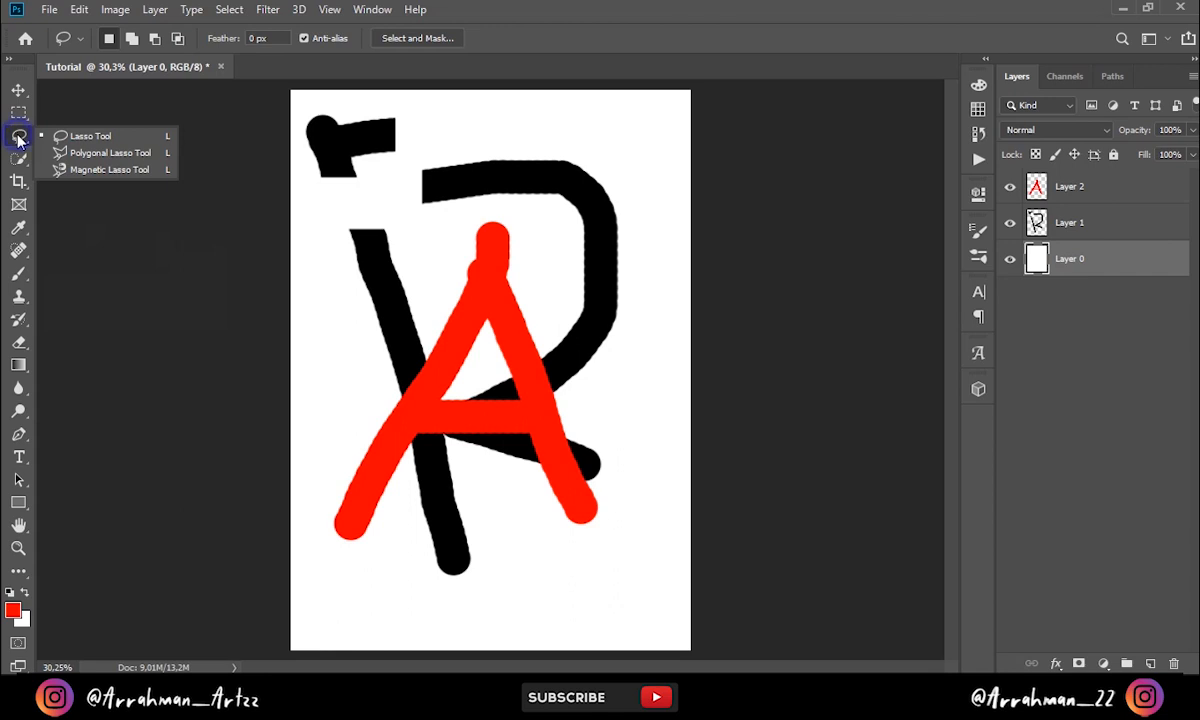
View the variants of the Move tool and look over the marquee variants again
{"action": "left_click", "coordinate": [18, 112]}
{"action": "left_click", "coordinate": [19, 92]}
{"action": "right_click", "coordinate": [21, 97]}
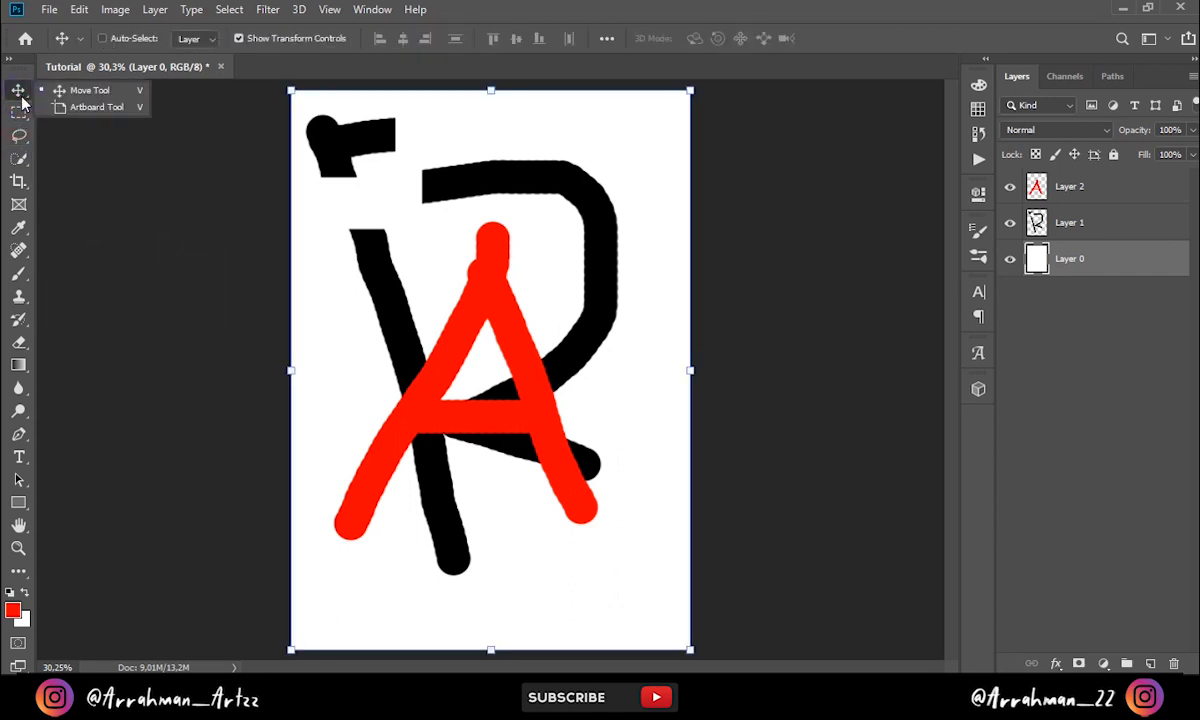
{"action": "left_click", "coordinate": [18, 112]}
{"action": "right_click", "coordinate": [18, 115]}
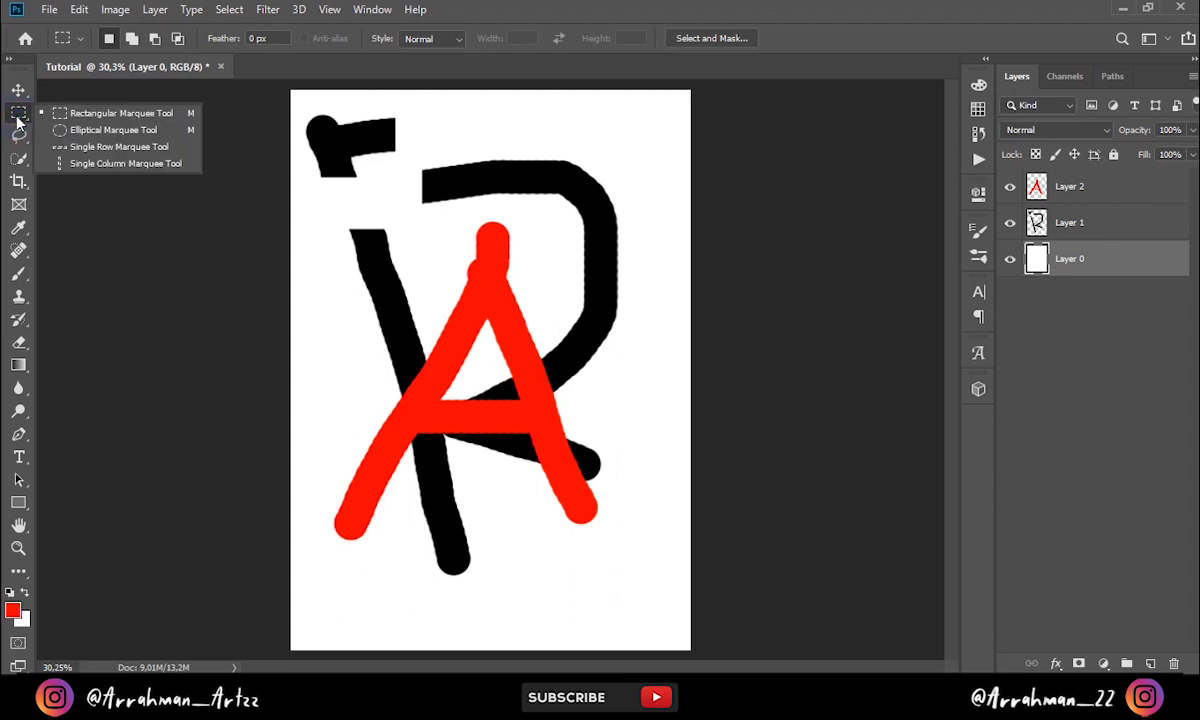
{"action": "left_click", "coordinate": [17, 117]}
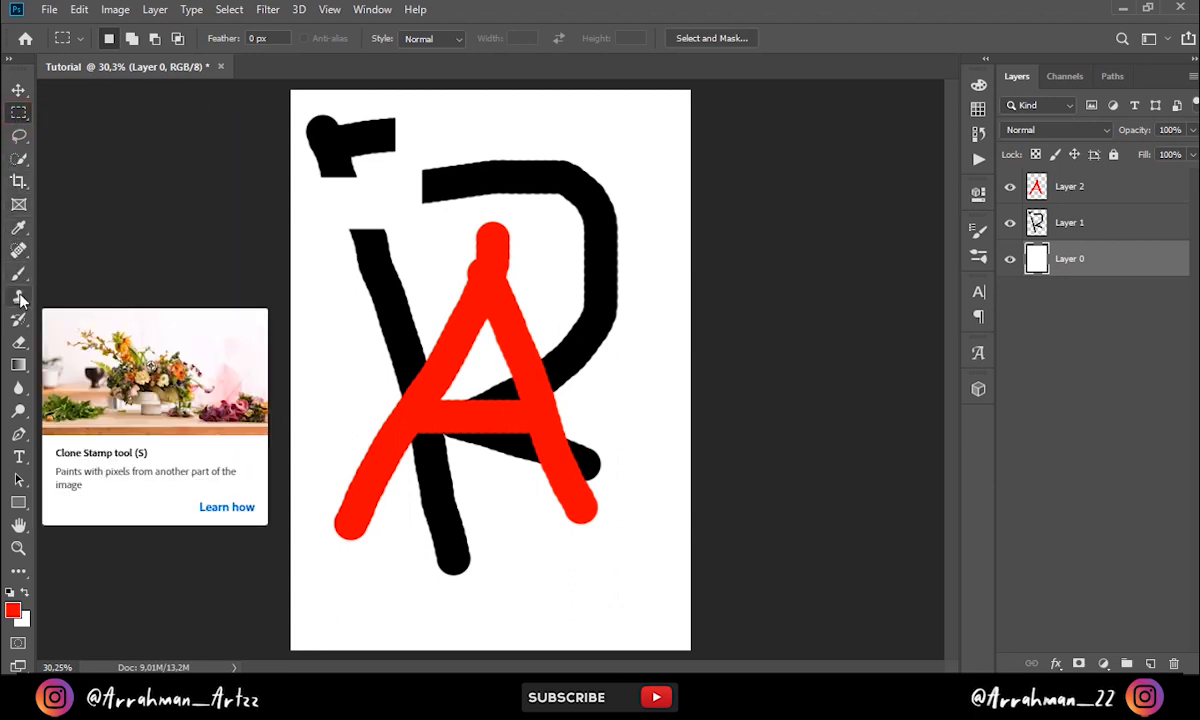
Activate the Rotate View tool, view its variants, and switch to the Hand tool
{"action": "key", "text": "r"}
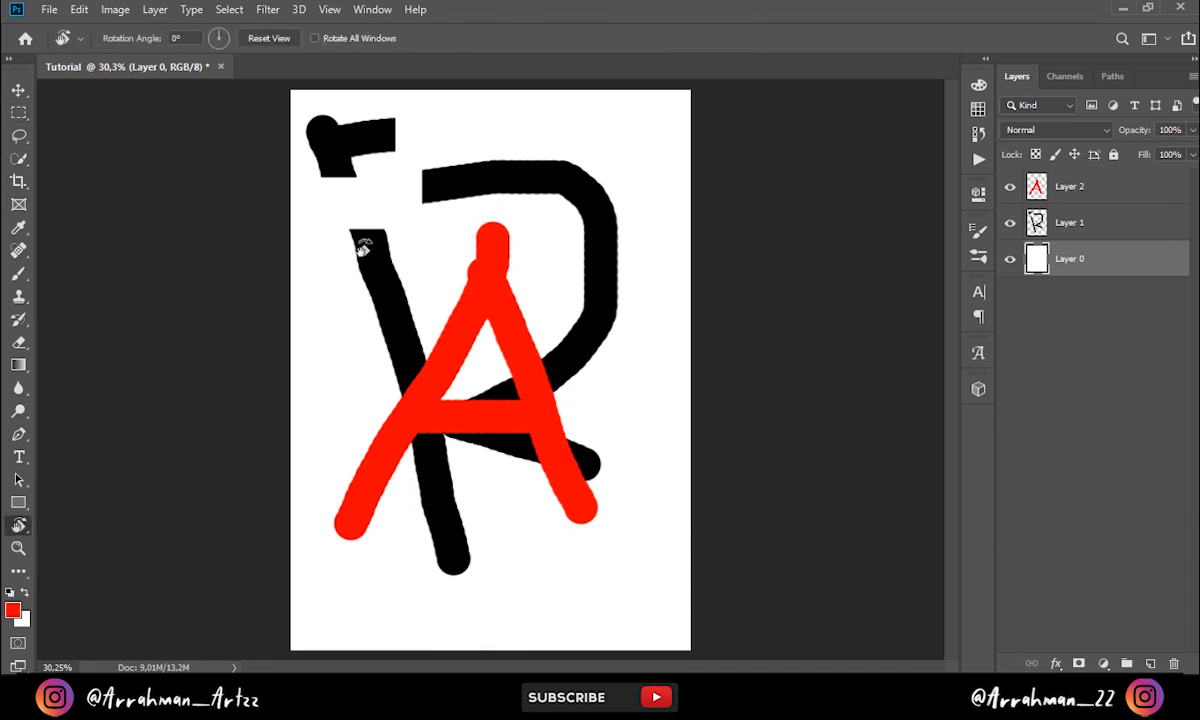
{"action": "right_click", "coordinate": [17, 528]}
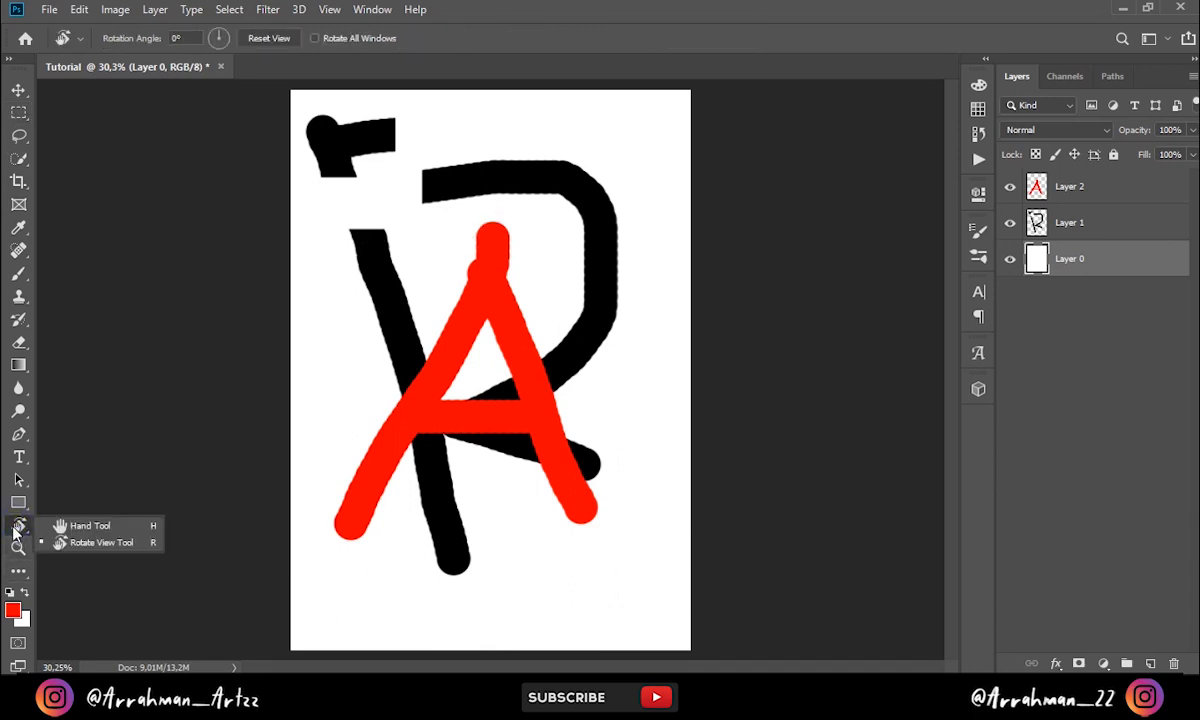
{"action": "left_click", "coordinate": [110, 524]}
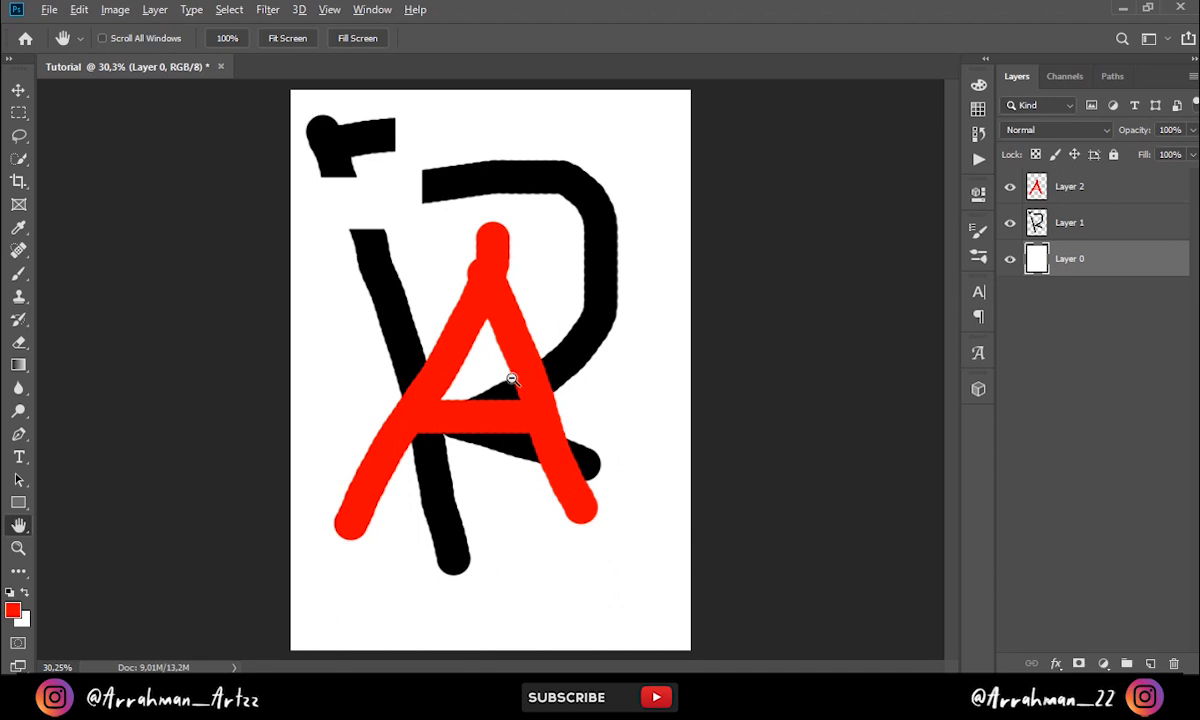
Zoom in and out repeatedly around the crossbar of the red A
{"action": "scroll", "coordinate": [511, 378], "scroll_direction": "up", "scroll_amount": 5}
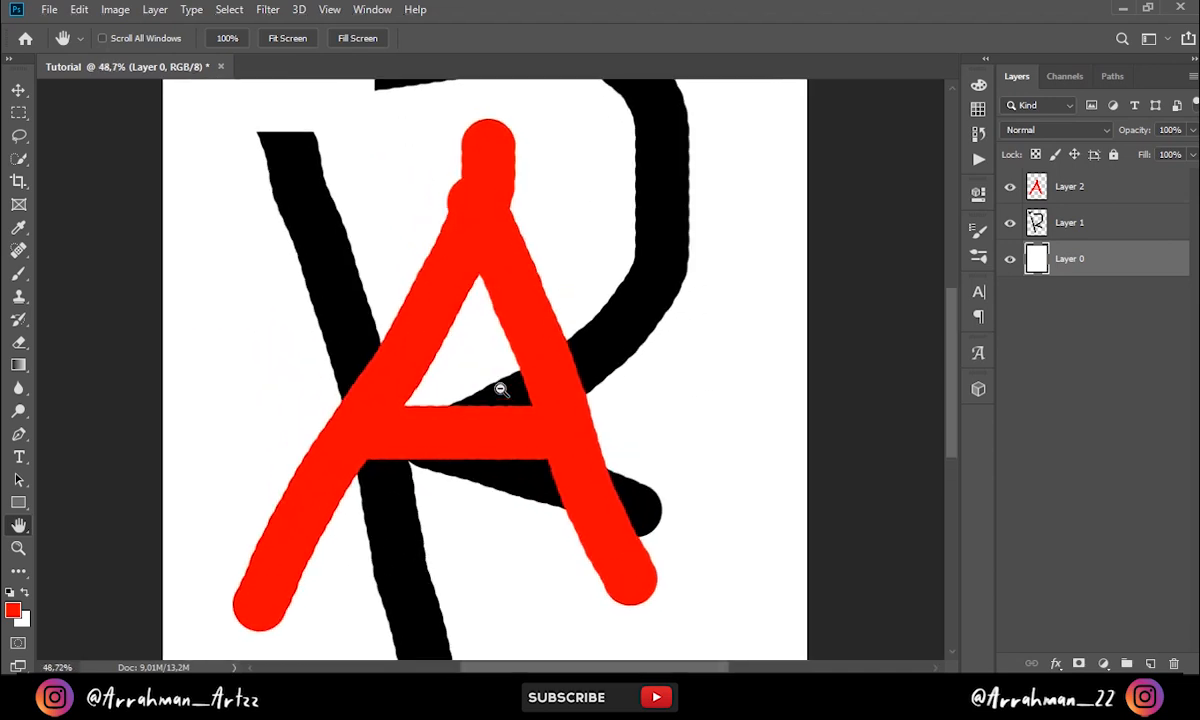
{"action": "scroll", "coordinate": [501, 390], "scroll_direction": "down", "scroll_amount": 2}
{"action": "scroll", "coordinate": [501, 390], "scroll_direction": "up", "scroll_amount": 1}
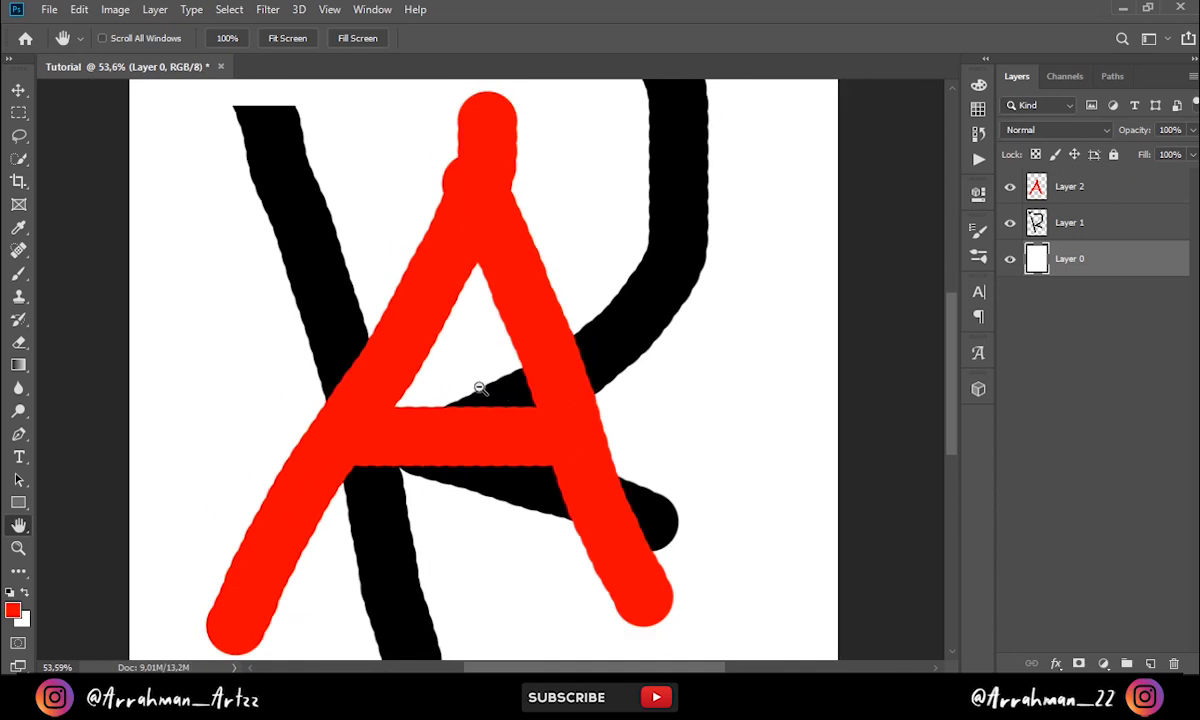
{"action": "scroll", "coordinate": [487, 441], "scroll_direction": "up", "scroll_amount": 4}
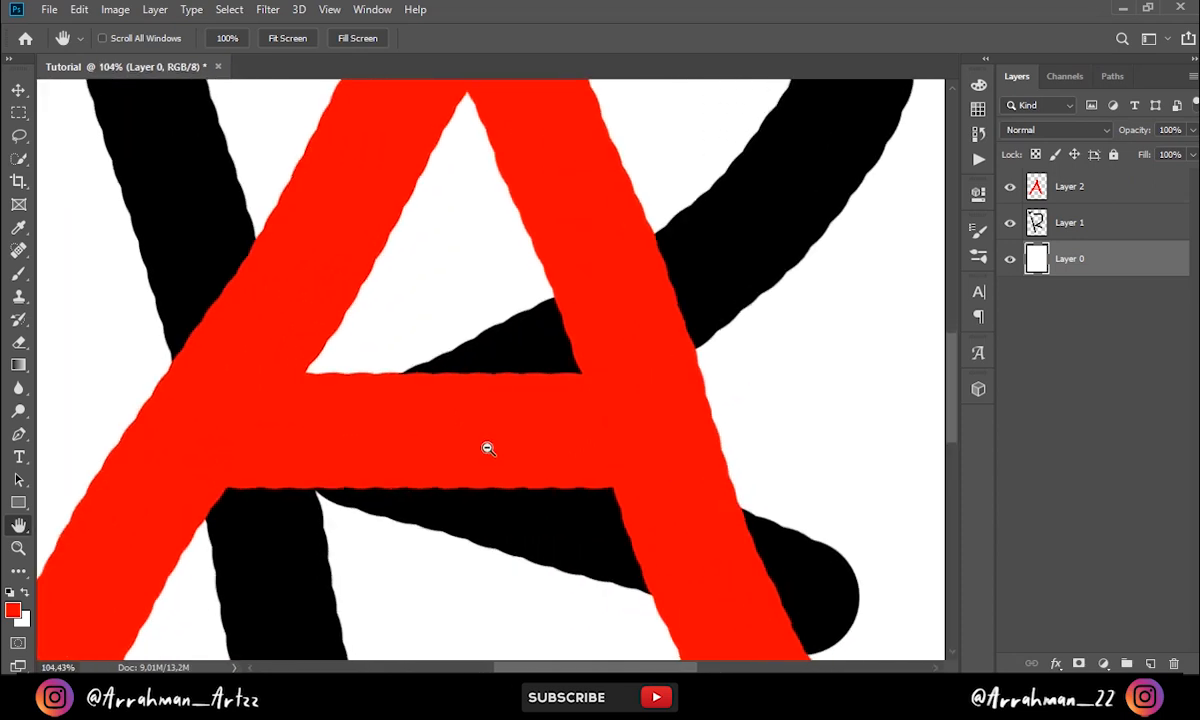
{"action": "scroll", "coordinate": [487, 448], "scroll_direction": "down", "scroll_amount": 4}
{"action": "scroll", "coordinate": [478, 424], "scroll_direction": "up", "scroll_amount": 1}
{"action": "scroll", "coordinate": [479, 427], "scroll_direction": "down", "scroll_amount": 1}
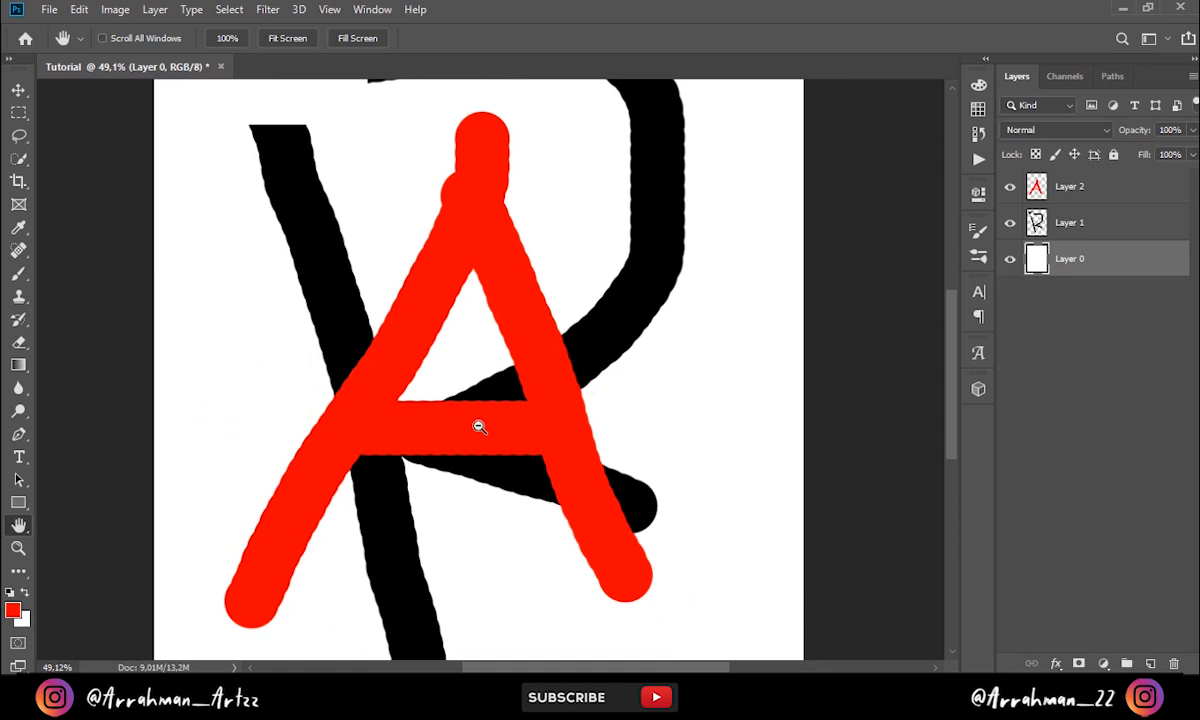
{"action": "scroll", "coordinate": [479, 427], "scroll_direction": "up", "scroll_amount": 3}
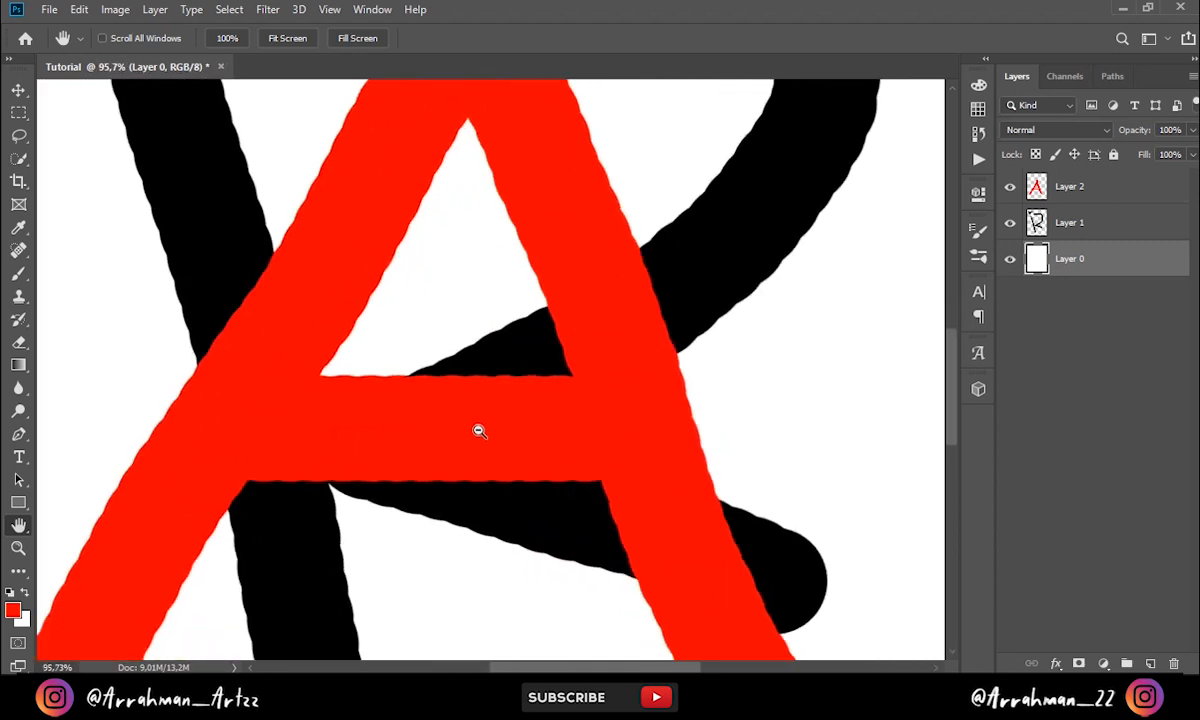
{"action": "scroll", "coordinate": [479, 430], "scroll_direction": "down", "scroll_amount": 3}
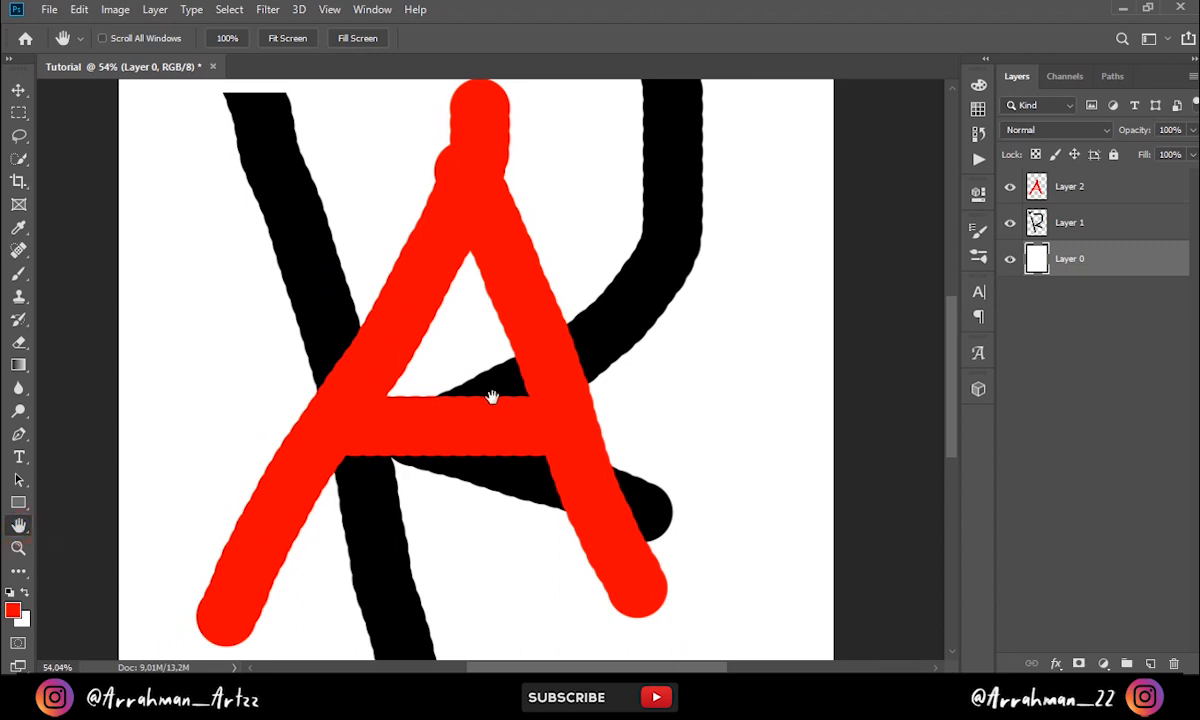
Pan around the enlarged artwork with the Hand tool, switching briefly to the Move tool in between
{"action": "mouse_move", "coordinate": [473, 374]}
{"action": "left_mouse_down"}
{"action": "mouse_move", "coordinate": [479, 469]}
{"action": "mouse_move", "coordinate": [356, 429]}
{"action": "mouse_move", "coordinate": [538, 249]}
{"action": "mouse_move", "coordinate": [475, 275]}
{"action": "left_mouse_up"}
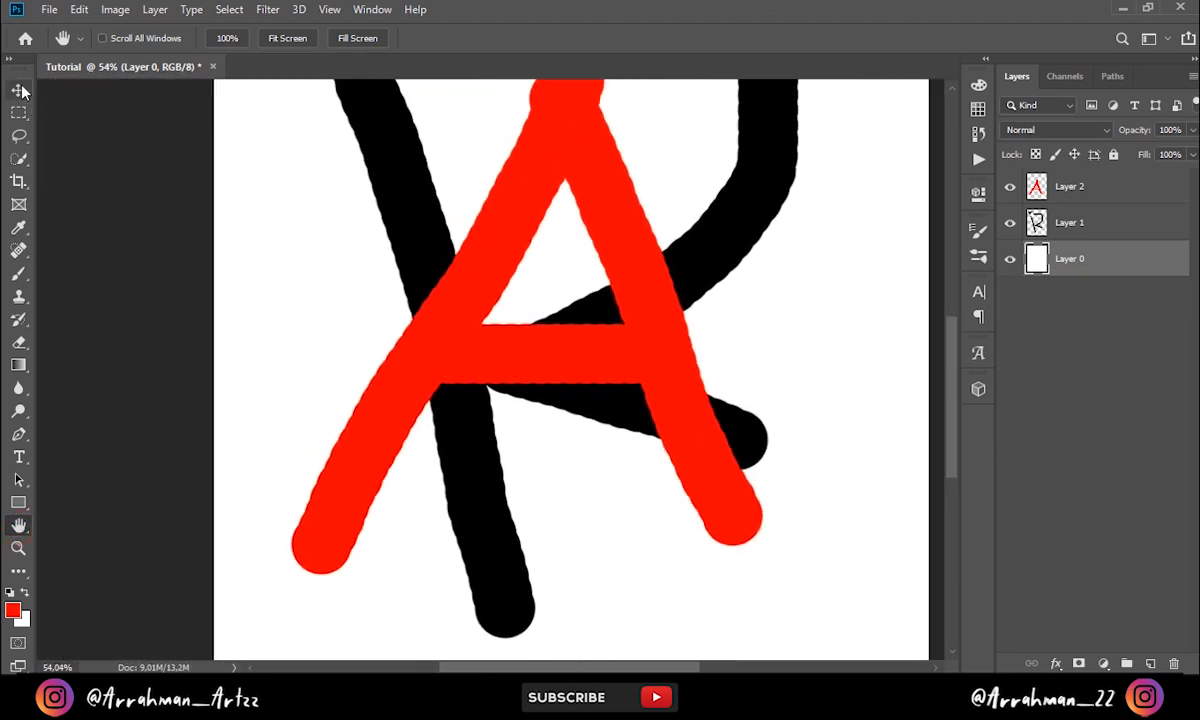
{"action": "left_click", "coordinate": [22, 528]}
{"action": "left_click_drag", "start_coordinate": [627, 273], "coordinate": [297, 373]}
{"action": "left_click", "coordinate": [26, 91]}
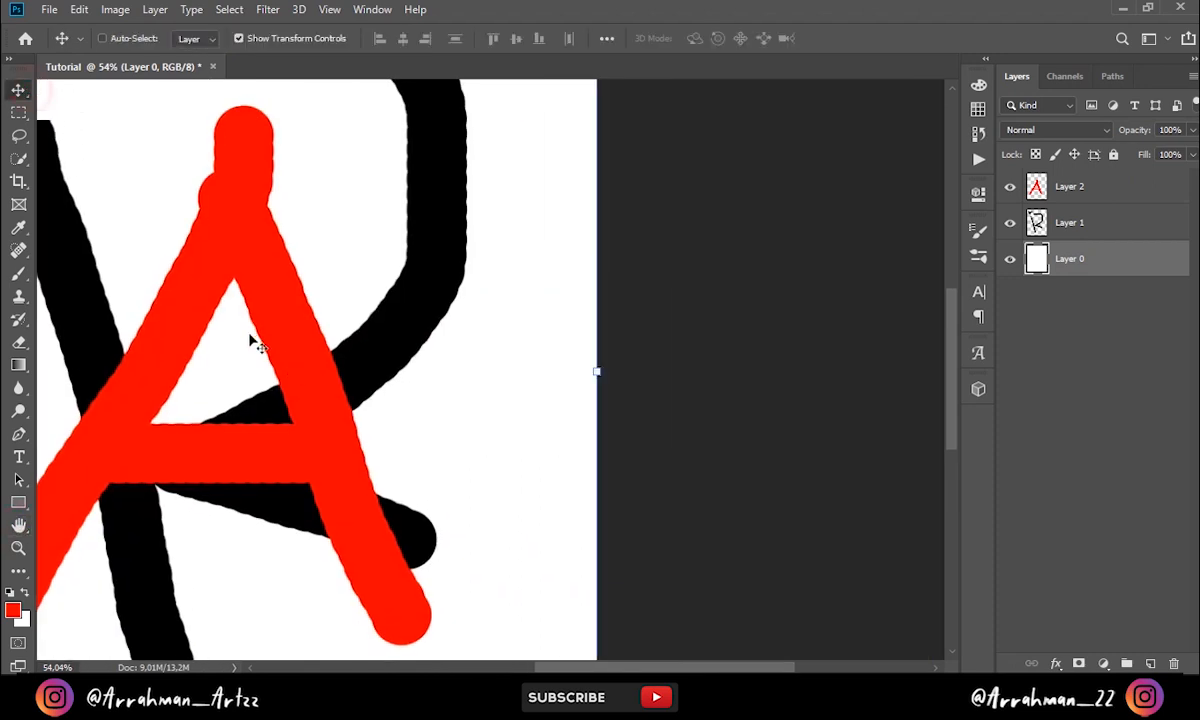
{"action": "left_click", "coordinate": [18, 525]}
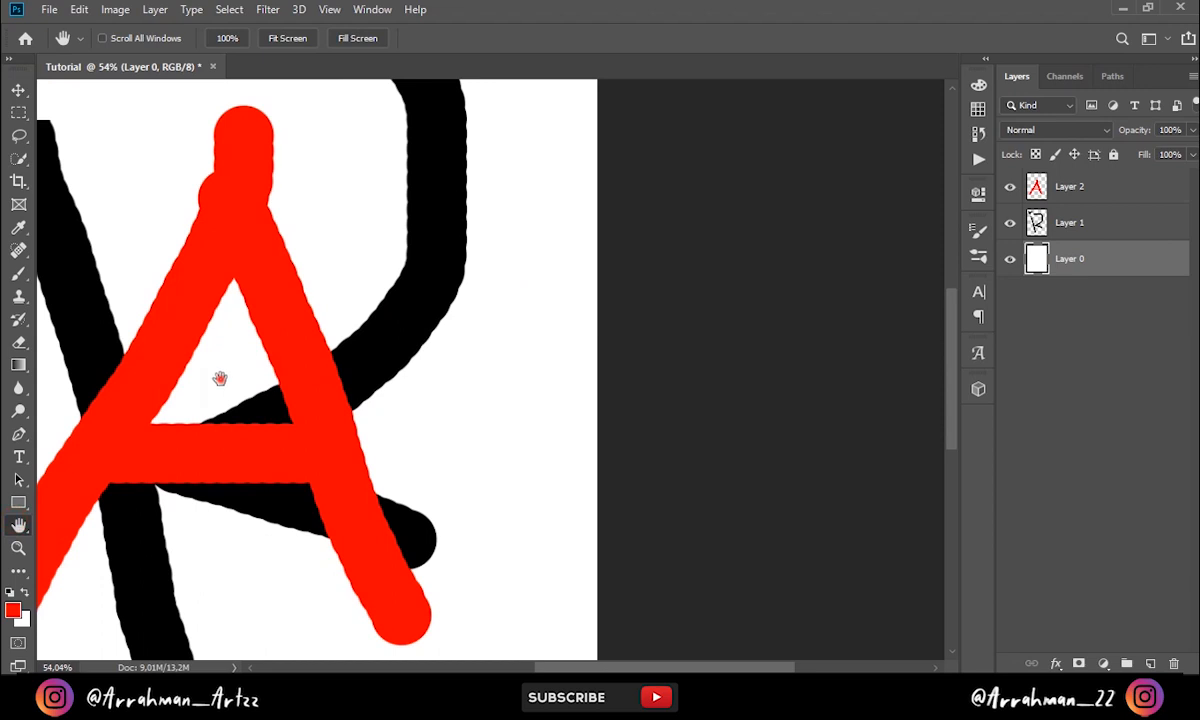
{"action": "left_click_drag", "start_coordinate": [218, 375], "coordinate": [480, 316]}
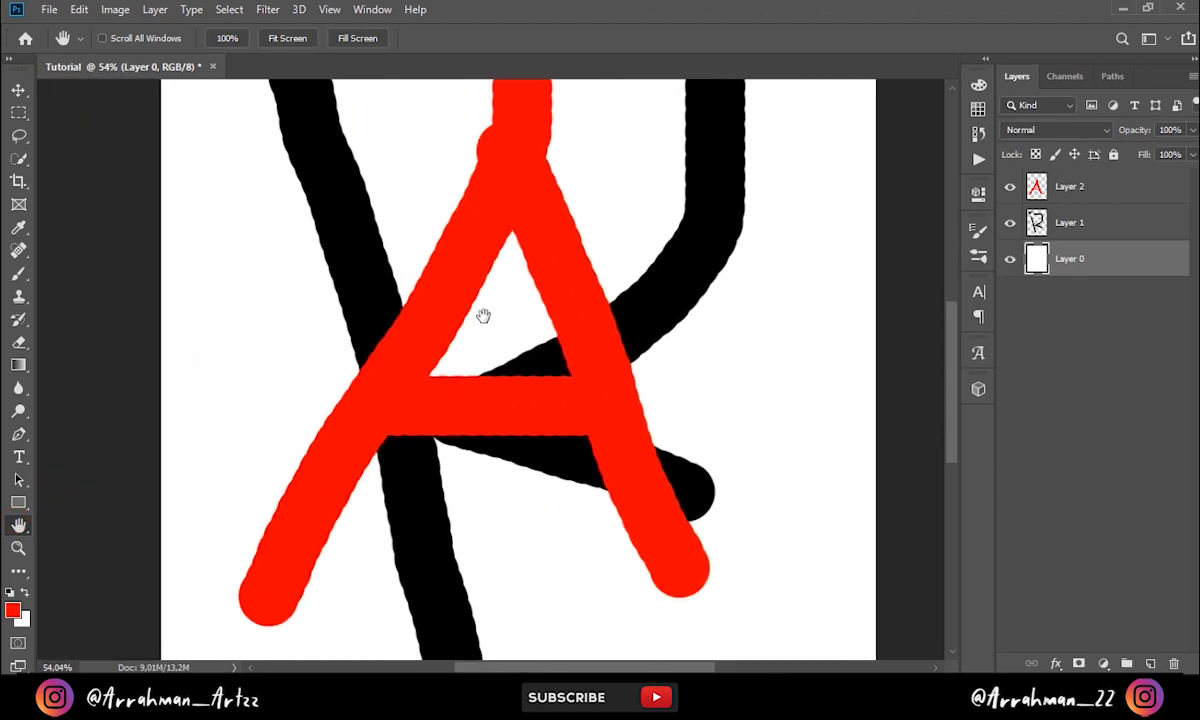
Pan the canvas temporarily while the Move tool stays active, and zoom out slightly
{"action": "left_click", "coordinate": [19, 92]}
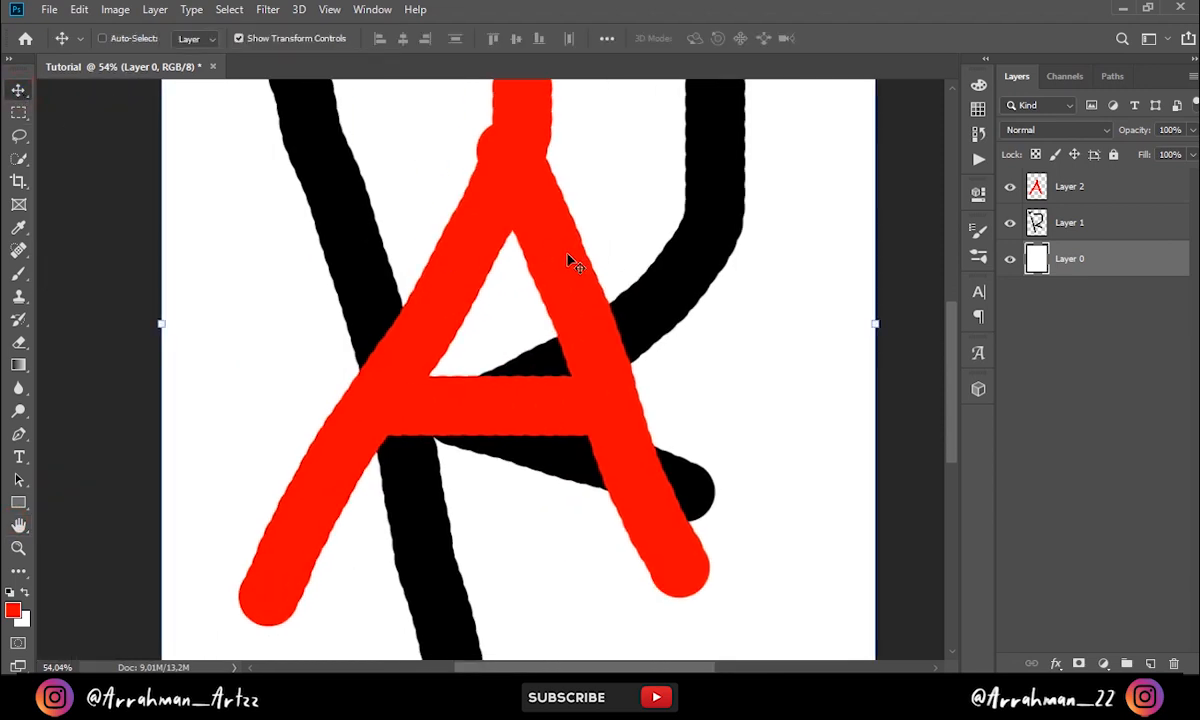
{"action": "left_click_drag", "start_coordinate": [600, 219], "coordinate": [580, 399]}
{"action": "left_click_drag", "start_coordinate": [640, 478], "coordinate": [407, 262]}
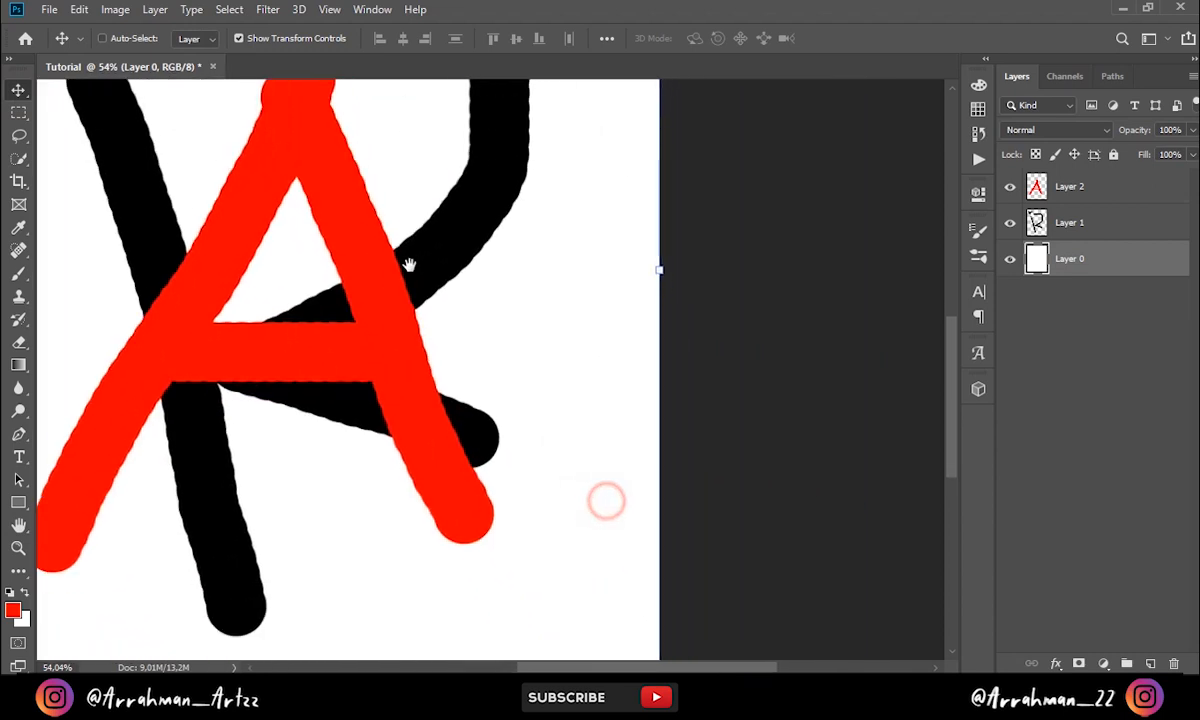
{"action": "left_click_drag", "start_coordinate": [455, 332], "coordinate": [560, 321]}
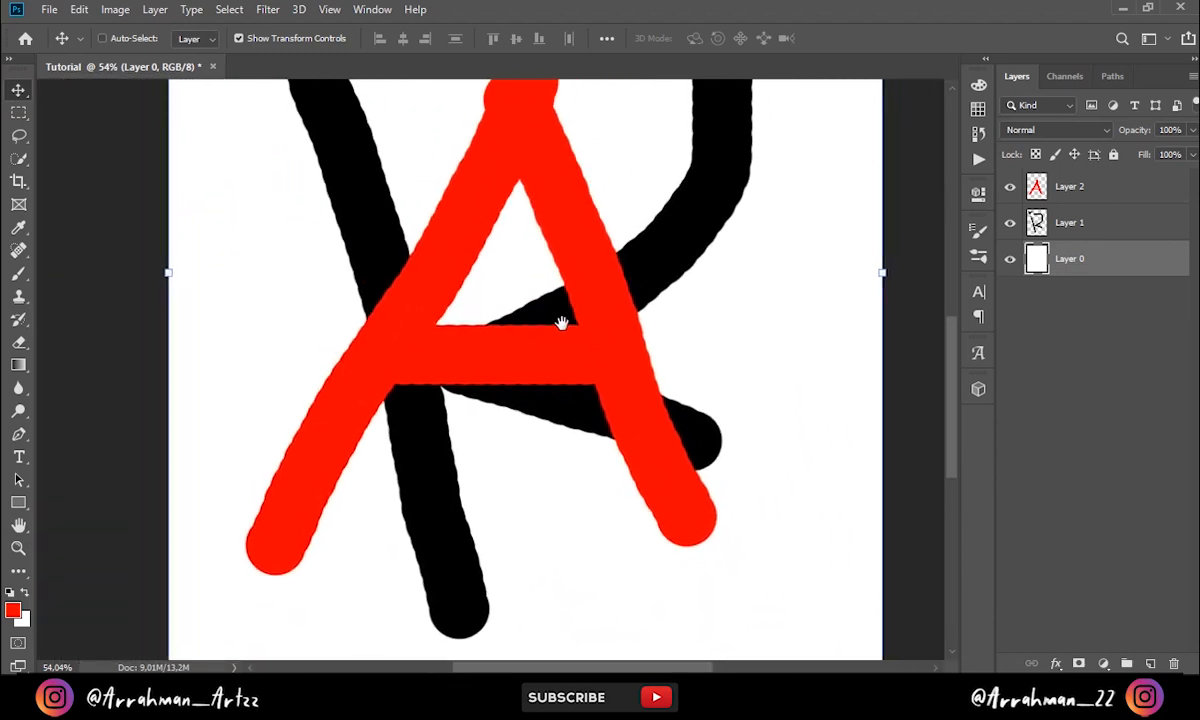
{"action": "left_click_drag", "start_coordinate": [530, 171], "coordinate": [510, 313]}
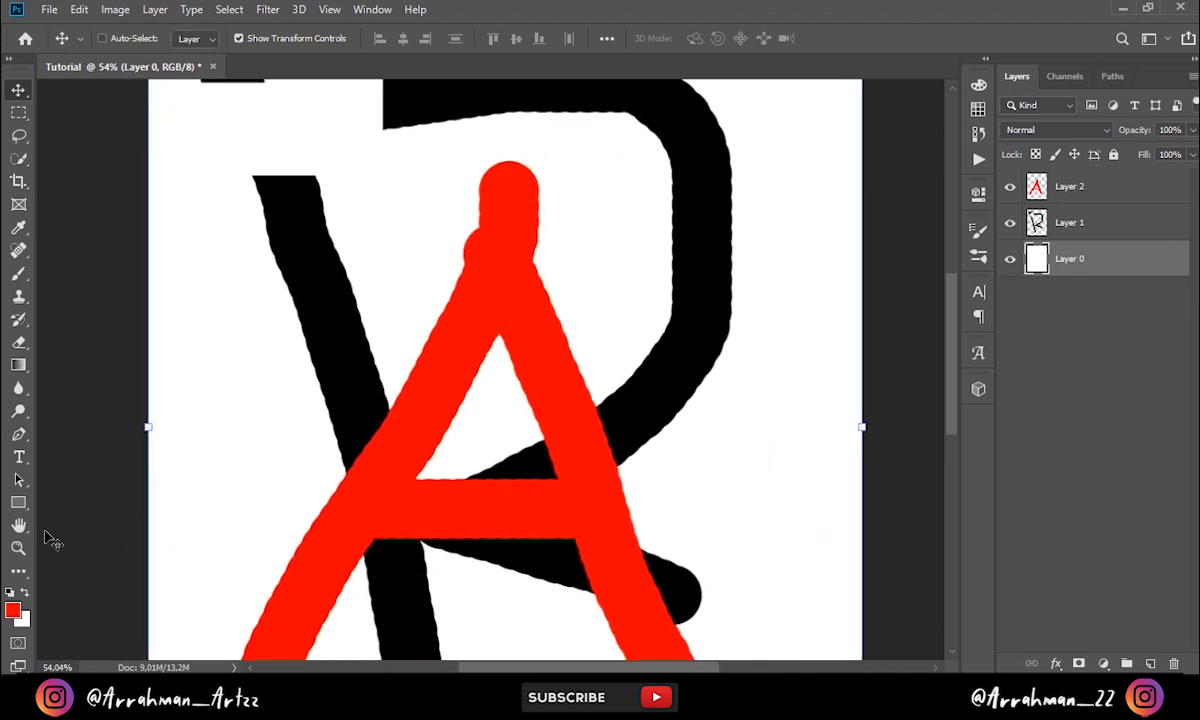
{"action": "left_click", "coordinate": [16, 90]}
{"action": "scroll", "coordinate": [518, 334], "scroll_direction": "down", "scroll_amount": 2}
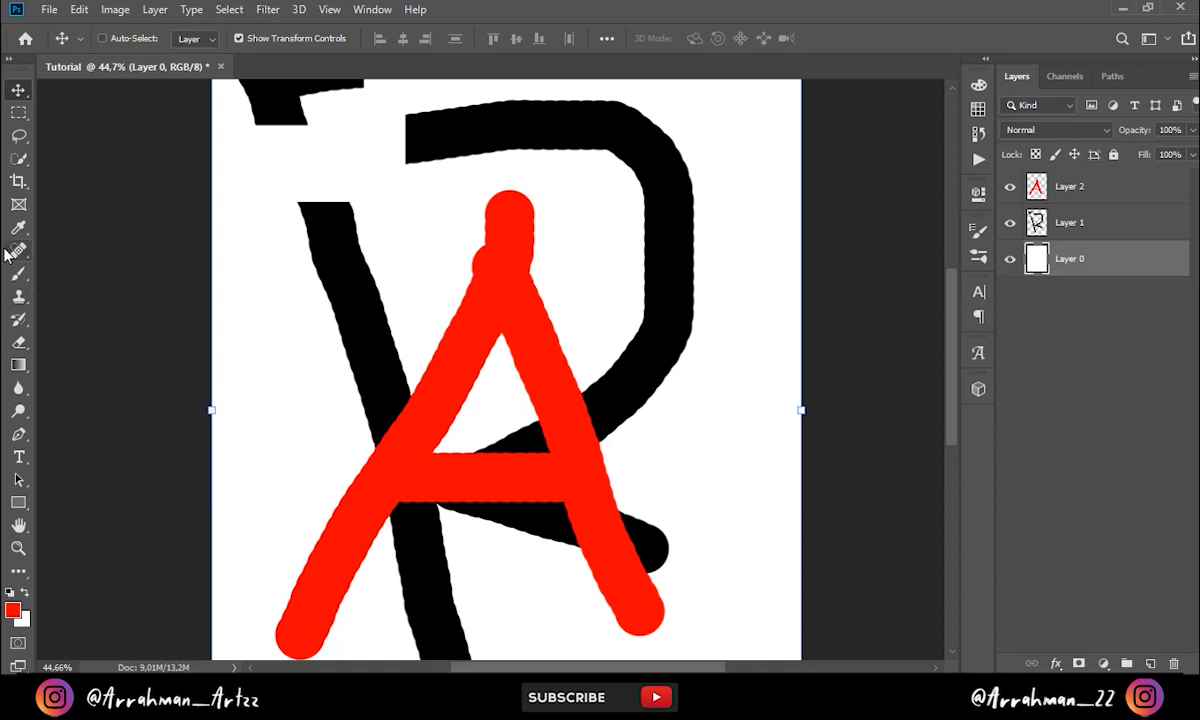
Make a thin freehand Lasso selection inside the crossbar of the red A on Layer 2
{"action": "left_click", "coordinate": [18, 135]}
{"action": "left_click", "coordinate": [16, 130]}
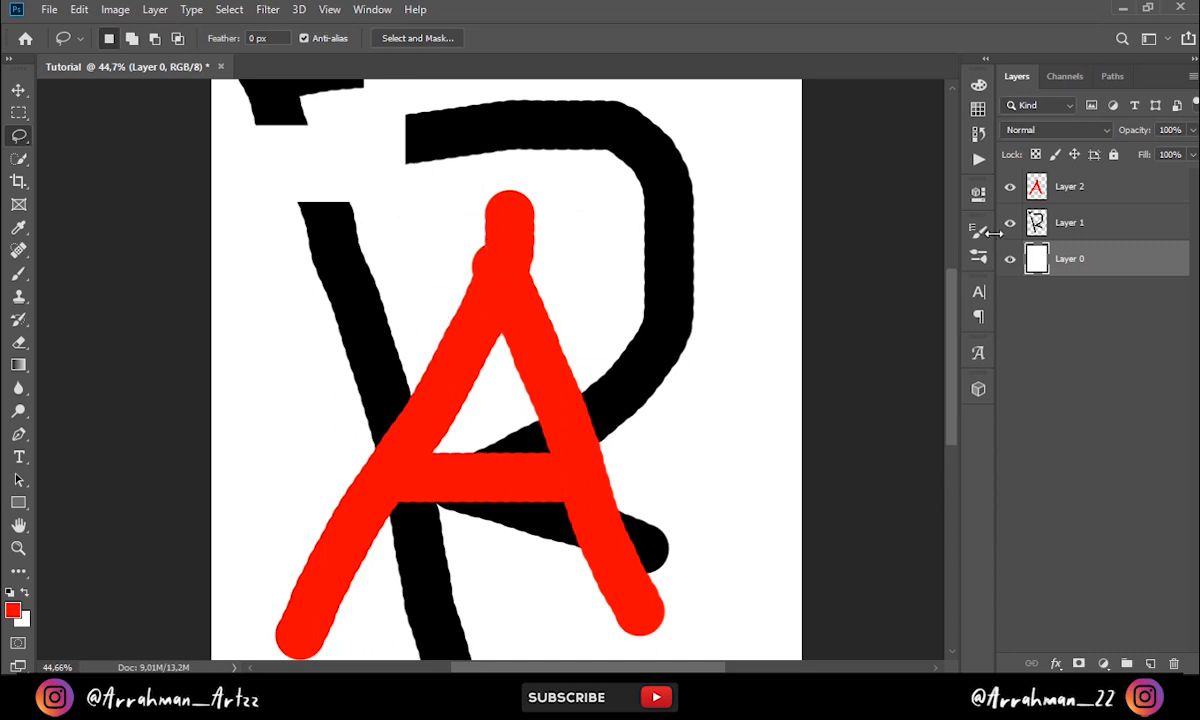
{"action": "left_click", "coordinate": [1088, 199]}
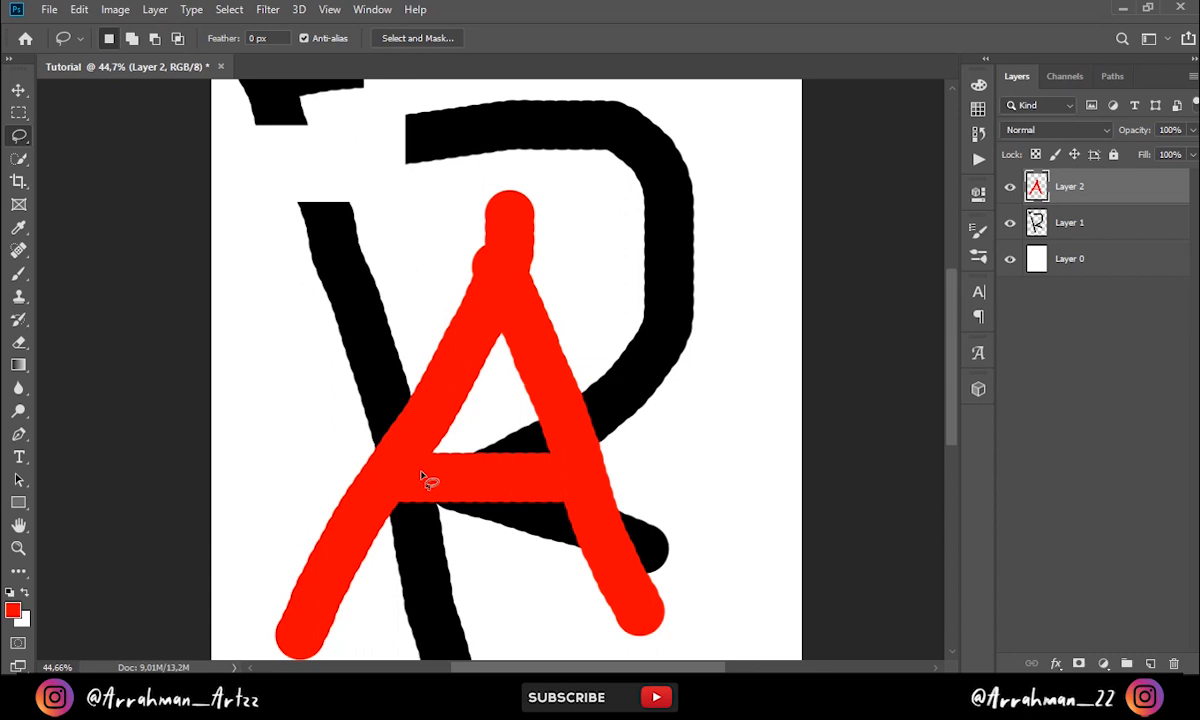
{"action": "mouse_move", "coordinate": [415, 466]}
{"action": "left_mouse_down"}
{"action": "mouse_move", "coordinate": [543, 463]}
{"action": "mouse_move", "coordinate": [556, 483]}
{"action": "mouse_move", "coordinate": [418, 476]}
{"action": "left_mouse_up"}
Move the selected crossbar piece to the right of the red A and clear the selection
{"action": "key", "text": "v"}
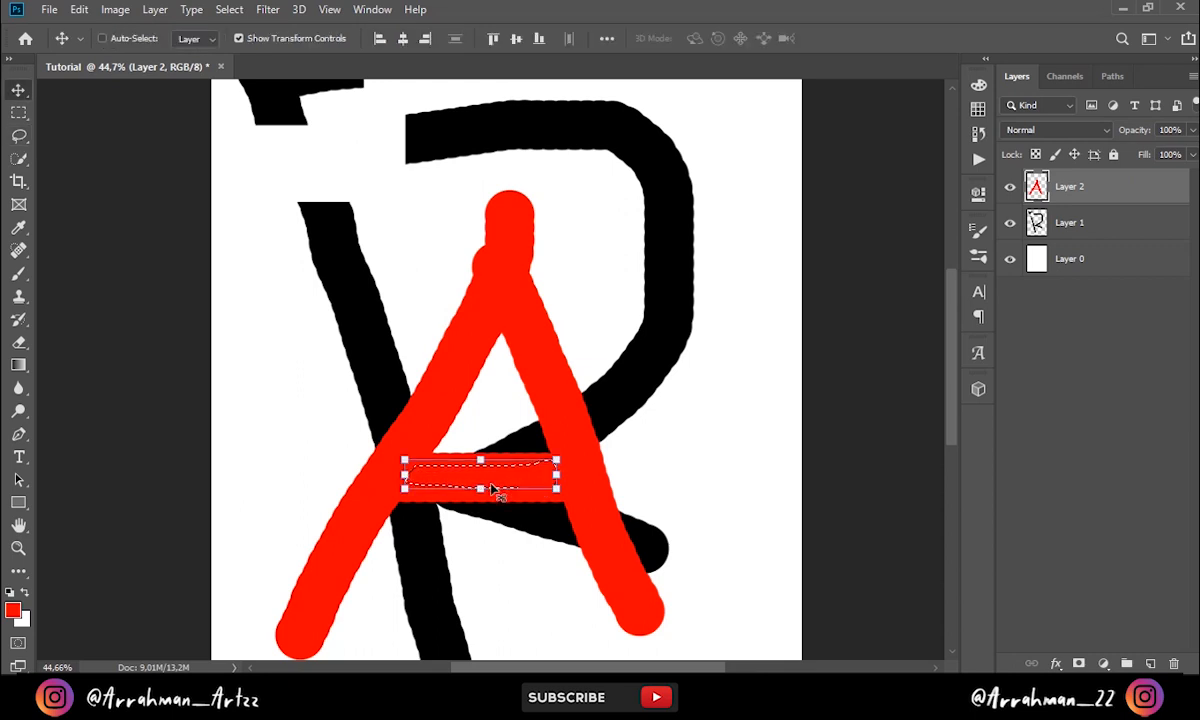
{"action": "left_click_drag", "start_coordinate": [527, 482], "coordinate": [752, 461]}
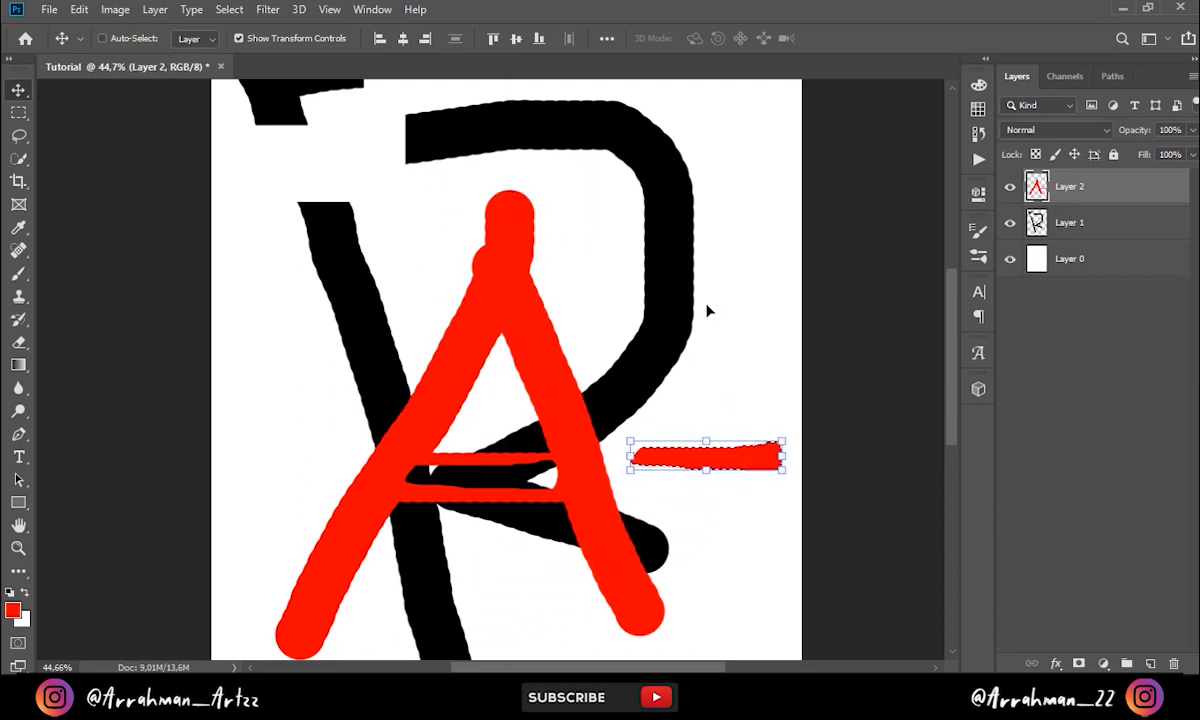
{"action": "key", "text": "ctrl"}
{"action": "key", "text": "ctrl+d"}
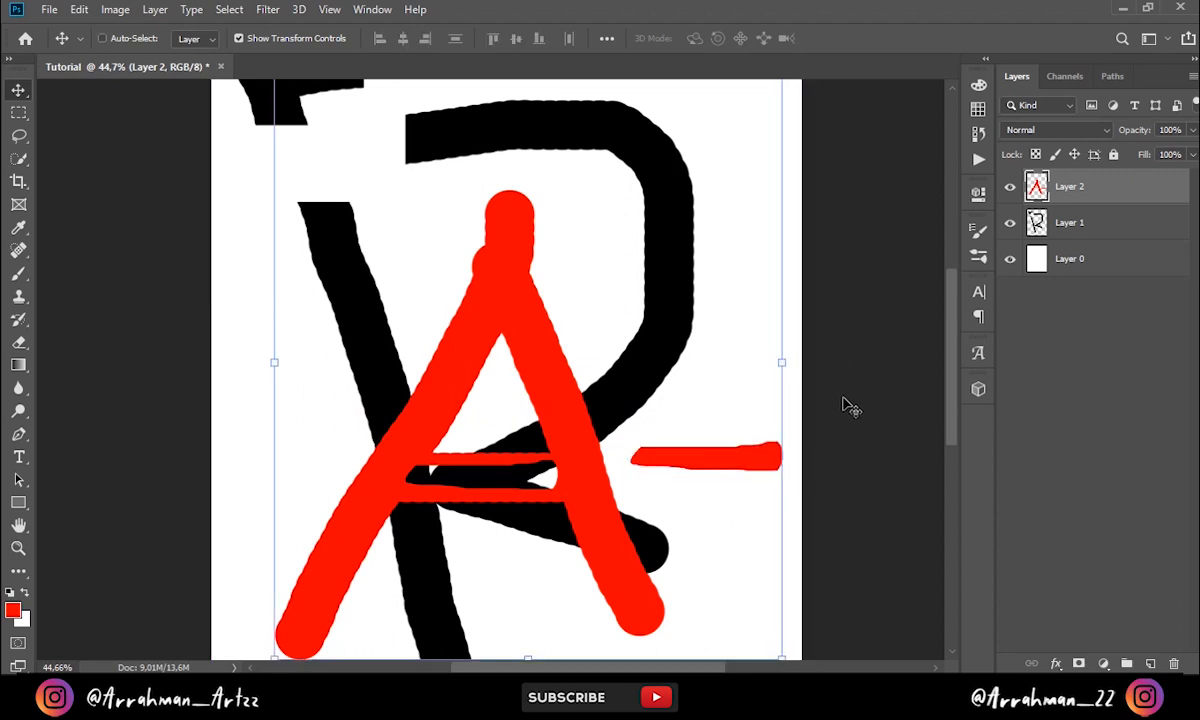
Lasso a small round area where the strokes meet near the red A's apex on Layer 2 and erase it
{"action": "key", "text": "ctrl+t"}
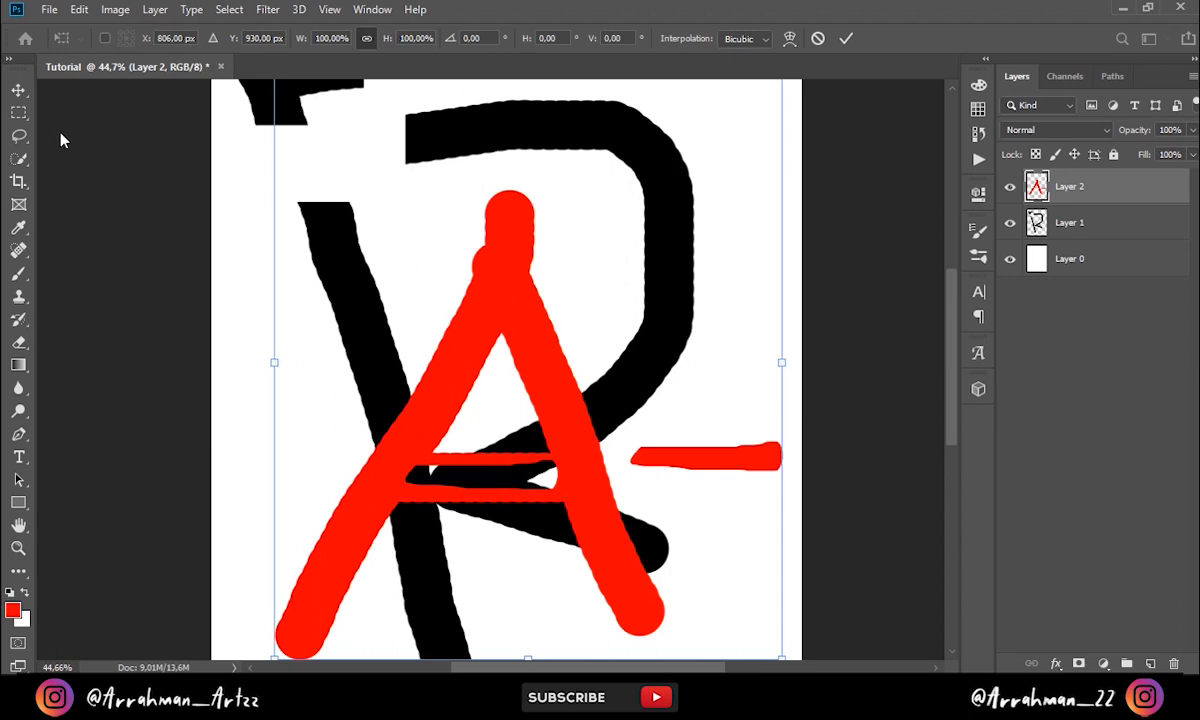
{"action": "left_click", "coordinate": [18, 158]}
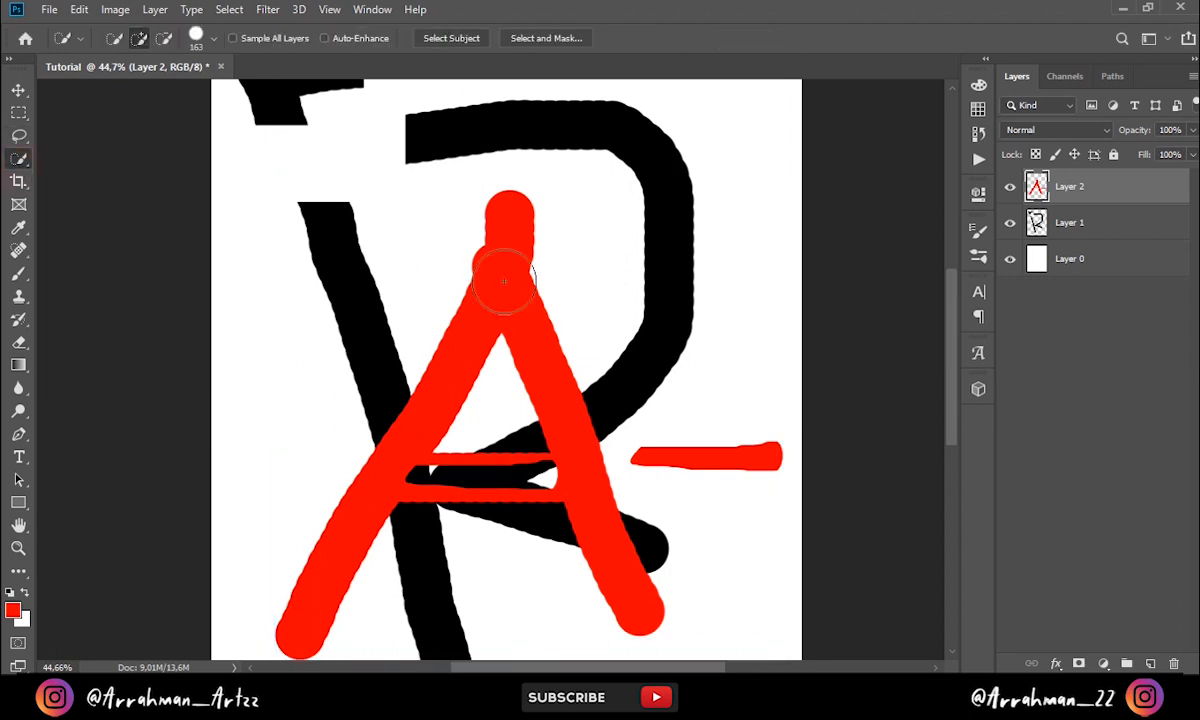
{"action": "left_click", "coordinate": [18, 135]}
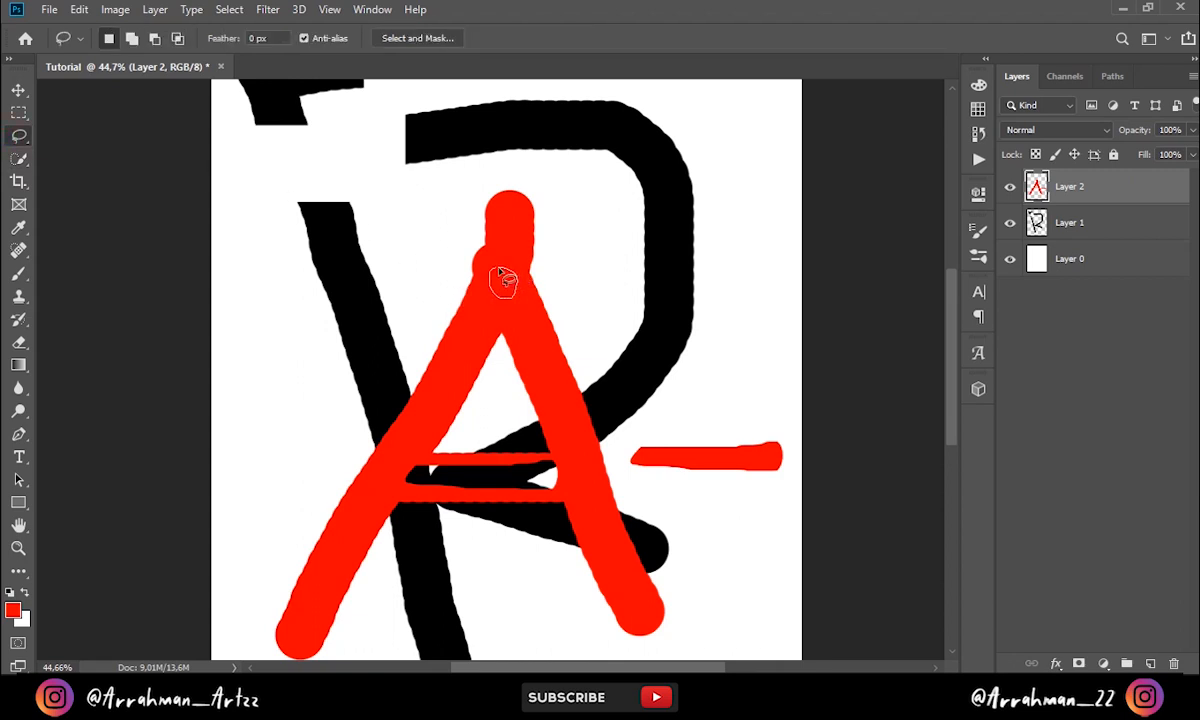
{"action": "left_click_drag", "start_coordinate": [496, 272], "coordinate": [500, 278]}
{"action": "key", "text": "e"}
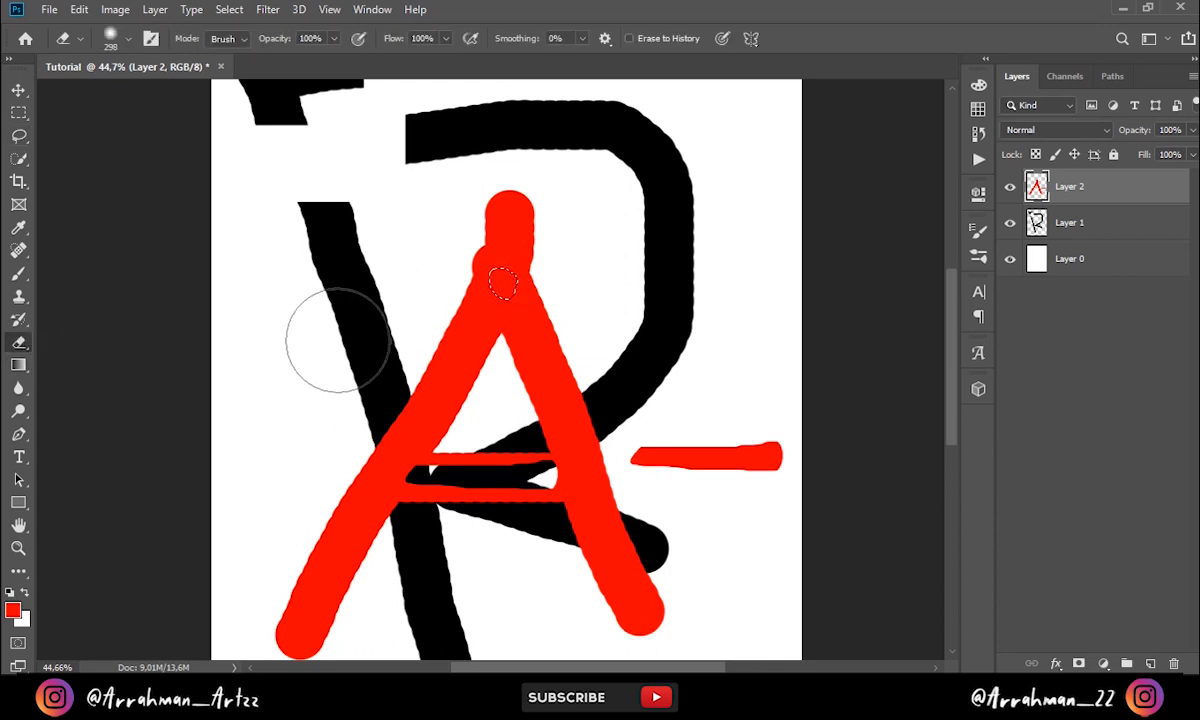
{"action": "left_click_drag", "start_coordinate": [462, 265], "coordinate": [528, 268], "text": "alt"}
{"action": "left_click", "coordinate": [505, 292]}
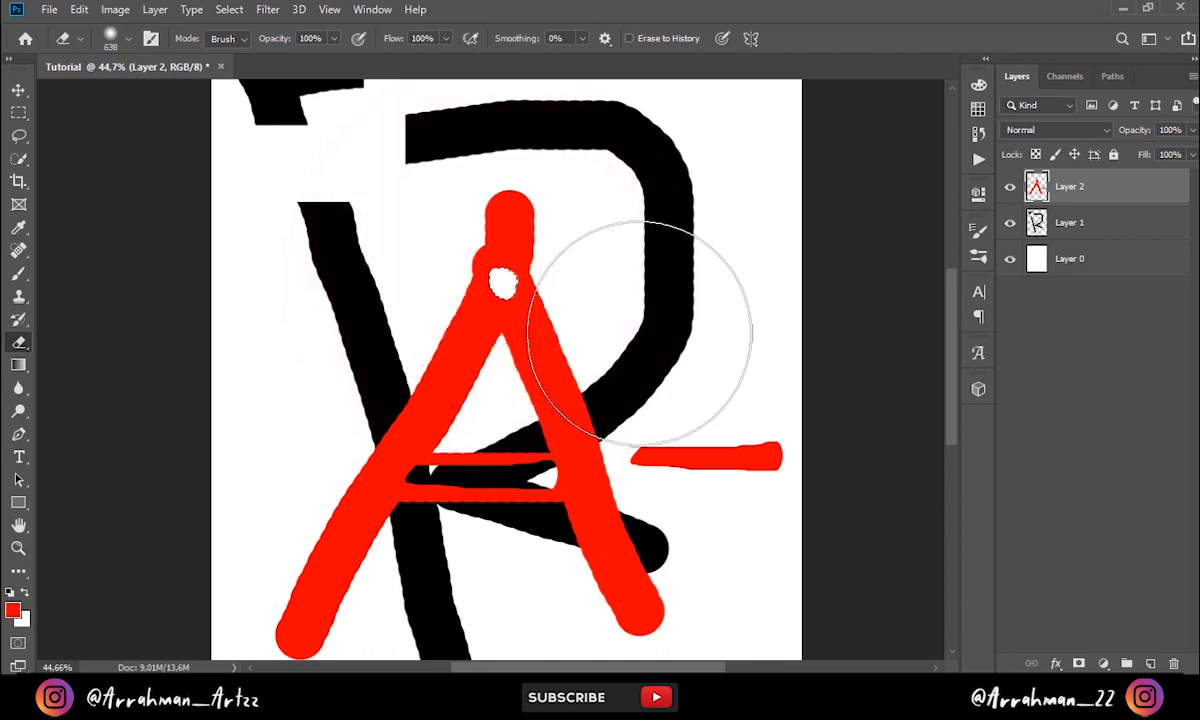
Examine the erased hole up close, set the eraser size to 205 and clear the selection
{"action": "scroll", "coordinate": [485, 290], "scroll_direction": "up", "scroll_amount": 2}
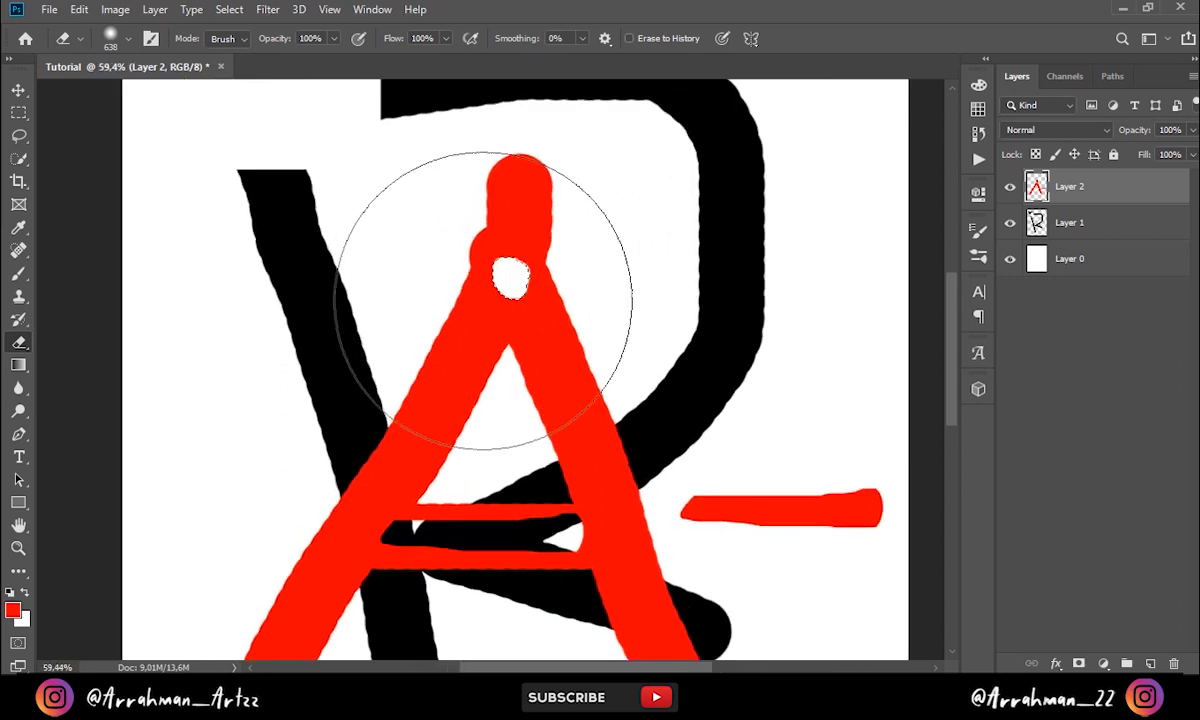
{"action": "scroll", "coordinate": [485, 305], "scroll_direction": "down", "scroll_amount": 1}
{"action": "left_click_drag", "start_coordinate": [516, 313], "coordinate": [411, 319]}
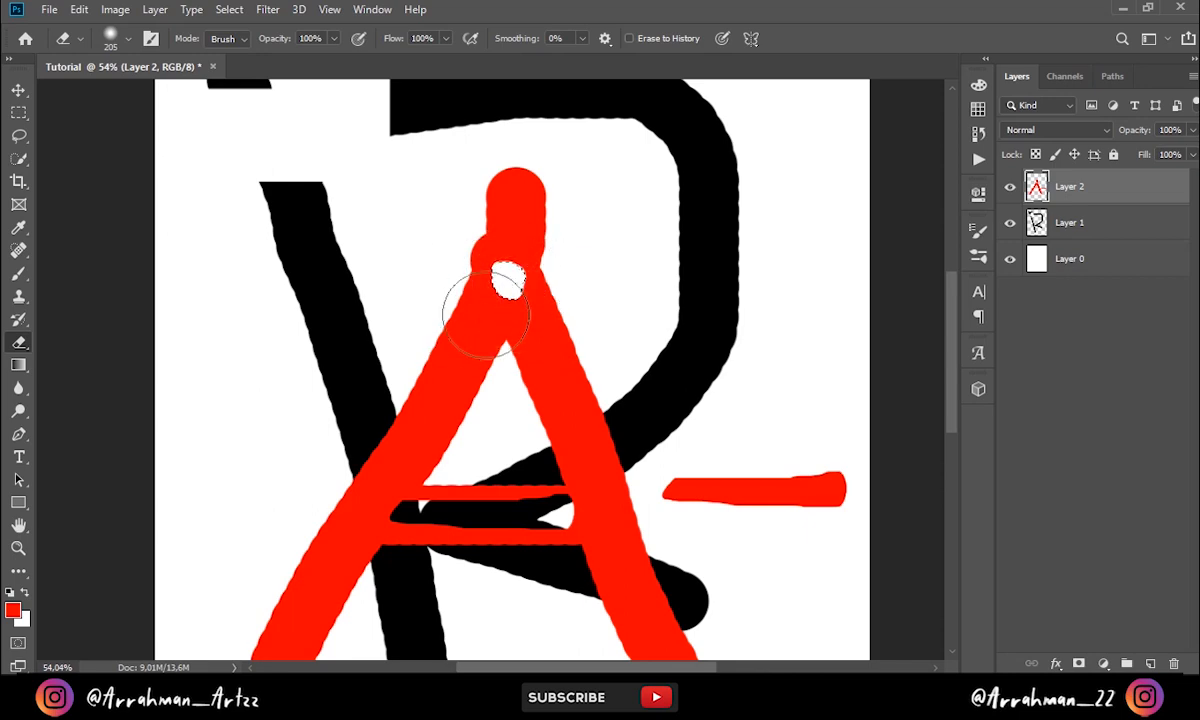
{"action": "scroll", "coordinate": [503, 260], "scroll_direction": "up", "scroll_amount": 4}
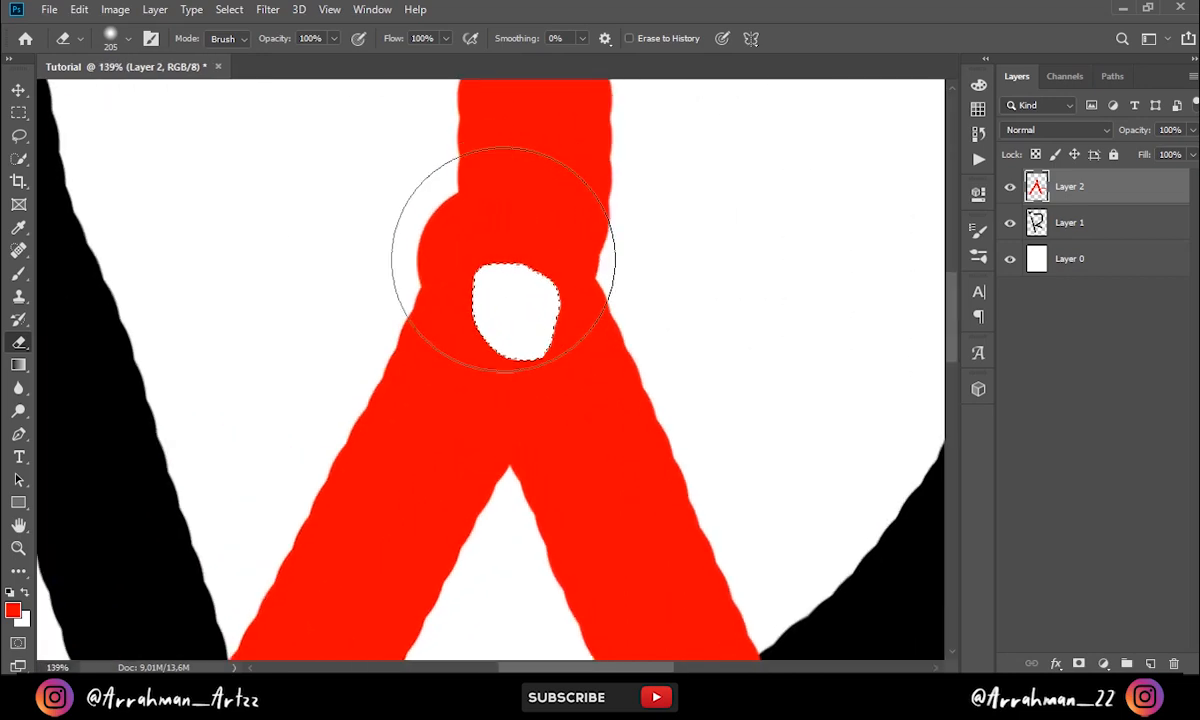
{"action": "scroll", "coordinate": [503, 260], "scroll_direction": "down", "scroll_amount": 4}
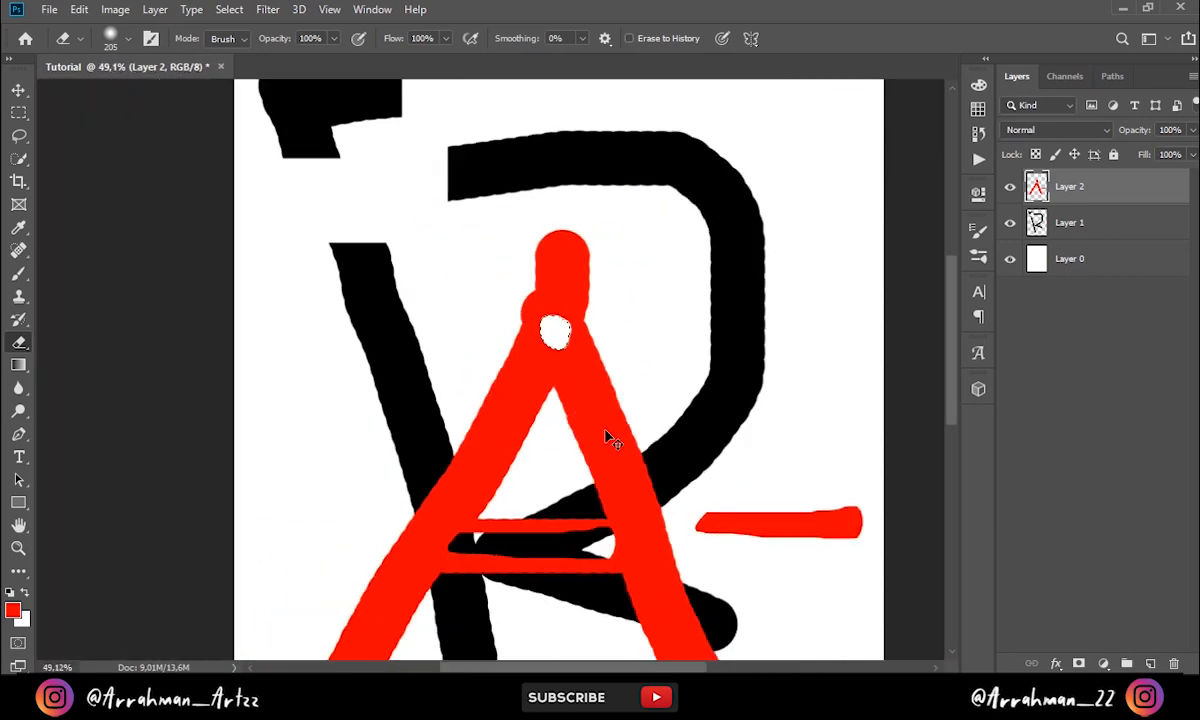
{"action": "scroll", "coordinate": [615, 418], "scroll_direction": "down", "scroll_amount": 3}
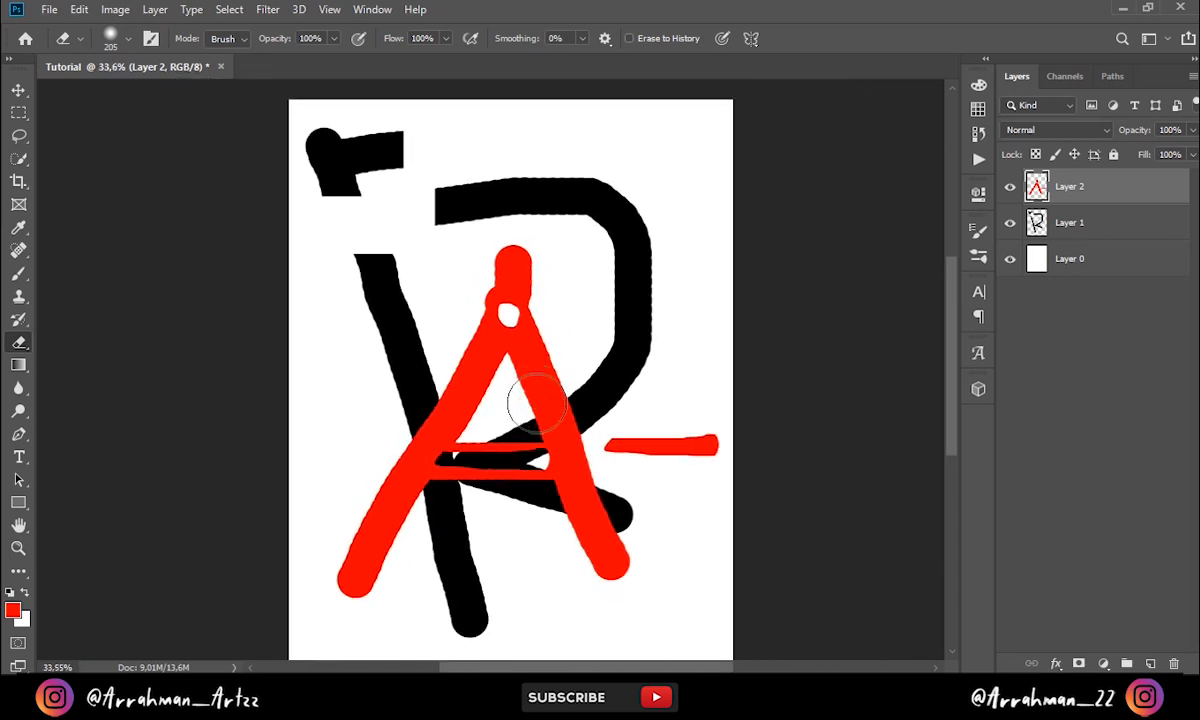
{"action": "scroll", "coordinate": [538, 405], "scroll_direction": "up", "scroll_amount": 1}
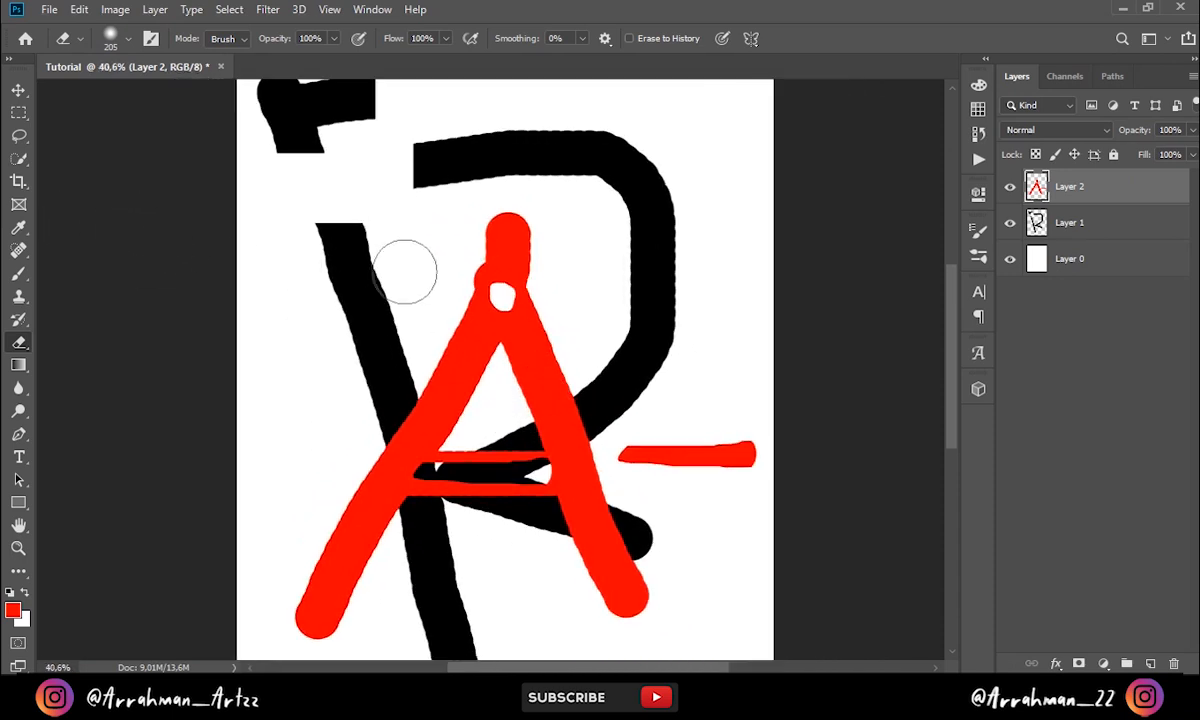
Select the red A on Layer 2 with the Quick Selection tool at size 89, and clear the selection
{"action": "left_click", "coordinate": [19, 159]}
{"action": "left_click_drag", "start_coordinate": [425, 160], "coordinate": [421, 160]}
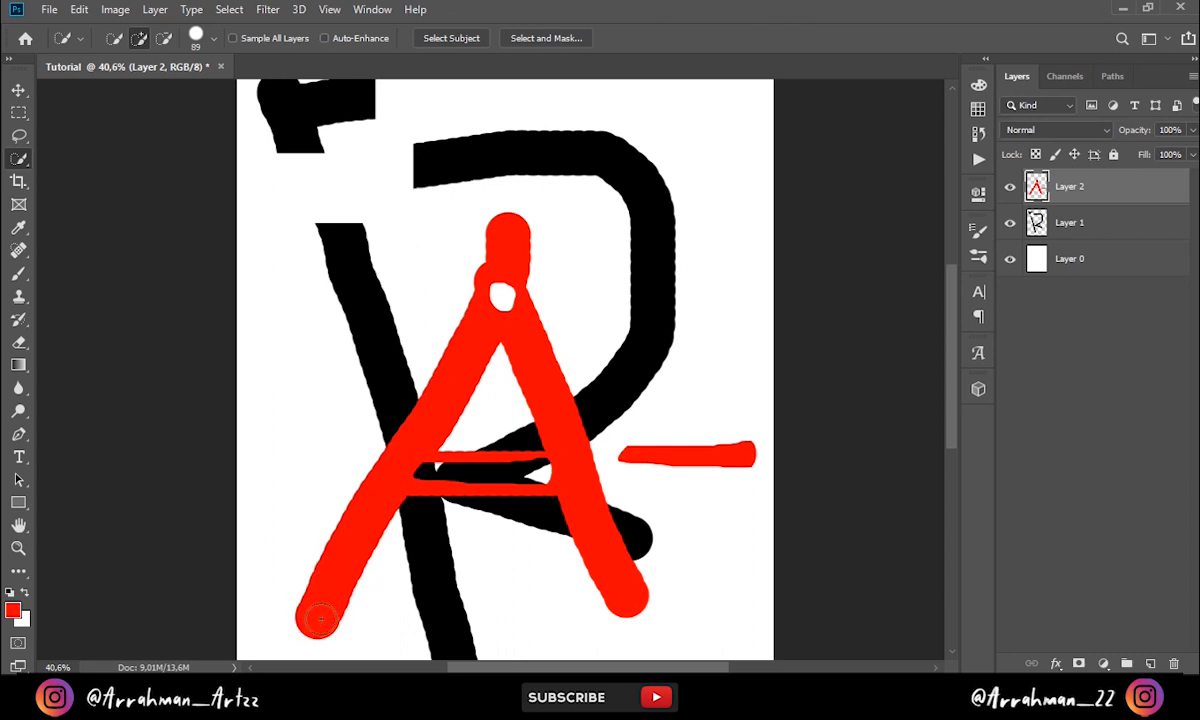
{"action": "mouse_move", "coordinate": [315, 620]}
{"action": "left_mouse_down"}
{"action": "mouse_move", "coordinate": [314, 530]}
{"action": "mouse_move", "coordinate": [427, 424]}
{"action": "mouse_move", "coordinate": [455, 342]}
{"action": "mouse_move", "coordinate": [518, 477]}
{"action": "mouse_move", "coordinate": [517, 411]}
{"action": "mouse_move", "coordinate": [664, 511]}
{"action": "left_mouse_up"}
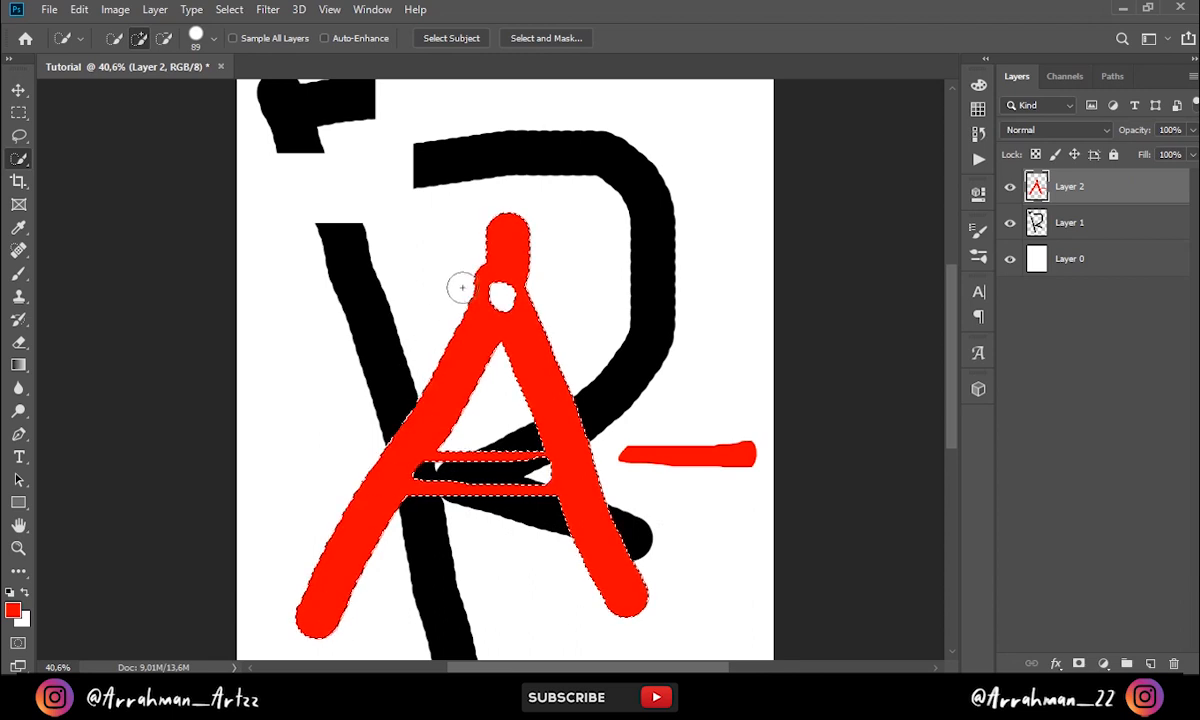
{"action": "key", "text": "ctrl+d"}
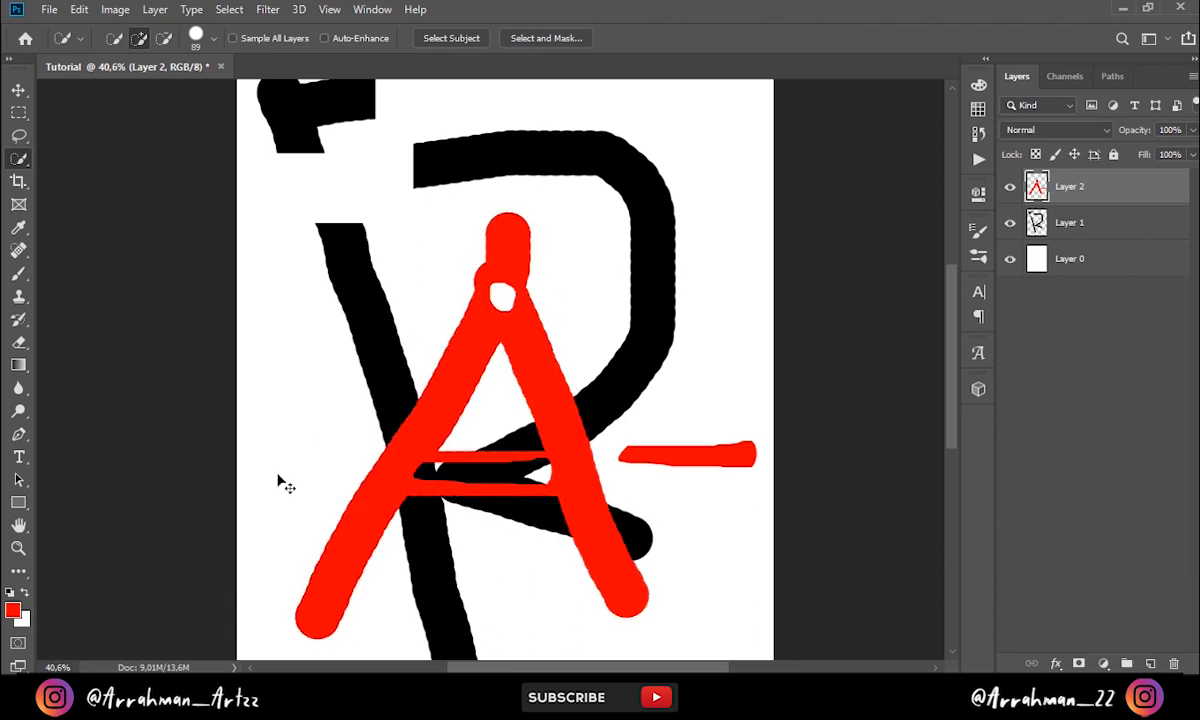
Try a Lasso outline around the red A's lower-left foot, and reselect the whole letter with the Quick Selection tool
{"action": "left_click", "coordinate": [15, 138]}
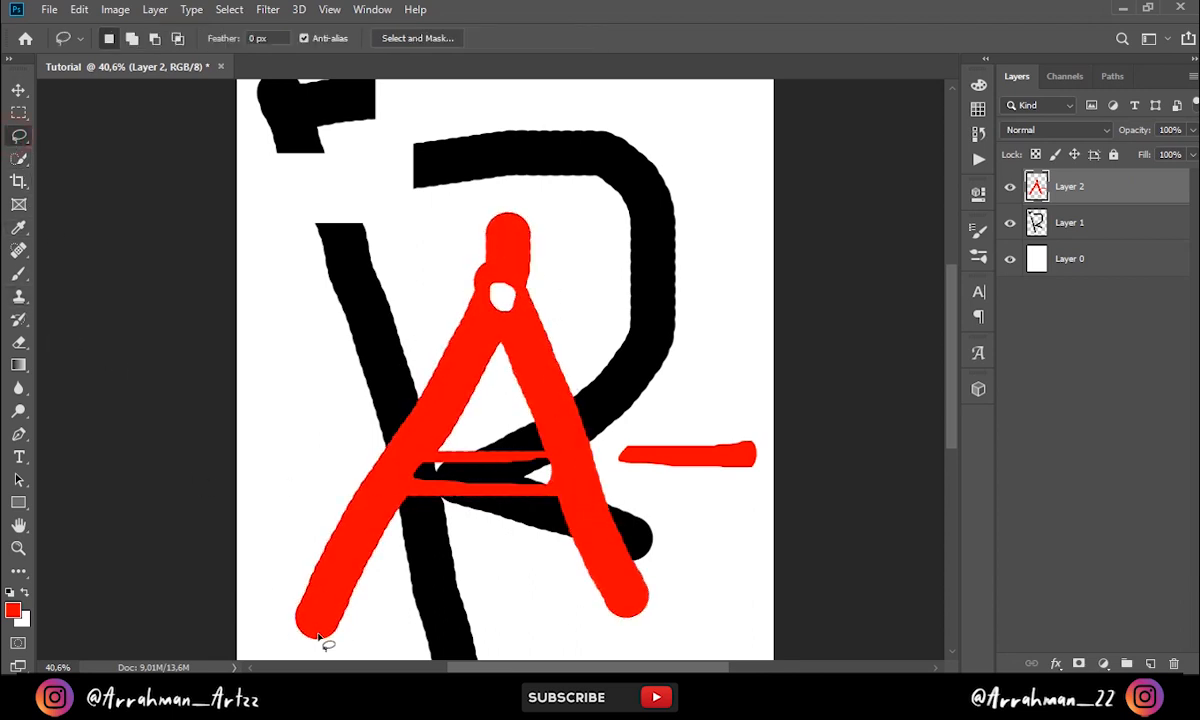
{"action": "mouse_move", "coordinate": [312, 578]}
{"action": "left_mouse_down"}
{"action": "mouse_move", "coordinate": [343, 470]}
{"action": "mouse_move", "coordinate": [284, 409]}
{"action": "mouse_move", "coordinate": [320, 354]}
{"action": "mouse_move", "coordinate": [370, 396]}
{"action": "mouse_move", "coordinate": [400, 626]}
{"action": "mouse_move", "coordinate": [308, 643]}
{"action": "left_mouse_up"}
{"action": "left_click", "coordinate": [18, 157]}
{"action": "left_click", "coordinate": [20, 160]}
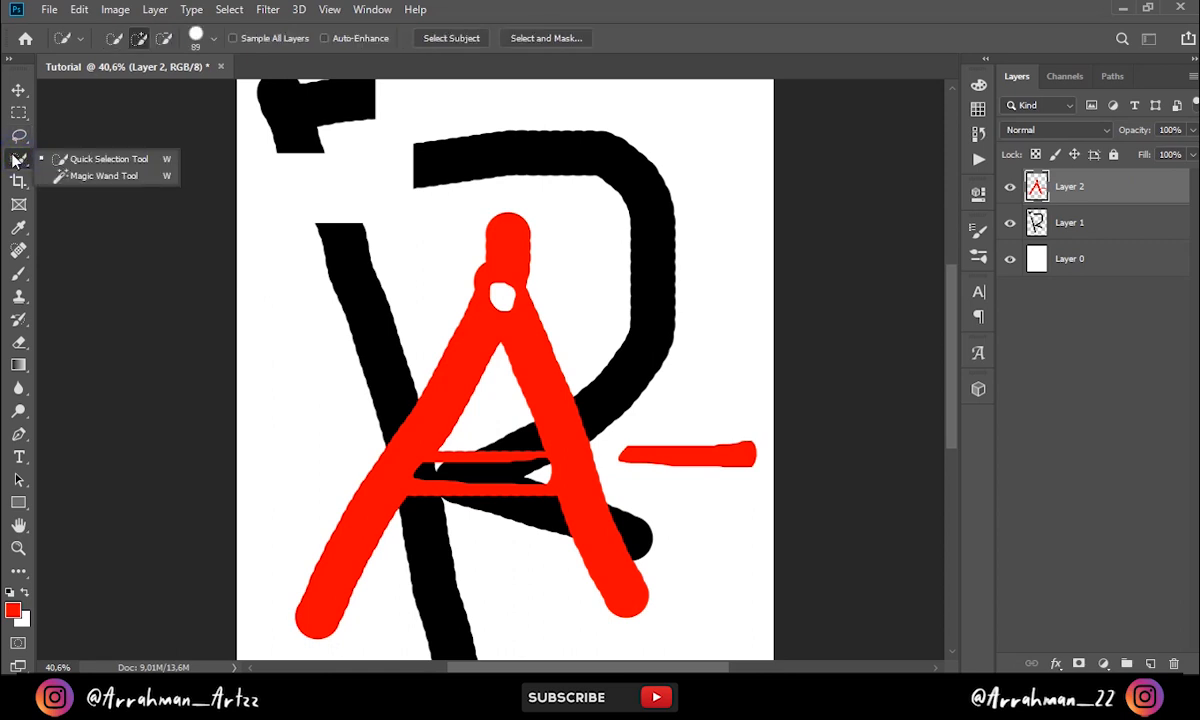
{"action": "left_click", "coordinate": [14, 156]}
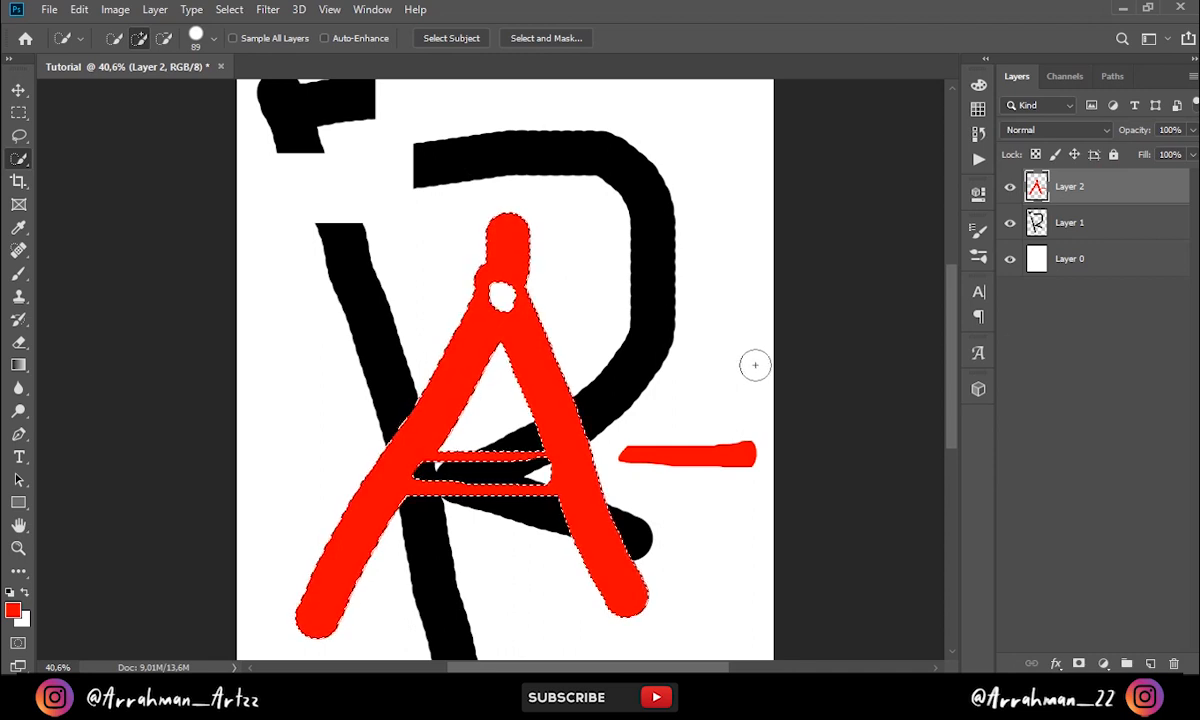
Hide the white Layer 0 briefly, show it again and make Layer 2 the active layer
{"action": "left_click", "coordinate": [1037, 260]}
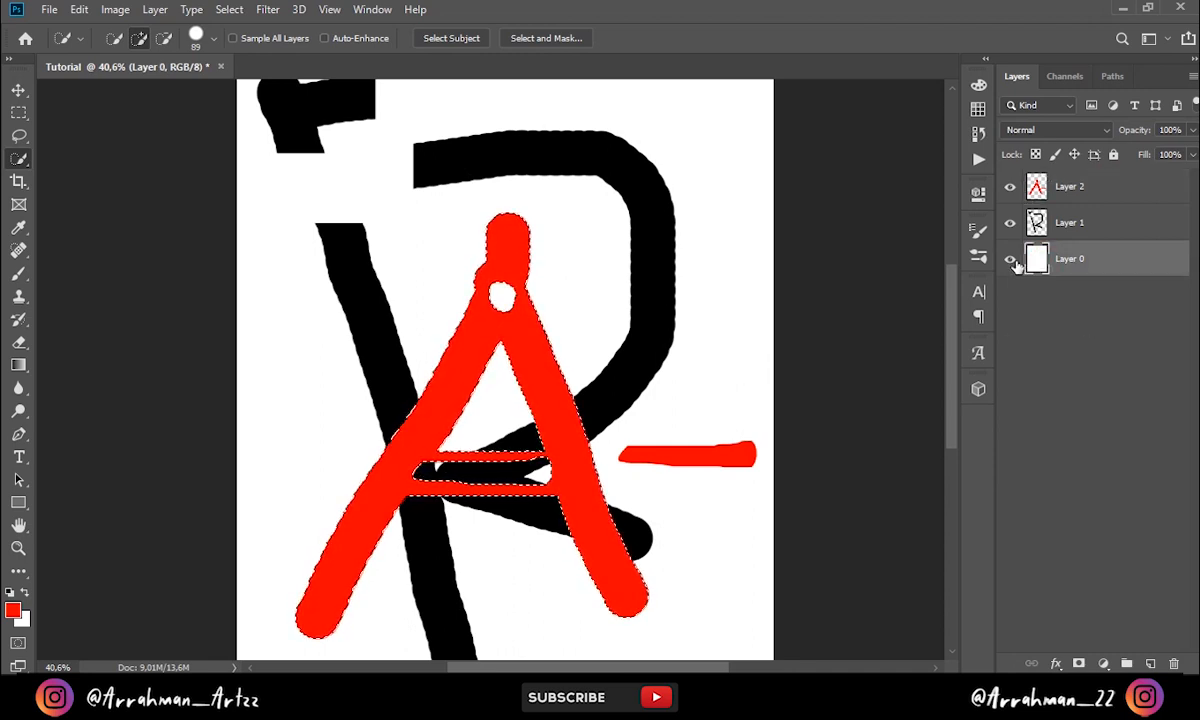
{"action": "left_click", "coordinate": [1011, 261]}
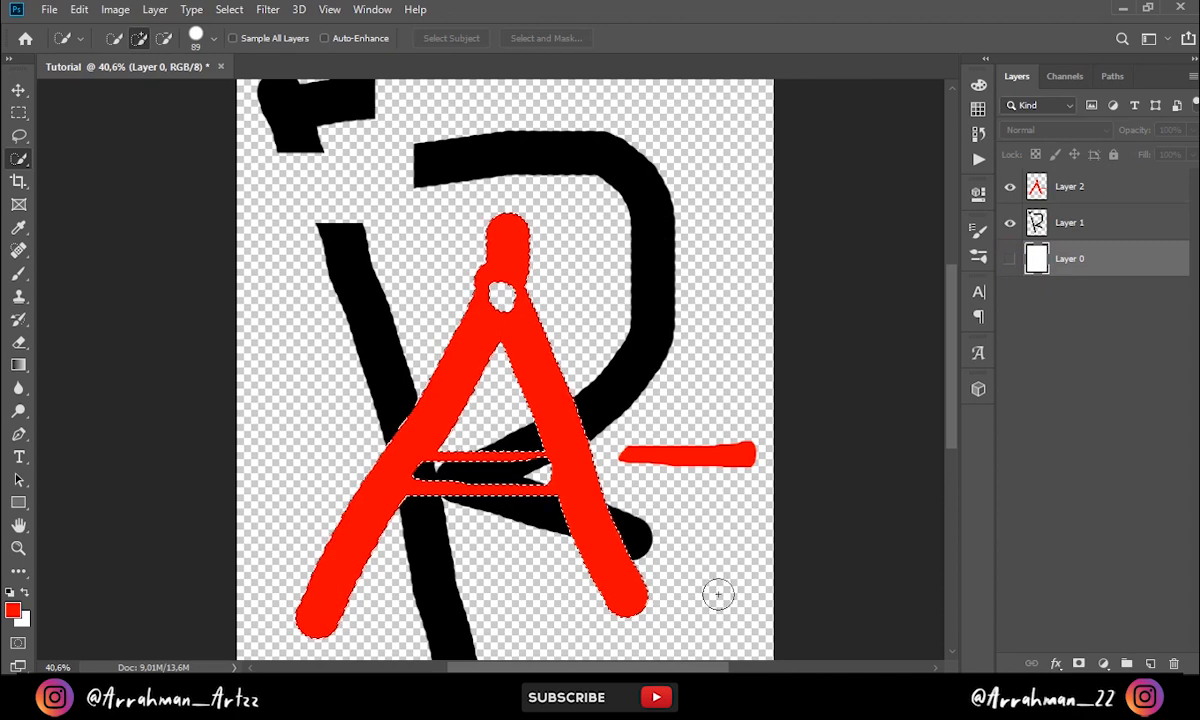
{"action": "left_click", "coordinate": [1010, 259]}
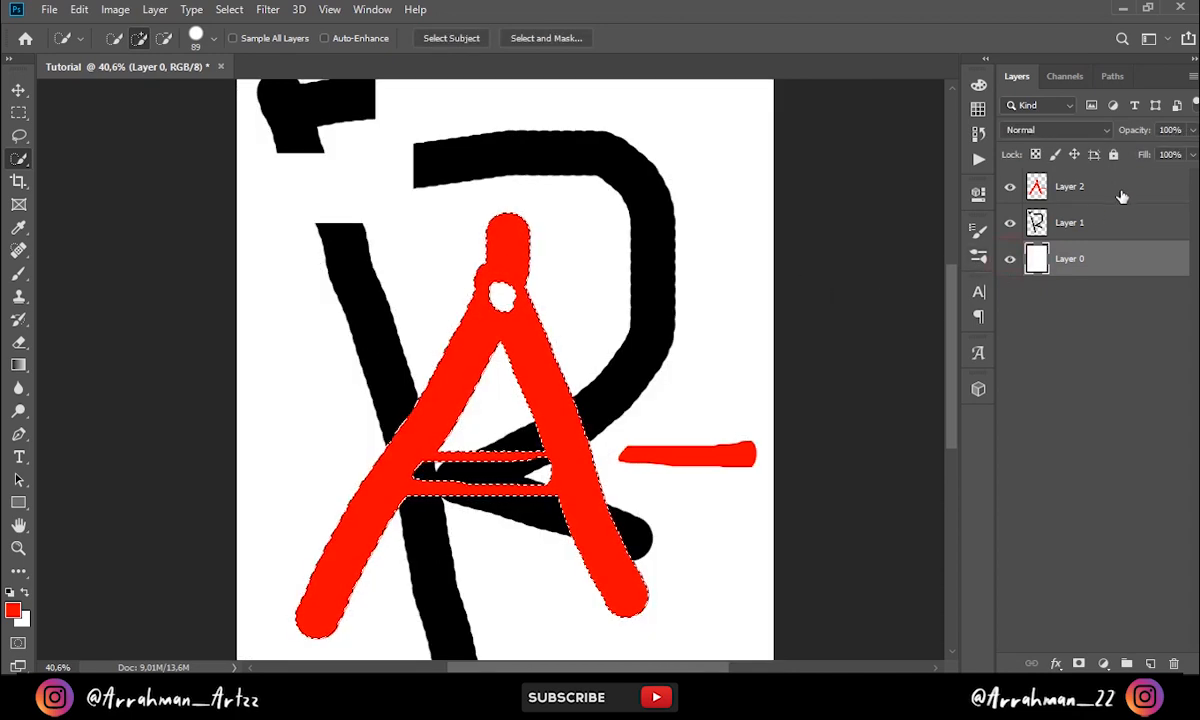
{"action": "left_click", "coordinate": [1122, 194]}
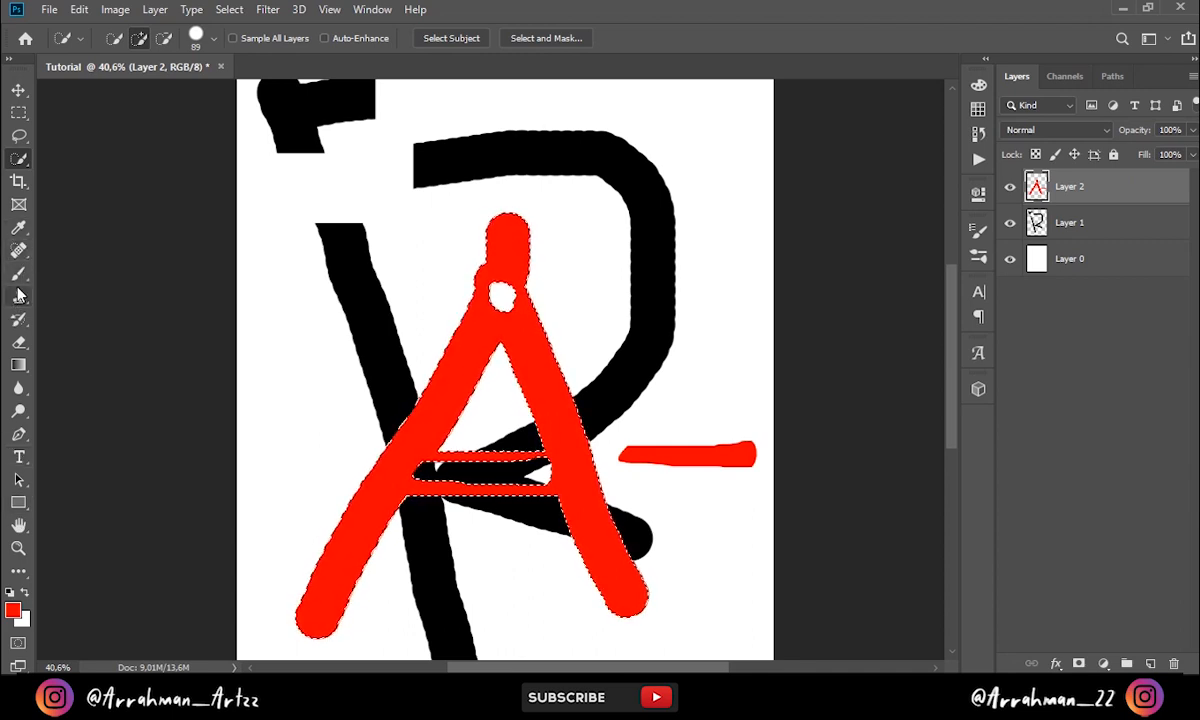
Erase most of the selected red A with the Eraser, undo the erasing and clear the selection
{"action": "left_click", "coordinate": [18, 344]}
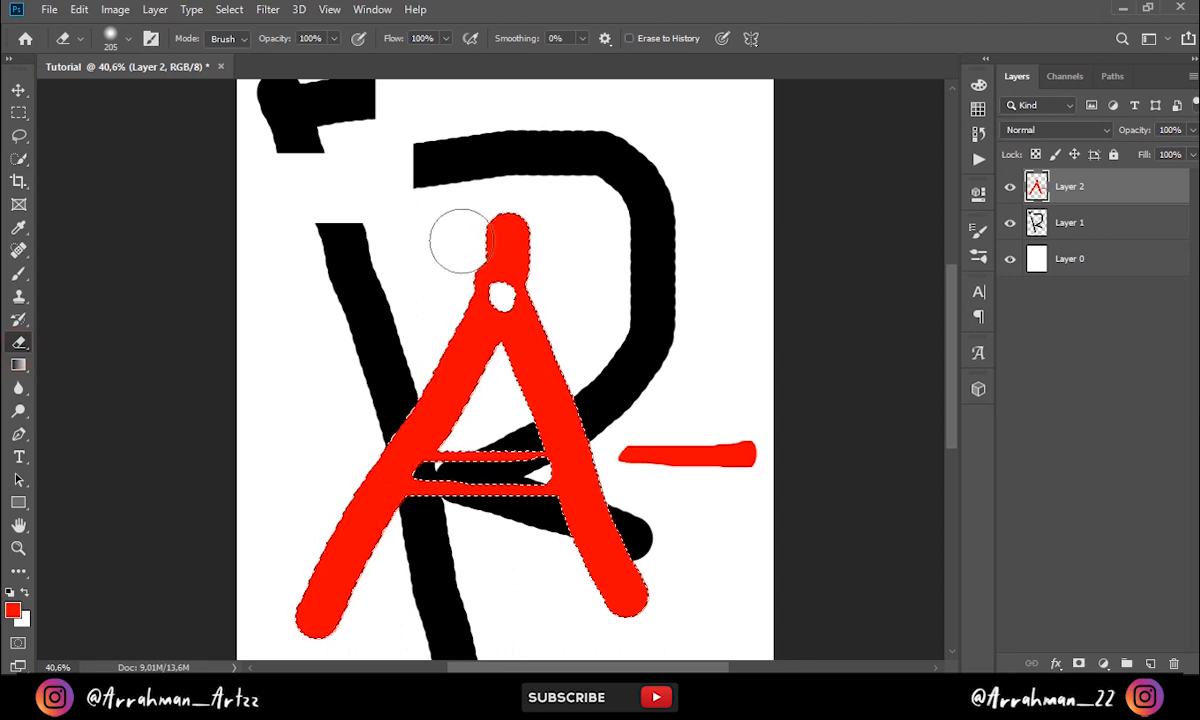
{"action": "mouse_move", "coordinate": [498, 236]}
{"action": "left_mouse_down"}
{"action": "mouse_move", "coordinate": [631, 243]}
{"action": "mouse_move", "coordinate": [436, 259]}
{"action": "mouse_move", "coordinate": [543, 282]}
{"action": "mouse_move", "coordinate": [524, 310]}
{"action": "left_mouse_up"}
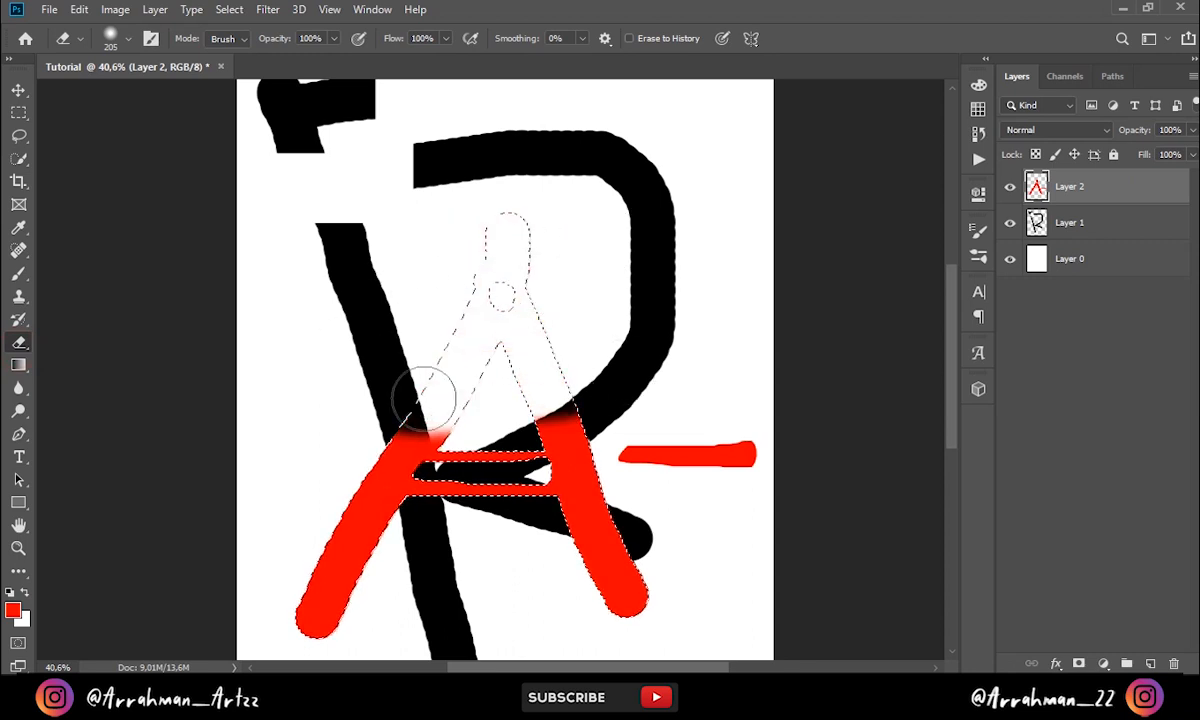
{"action": "left_click_drag", "start_coordinate": [543, 438], "coordinate": [570, 463]}
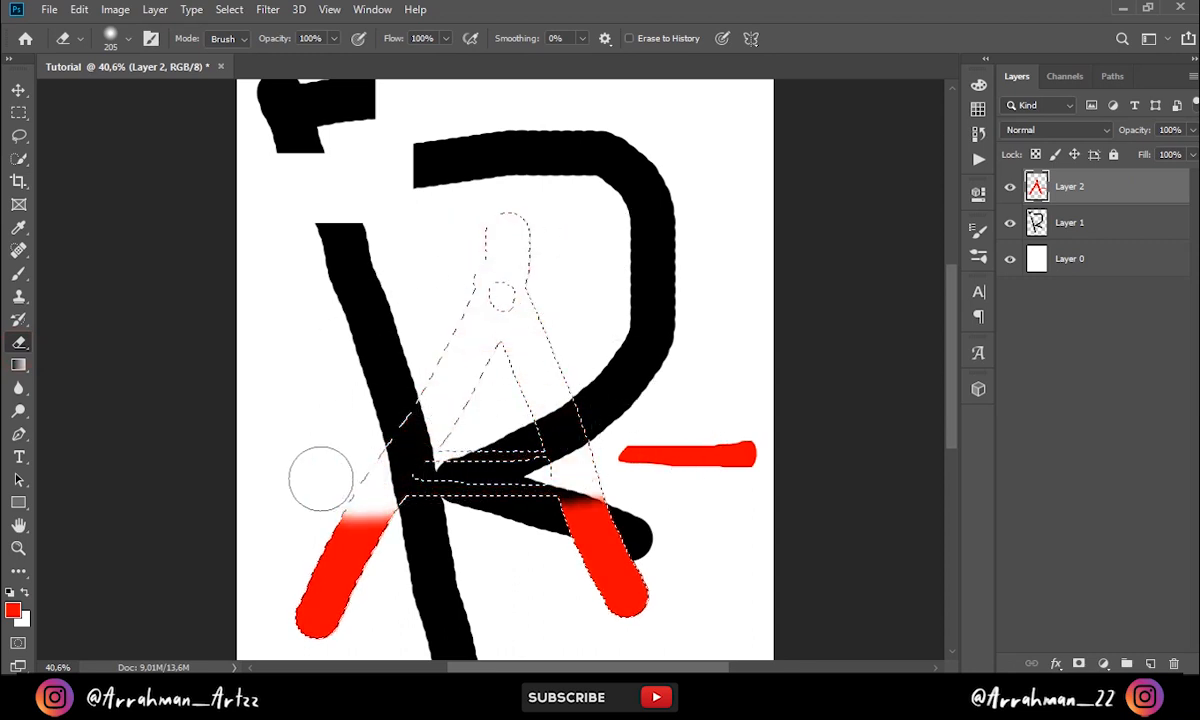
{"action": "key", "text": "ctrl+d"}
{"action": "scroll", "coordinate": [533, 439], "scroll_direction": "down", "scroll_amount": 3}
{"action": "scroll", "coordinate": [551, 510], "scroll_direction": "up", "scroll_amount": 1}
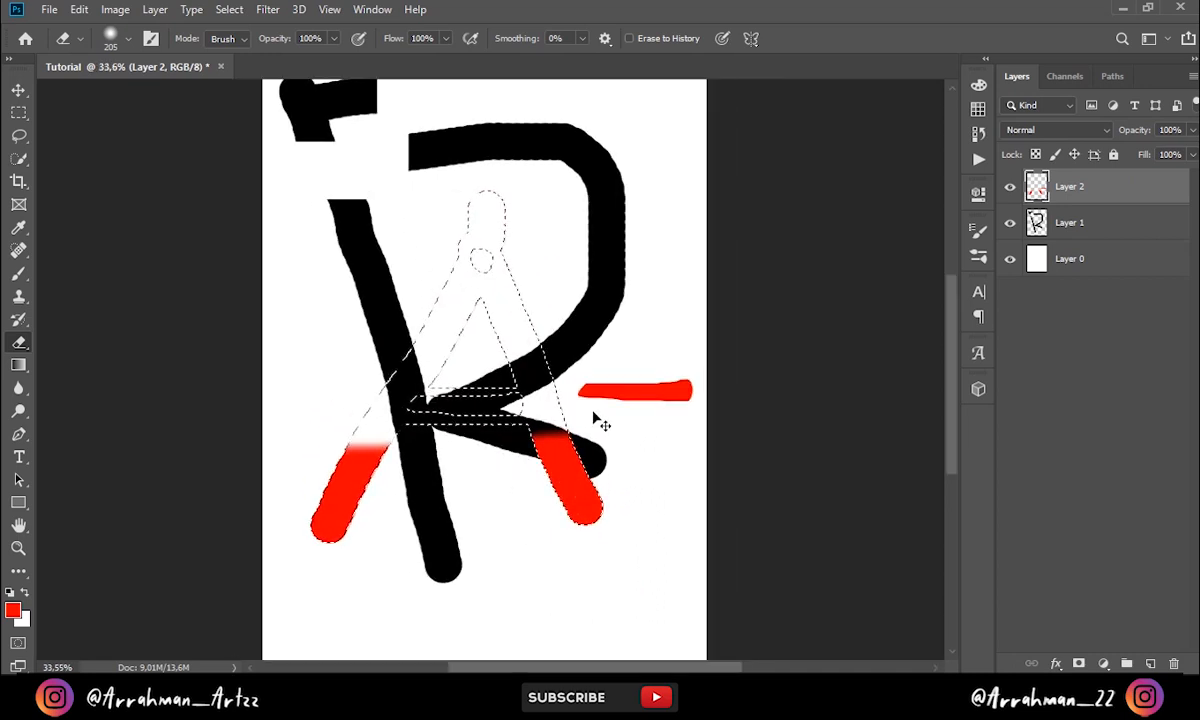
{"action": "key", "text": "alt+BackSpace"}
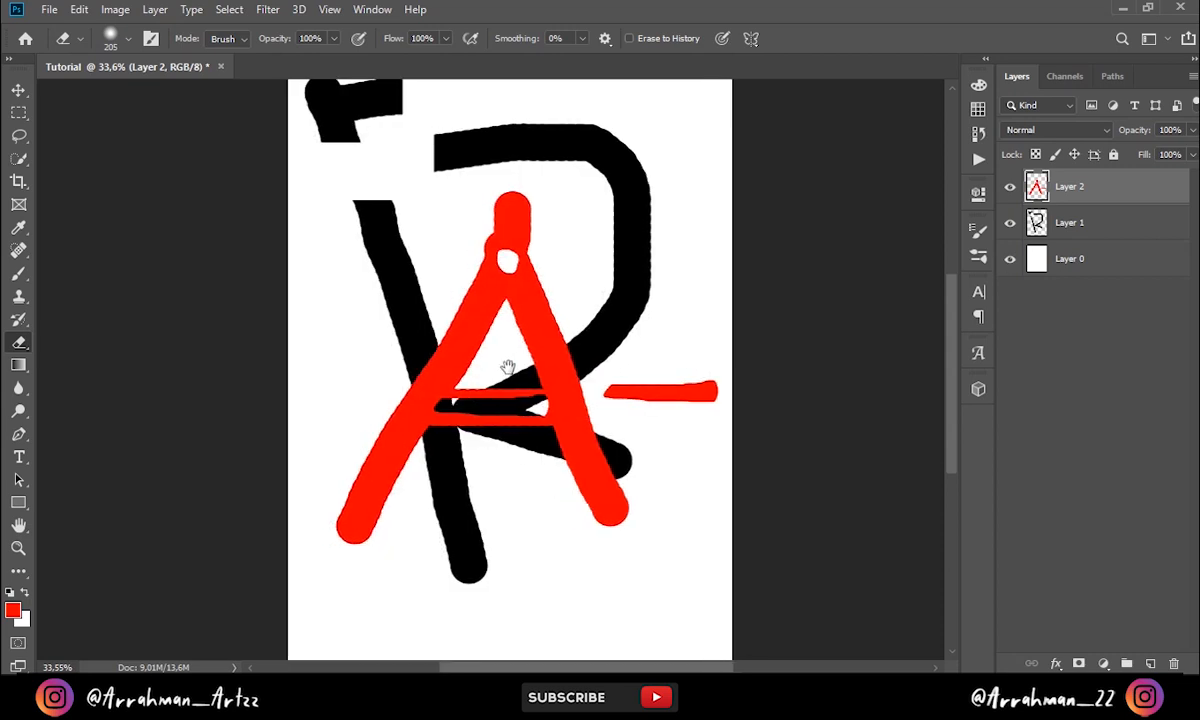
Select the detached upper-left black piece on Layer 1 with the Magic Wand tool, and clear the selection
{"action": "left_click_drag", "start_coordinate": [508, 367], "coordinate": [491, 397]}
{"action": "mouse_move", "coordinate": [591, 425]}
{"action": "left_mouse_down"}
{"action": "mouse_move", "coordinate": [593, 455]}
{"action": "mouse_move", "coordinate": [595, 415]}
{"action": "left_mouse_up"}
{"action": "left_click", "coordinate": [18, 160]}
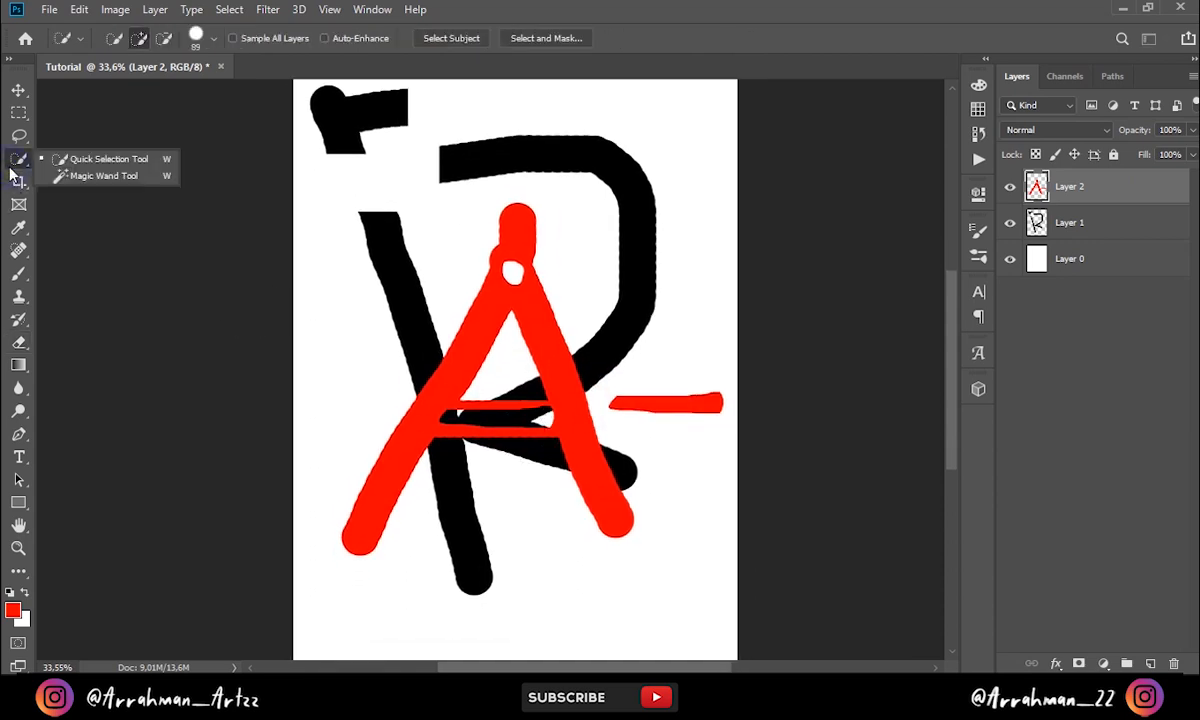
{"action": "left_click", "coordinate": [78, 160]}
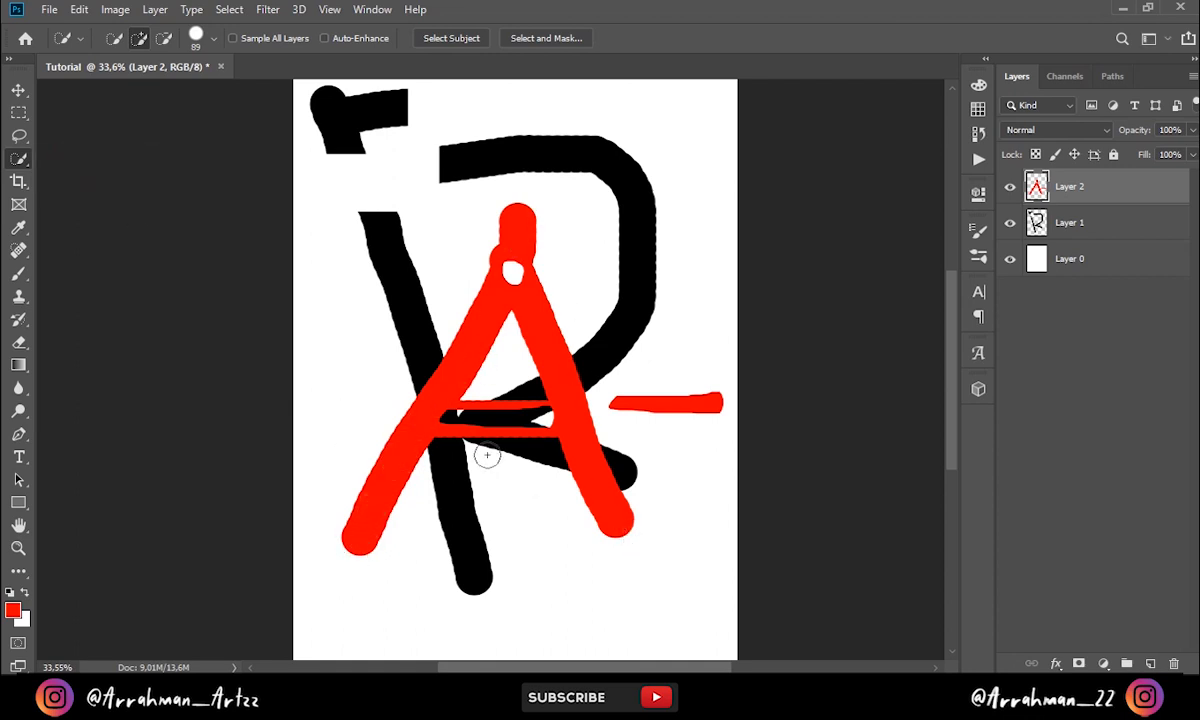
{"action": "right_click", "coordinate": [18, 158]}
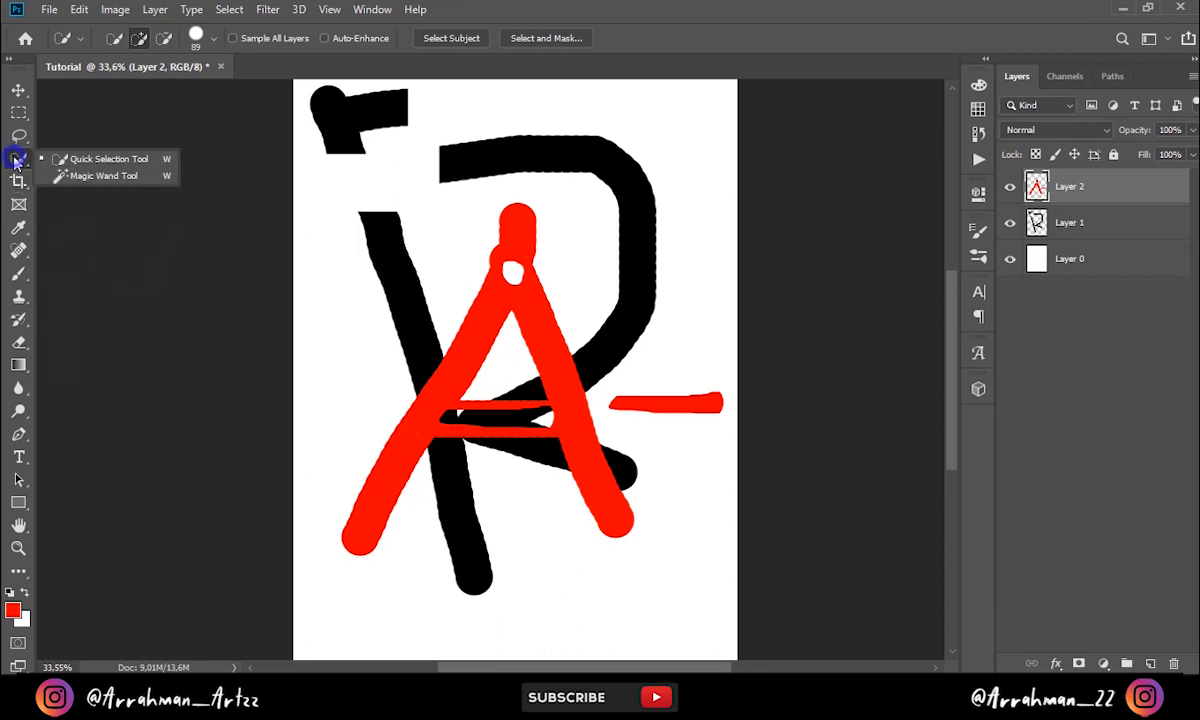
{"action": "left_click", "coordinate": [88, 176]}
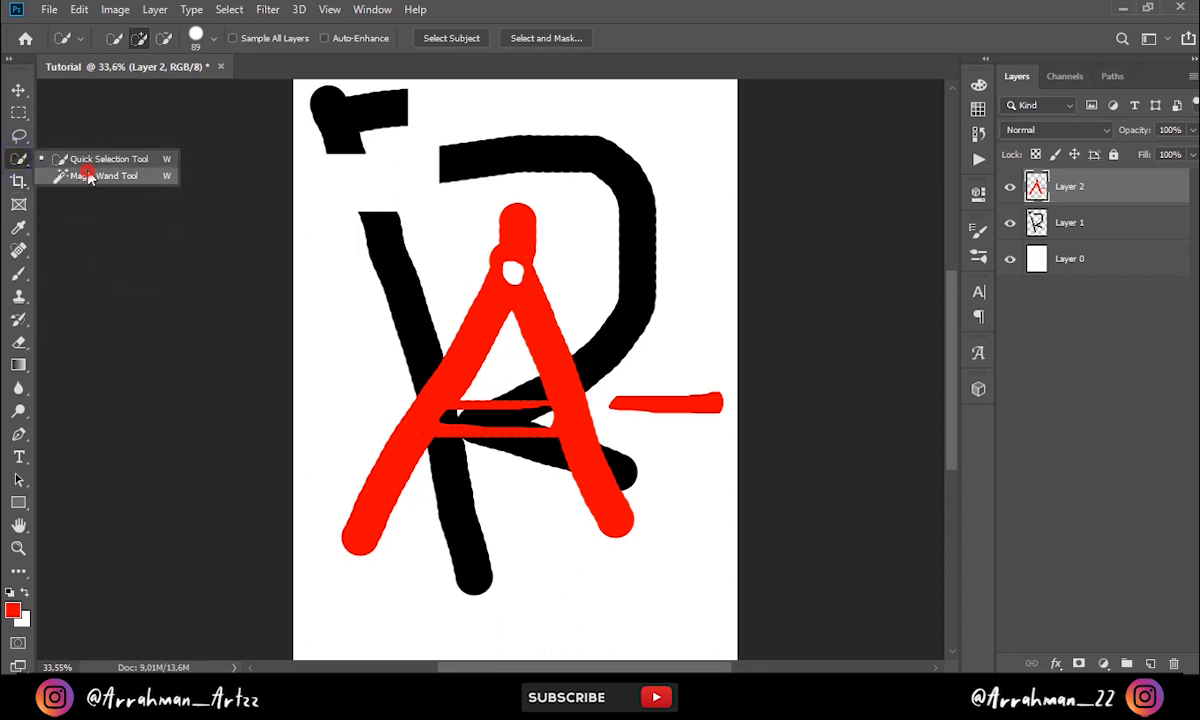
{"action": "left_click", "coordinate": [1074, 232]}
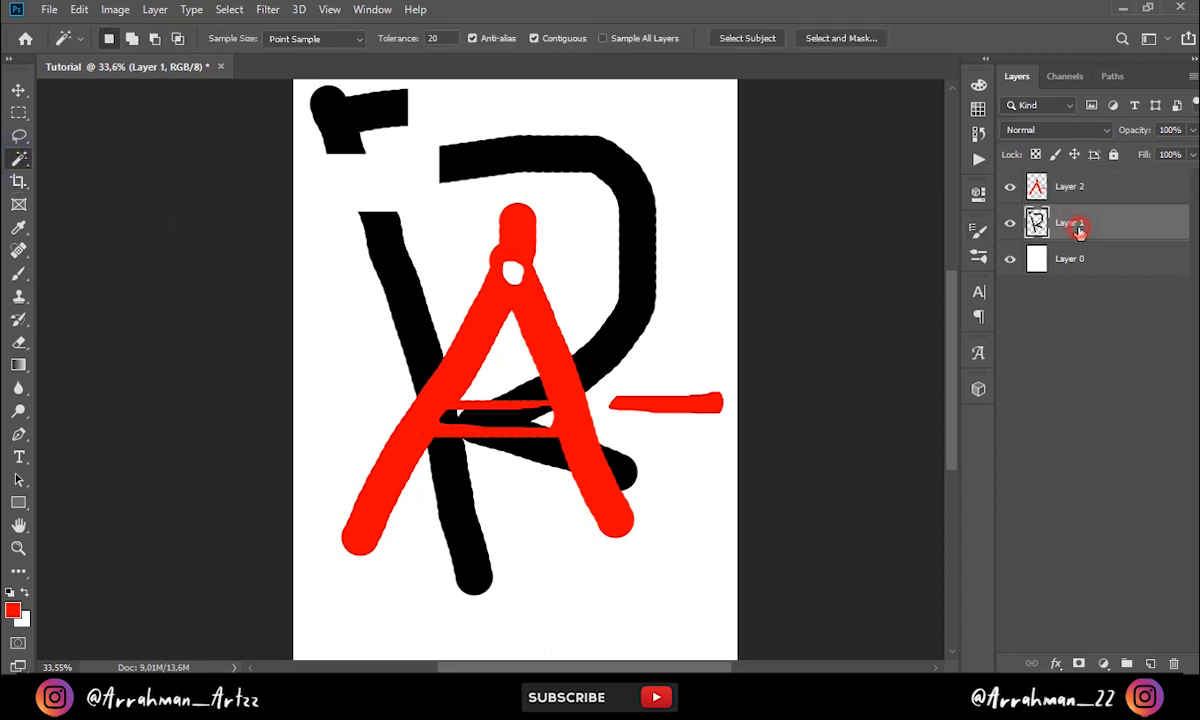
{"action": "left_click", "coordinate": [346, 117]}
{"action": "key", "text": "ctrl+d"}
Crop the canvas to its left half with the Crop tool and undo the crop
{"action": "left_click", "coordinate": [18, 183]}
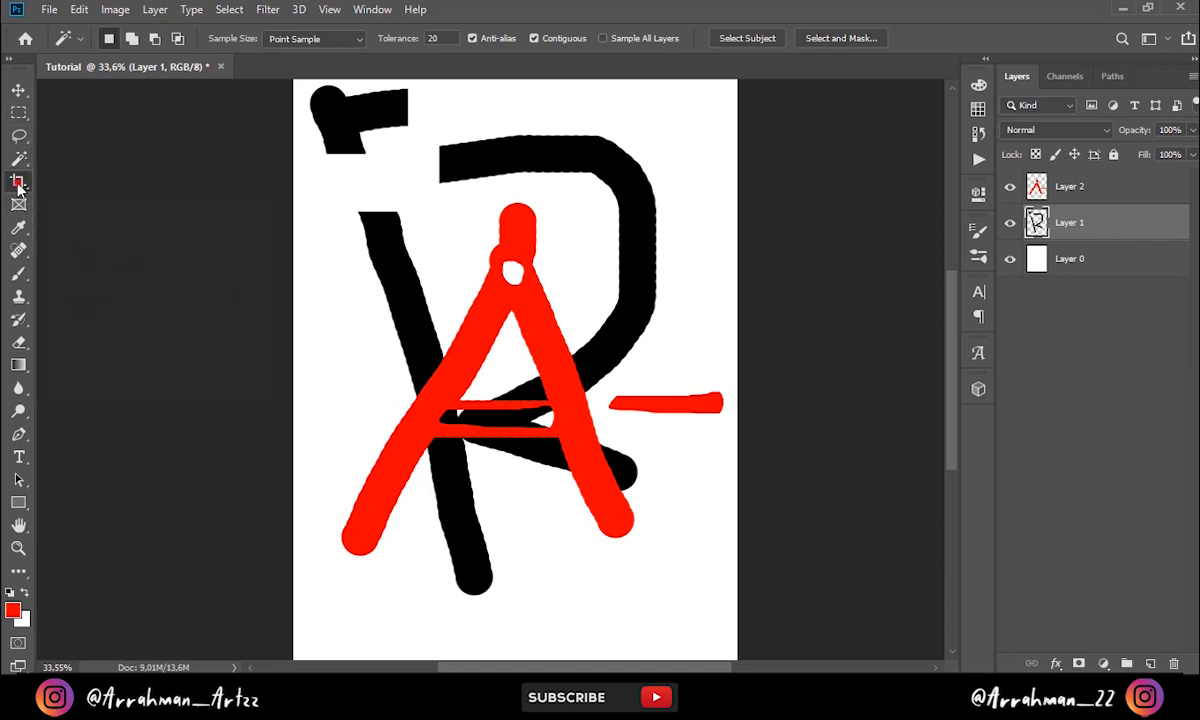
{"action": "left_click_drag", "start_coordinate": [692, 370], "coordinate": [593, 363]}
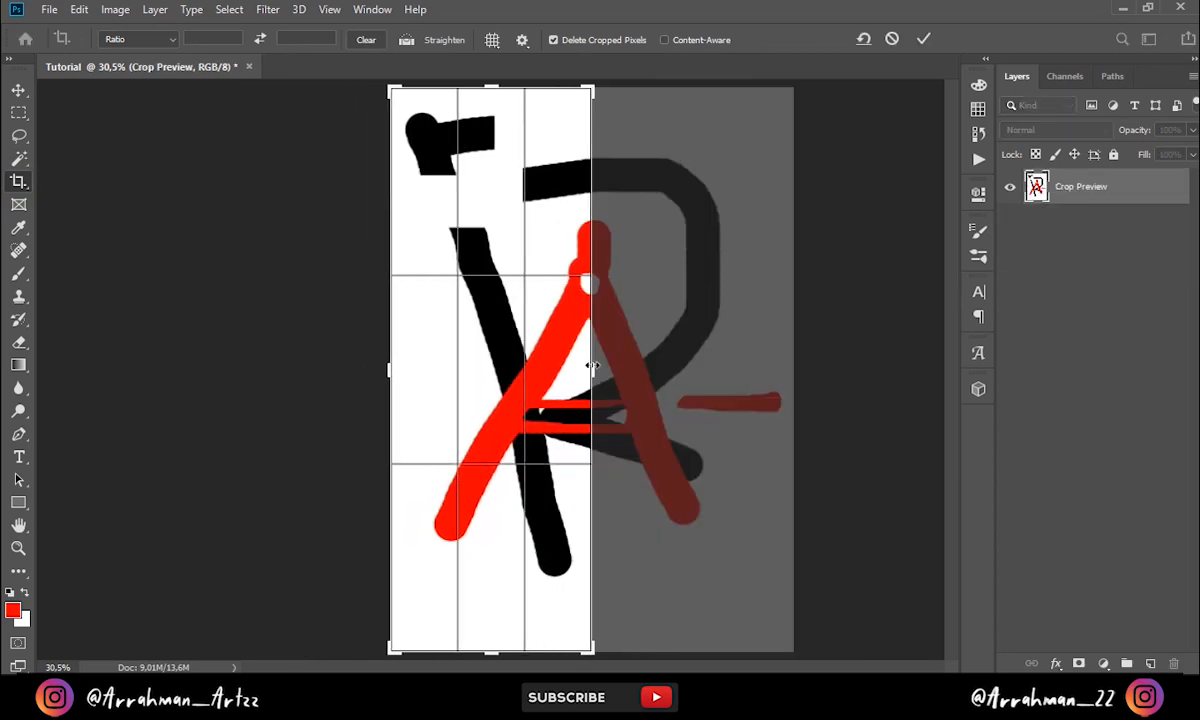
{"action": "left_click", "coordinate": [921, 39]}
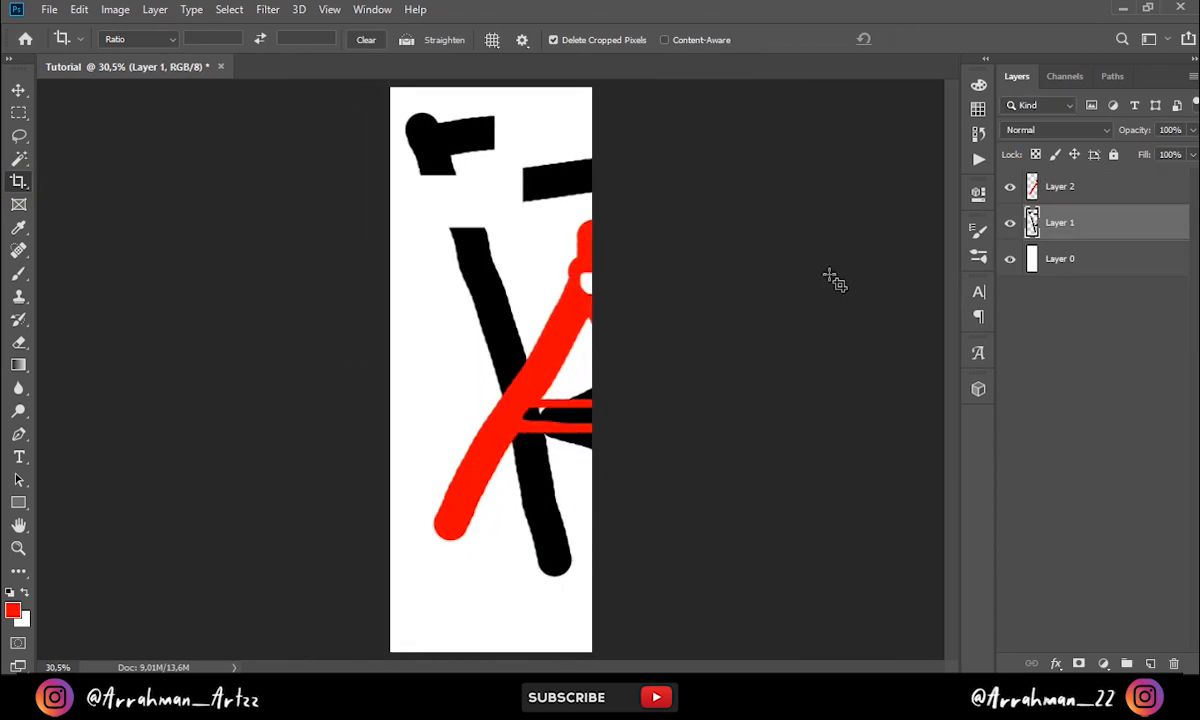
{"action": "key", "text": "ctrl+z"}
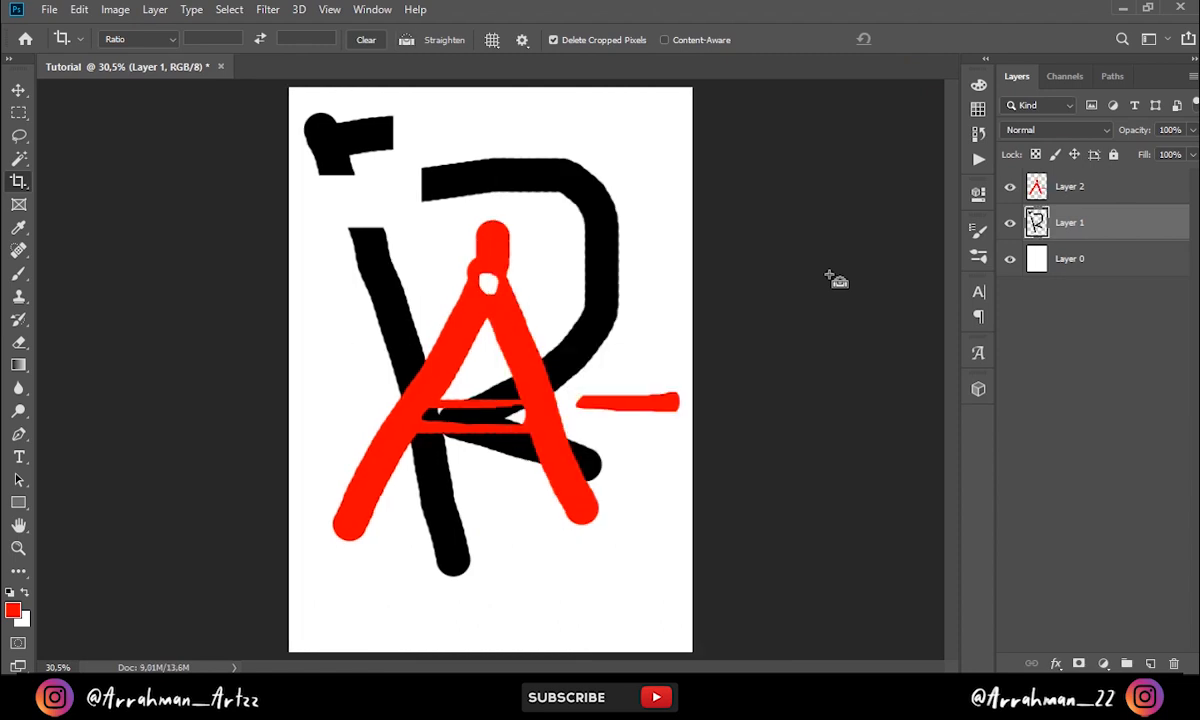
Examine the Crop tool's aspect ratio presets and ratio fields, keep the full canvas, and view the Frame tool's options
{"action": "left_click", "coordinate": [505, 297]}
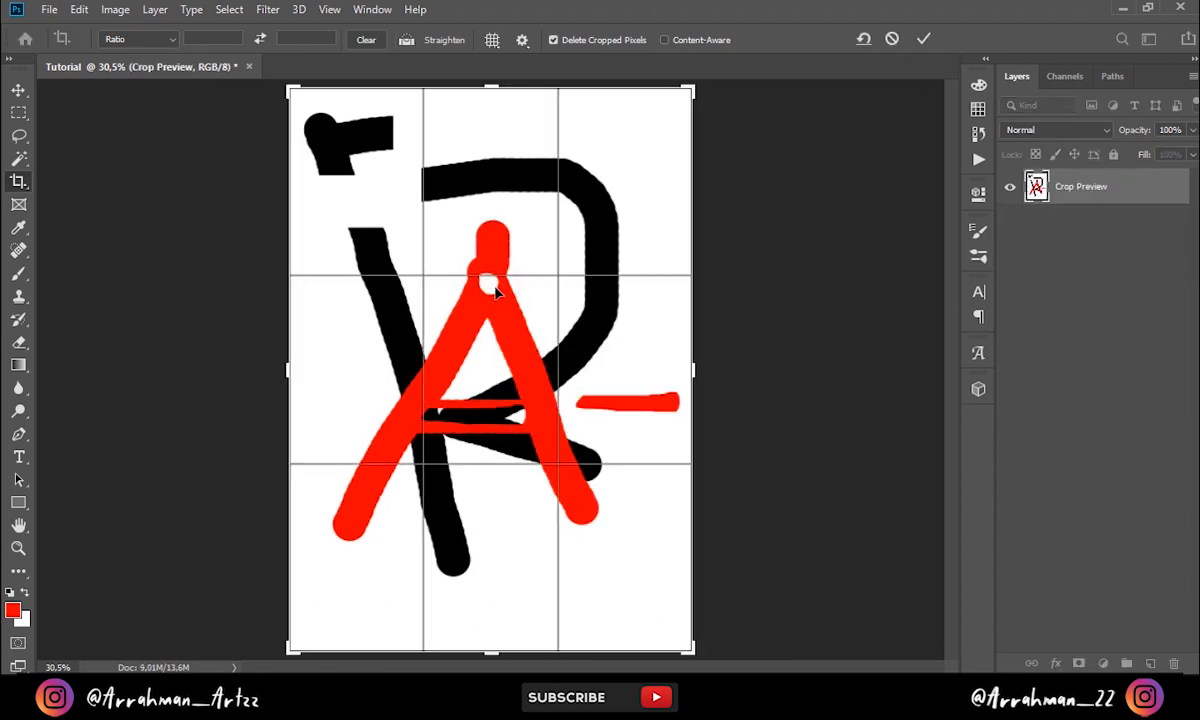
{"action": "left_click", "coordinate": [141, 45]}
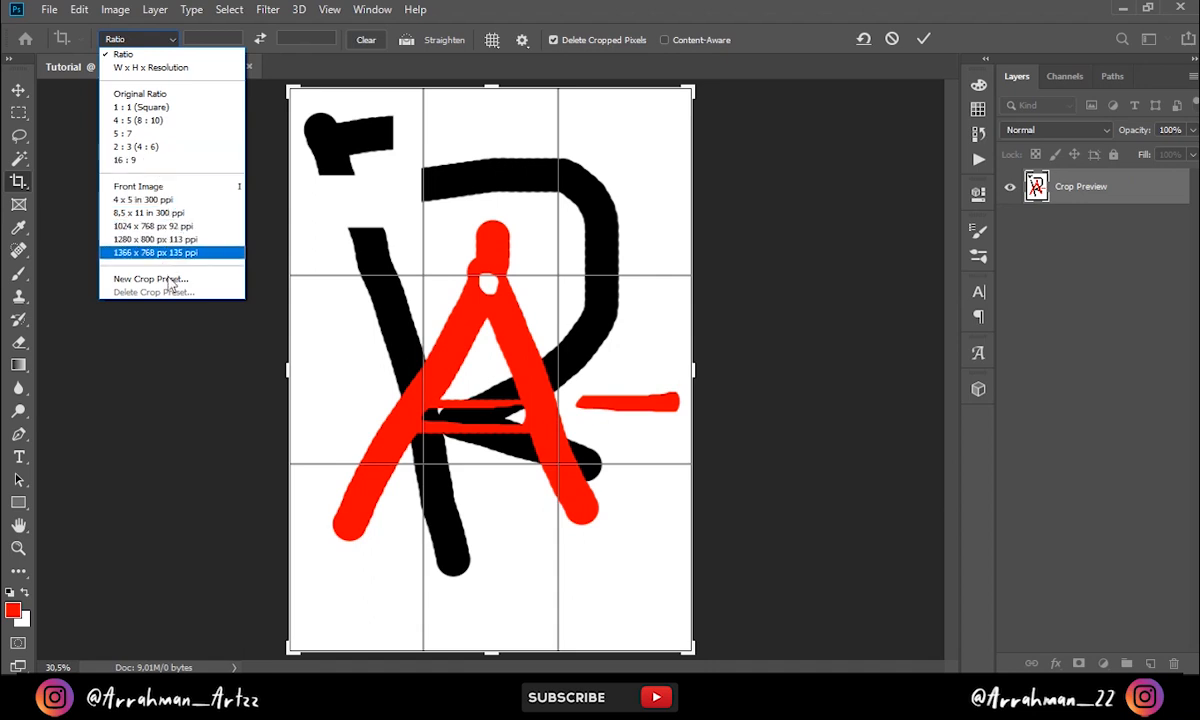
{"action": "left_click", "coordinate": [515, 10]}
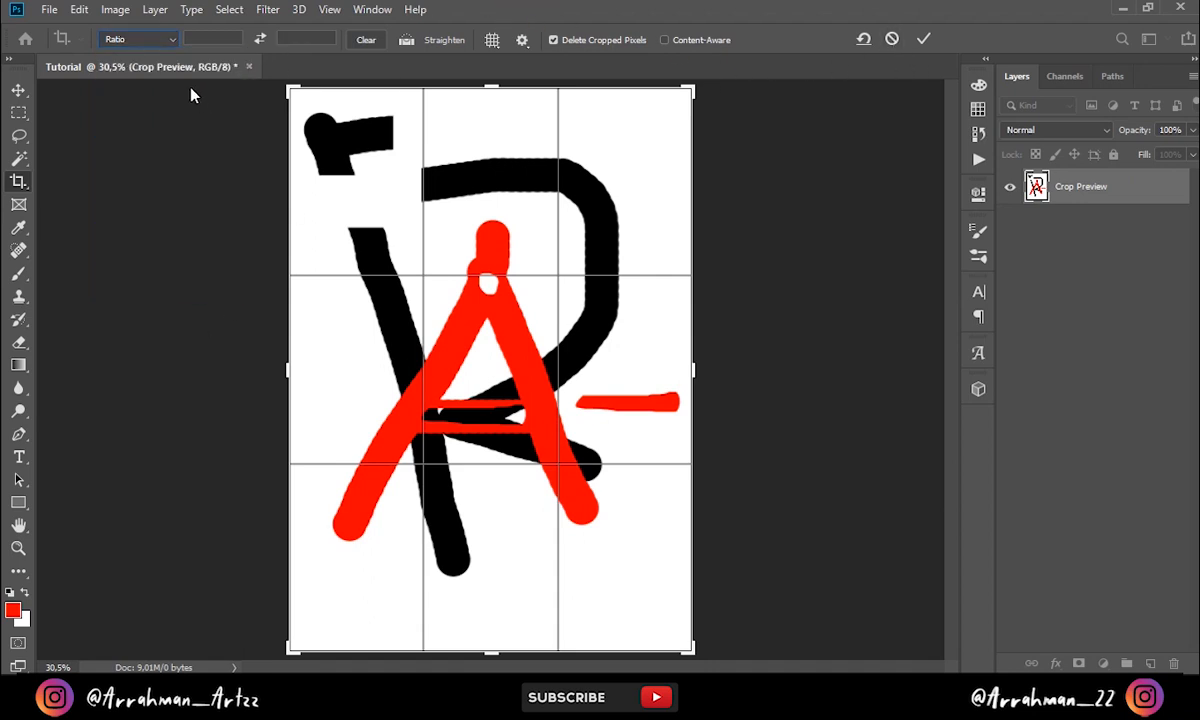
{"action": "left_click", "coordinate": [199, 40]}
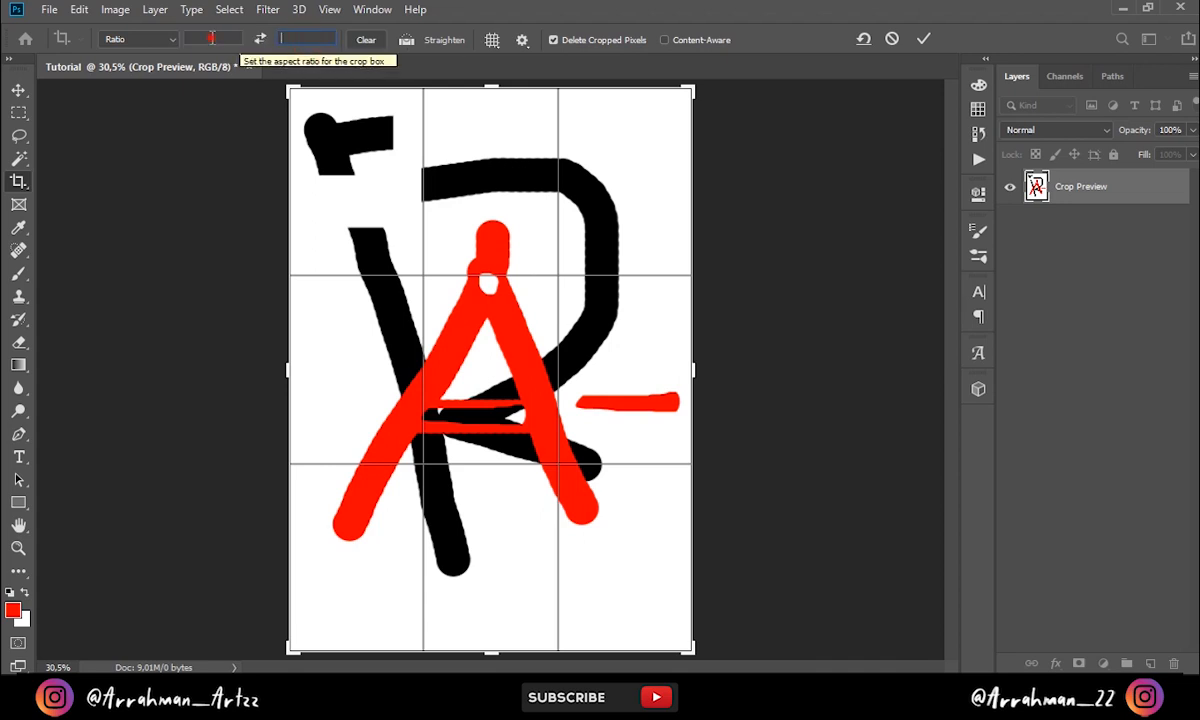
{"action": "left_click", "coordinate": [290, 38]}
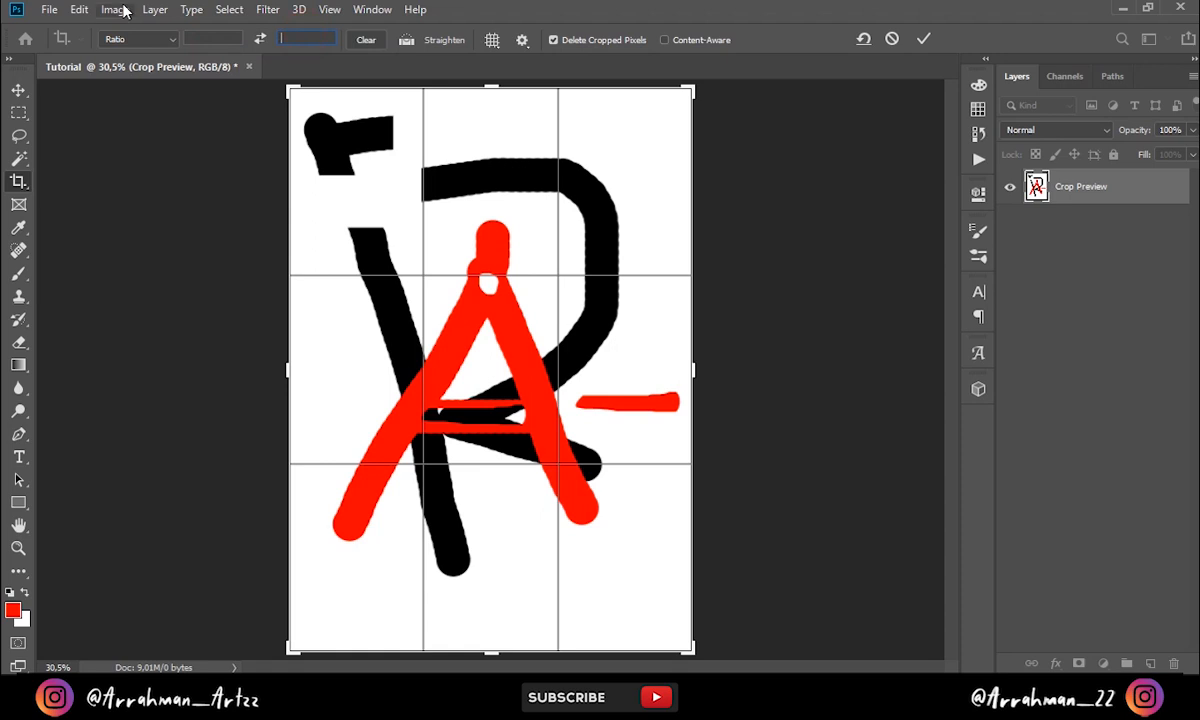
{"action": "left_click", "coordinate": [923, 38]}
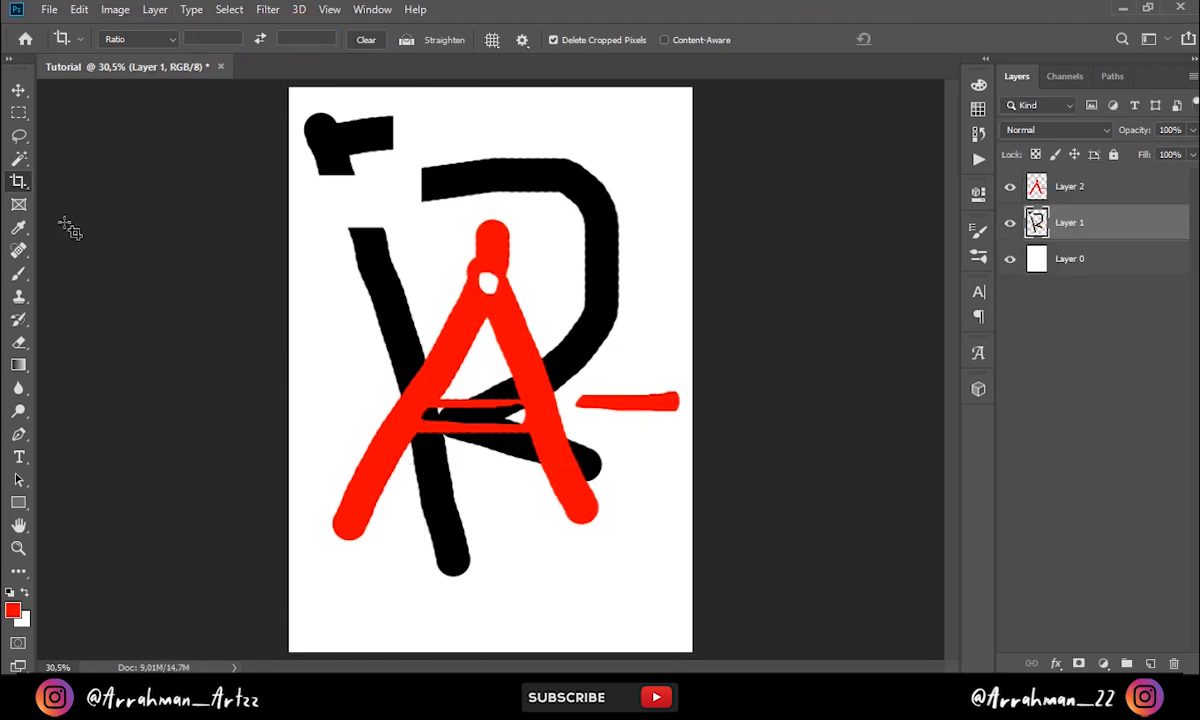
{"action": "left_click", "coordinate": [18, 206]}
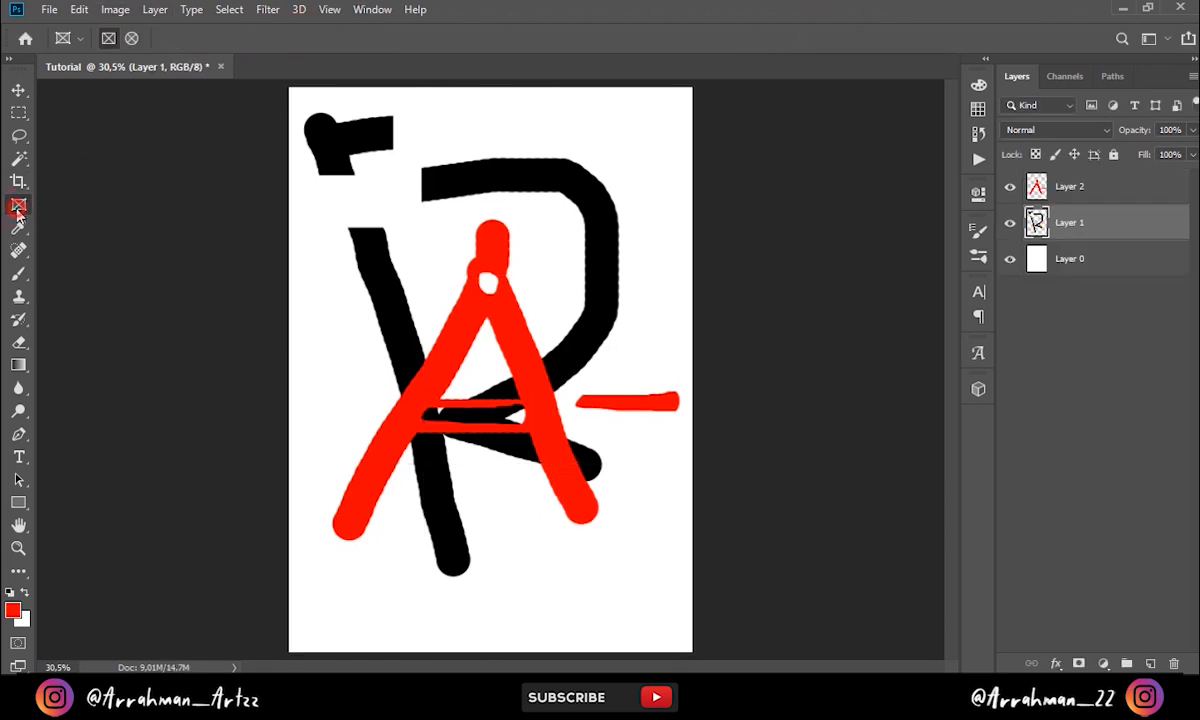
Add a white layer mask to Layer 1, the black R
{"action": "left_click", "coordinate": [18, 90]}
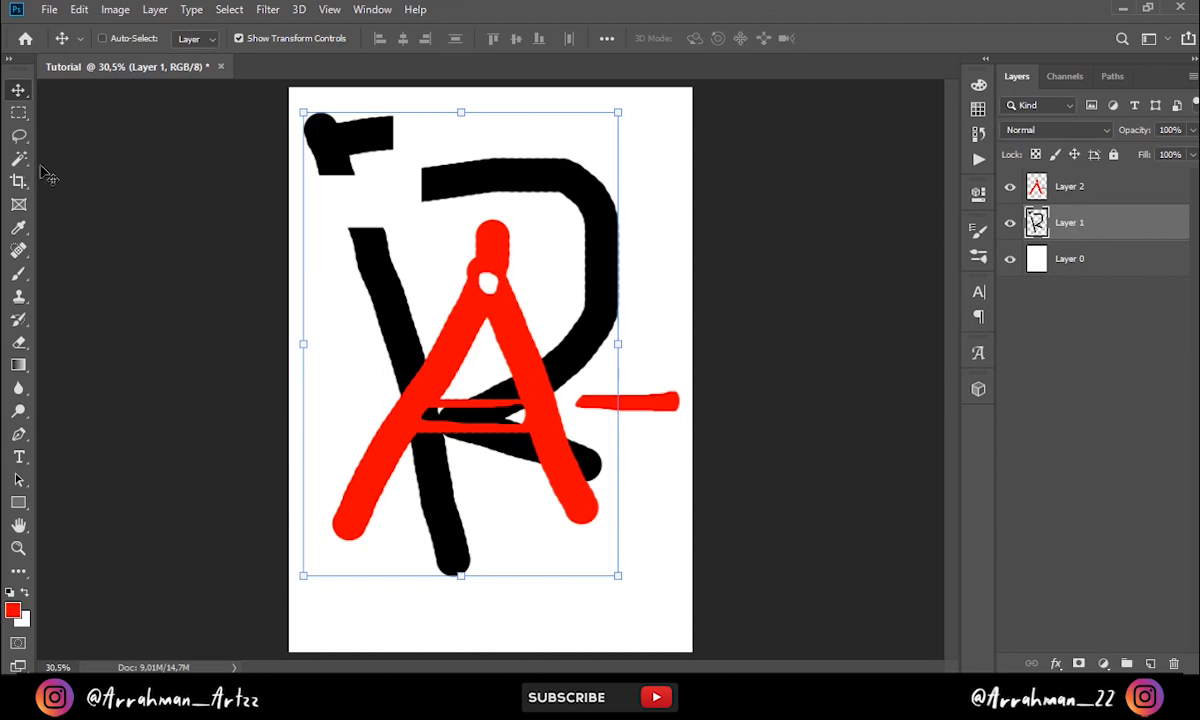
{"action": "left_click", "coordinate": [1062, 190]}
{"action": "left_click", "coordinate": [1064, 224]}
{"action": "left_click", "coordinate": [1100, 226]}
{"action": "left_click", "coordinate": [1078, 662]}
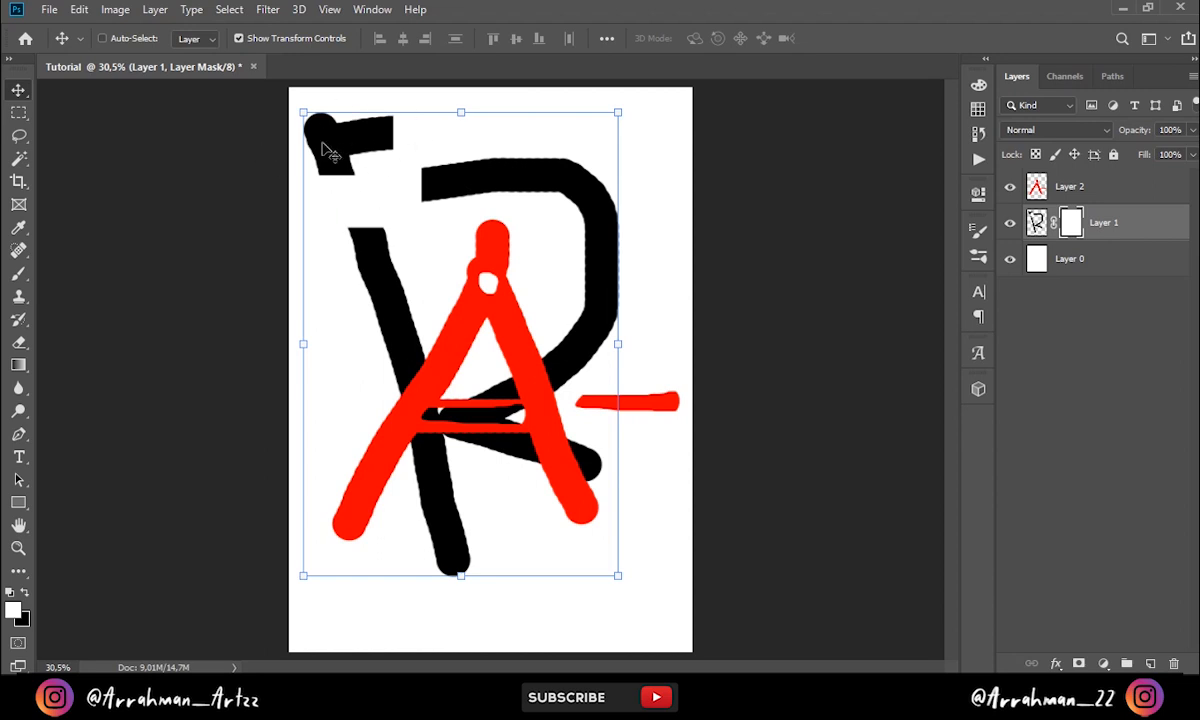
Erase over the detached upper-left black piece on Layer 1's mask with the Eraser, and undo the erasing
{"action": "left_click", "coordinate": [20, 344]}
{"action": "mouse_move", "coordinate": [307, 177]}
{"action": "left_mouse_down"}
{"action": "mouse_move", "coordinate": [350, 158]}
{"action": "mouse_move", "coordinate": [300, 117]}
{"action": "mouse_move", "coordinate": [345, 106]}
{"action": "mouse_move", "coordinate": [338, 155]}
{"action": "left_mouse_up"}
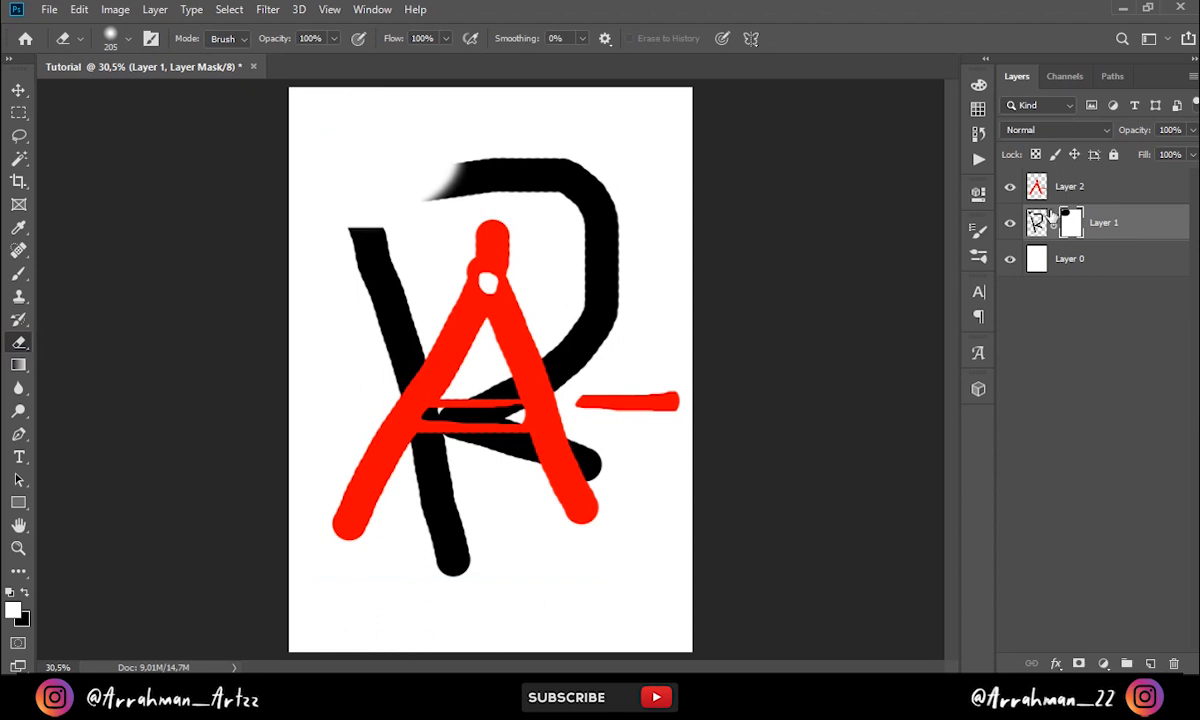
{"action": "left_click_drag", "start_coordinate": [407, 105], "coordinate": [316, 155]}
{"action": "key", "text": "ctrl+z"}
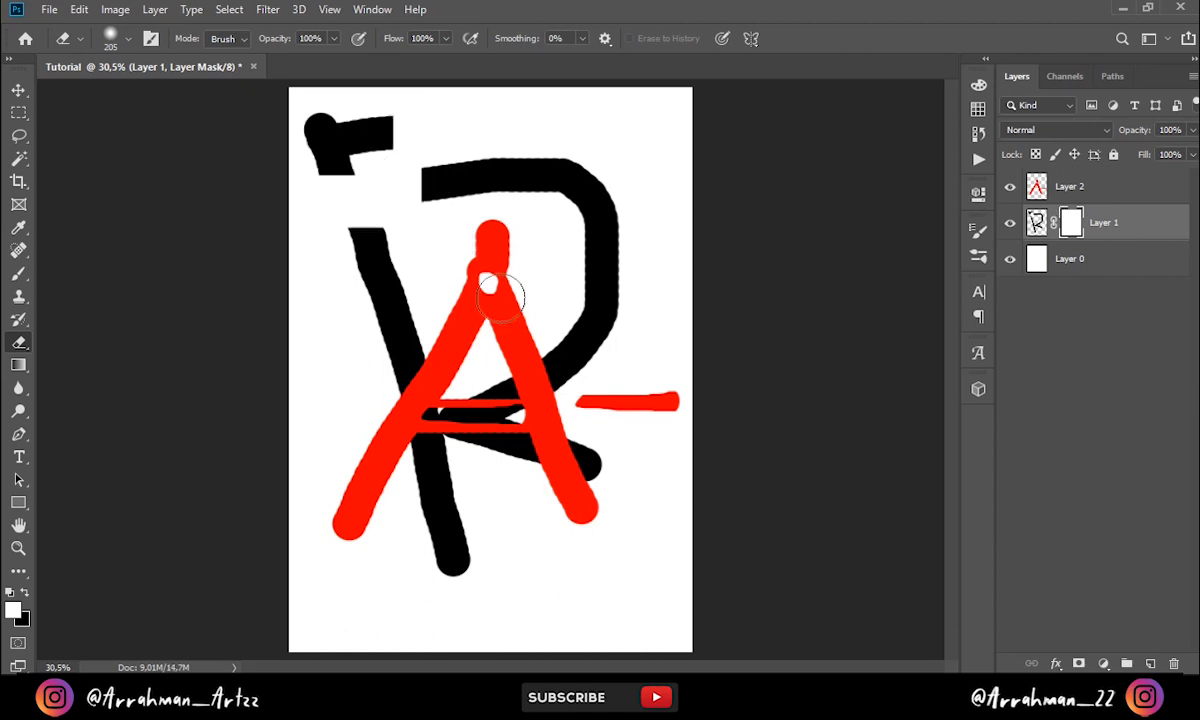
Brush on Layer 1's mask with white, and with black over the detached upper-left piece to hide it
{"action": "key", "text": "b"}
{"action": "left_click_drag", "start_coordinate": [425, 190], "coordinate": [443, 204]}
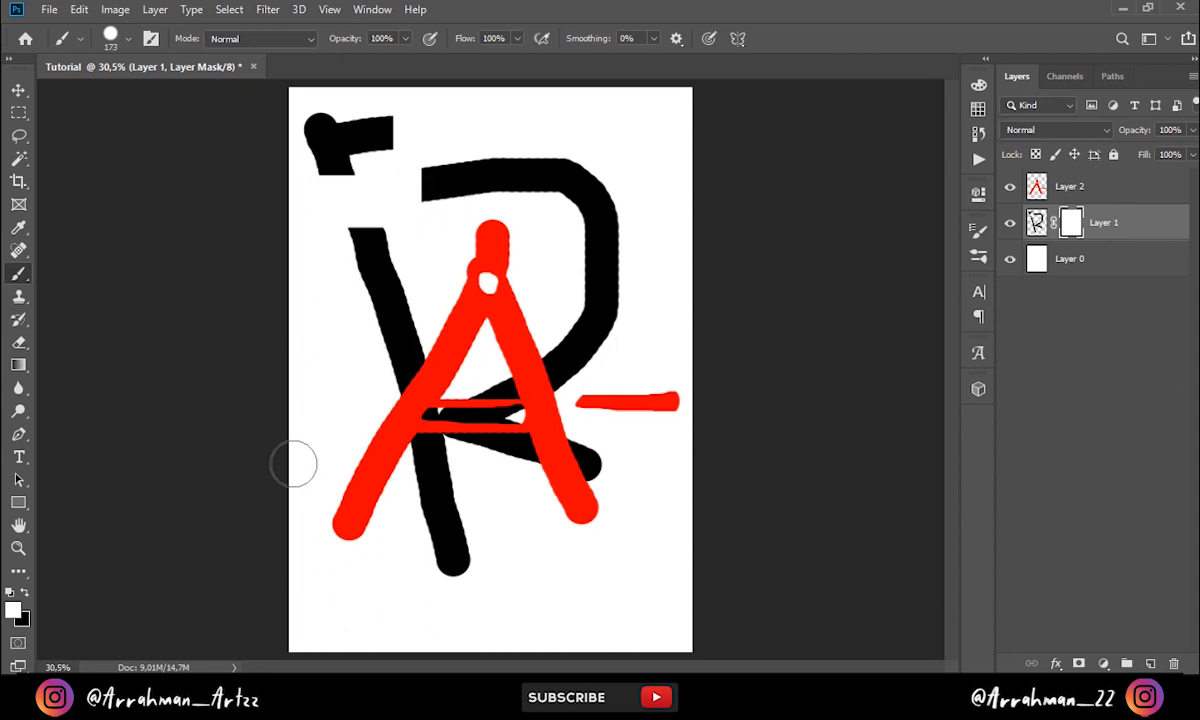
{"action": "left_click", "coordinate": [24, 593]}
{"action": "mouse_move", "coordinate": [348, 120]}
{"action": "left_mouse_down"}
{"action": "mouse_move", "coordinate": [394, 122]}
{"action": "mouse_move", "coordinate": [319, 131]}
{"action": "mouse_move", "coordinate": [315, 178]}
{"action": "mouse_move", "coordinate": [368, 142]}
{"action": "mouse_move", "coordinate": [356, 159]}
{"action": "mouse_move", "coordinate": [553, 161]}
{"action": "mouse_move", "coordinate": [271, 178]}
{"action": "mouse_move", "coordinate": [367, 177]}
{"action": "left_mouse_up"}
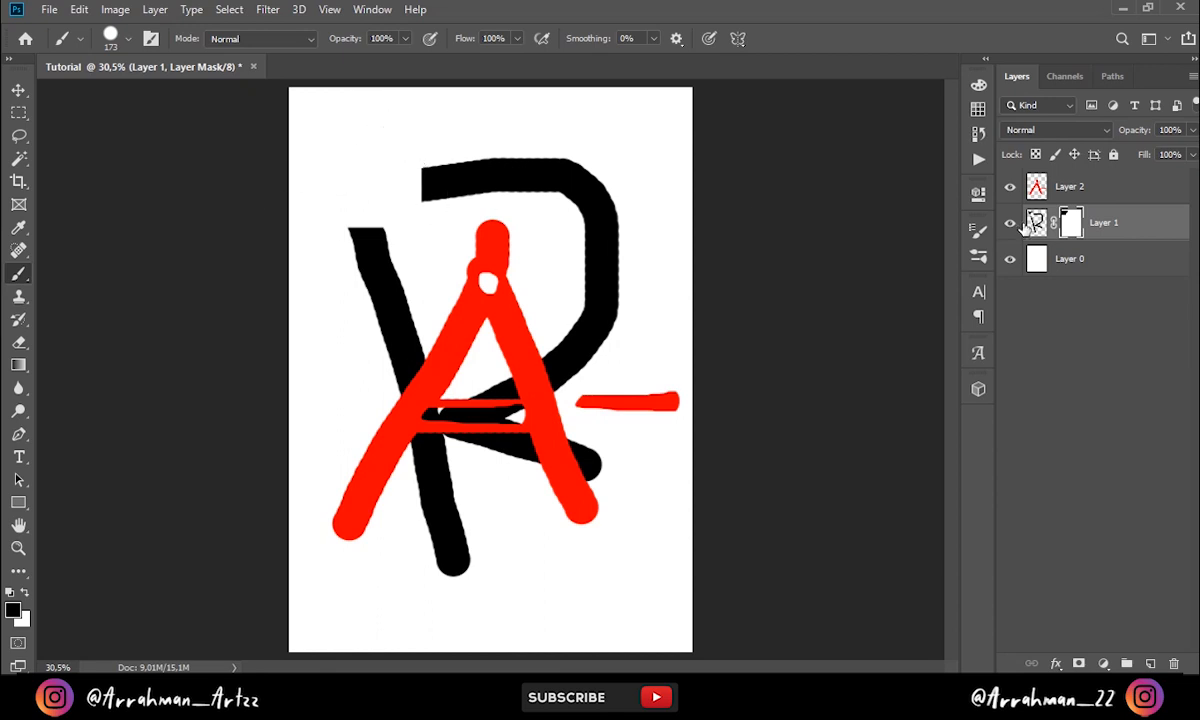
Add five empty layers above Layer 1 and delete all of them again
{"action": "left_click", "coordinate": [1150, 663]}
{"action": "left_click", "coordinate": [1150, 663]}
{"action": "left_click", "coordinate": [1150, 663]}
{"action": "left_click", "coordinate": [1150, 663]}
{"action": "left_click", "coordinate": [1150, 663]}
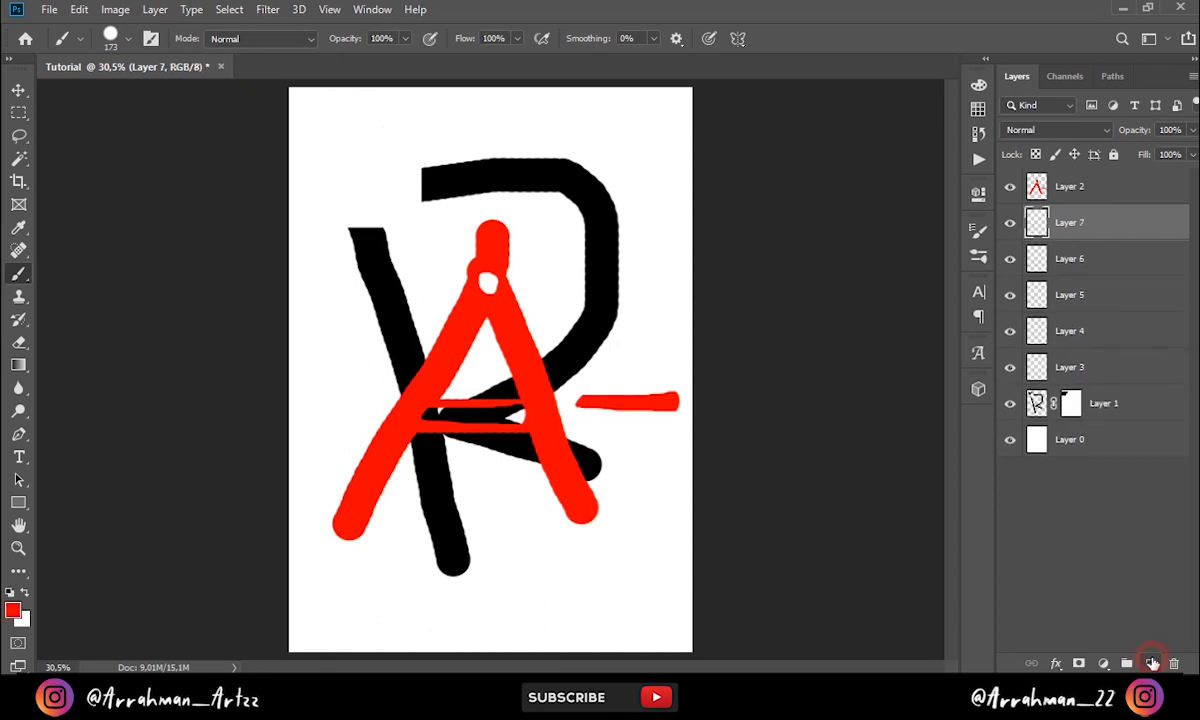
{"action": "key", "text": "Delete"}
{"action": "key", "text": "Delete"}
{"action": "key", "text": "Delete"}
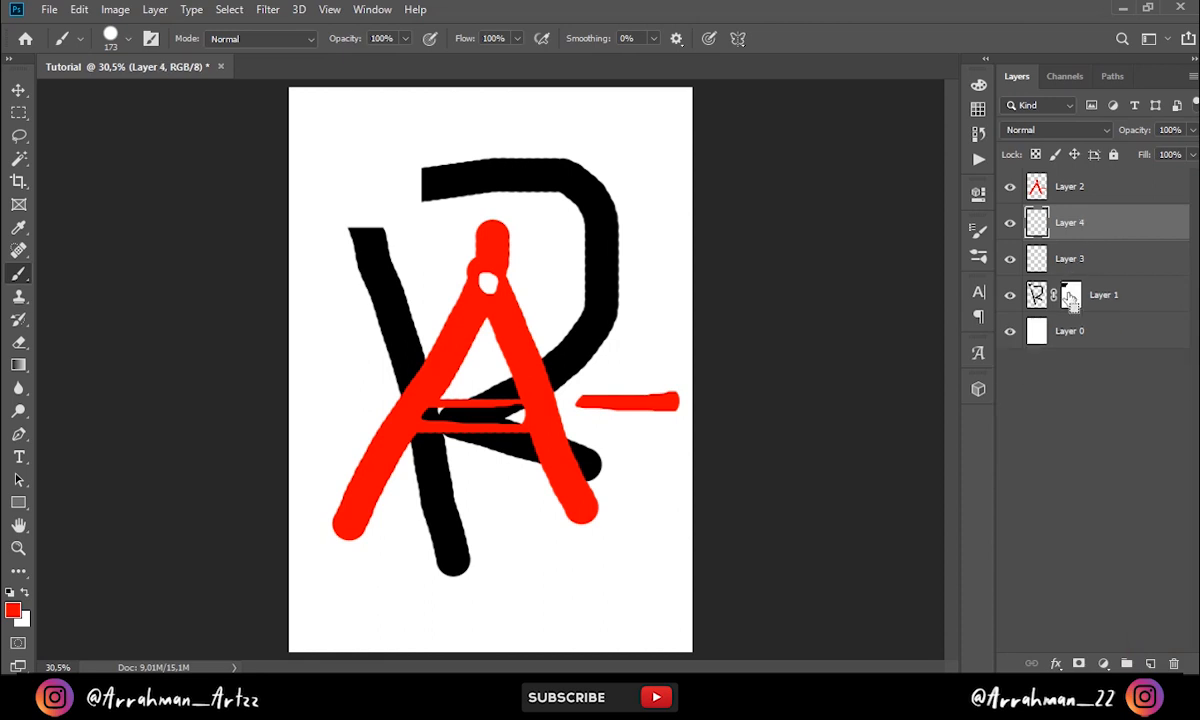
{"action": "left_click", "coordinate": [1077, 302]}
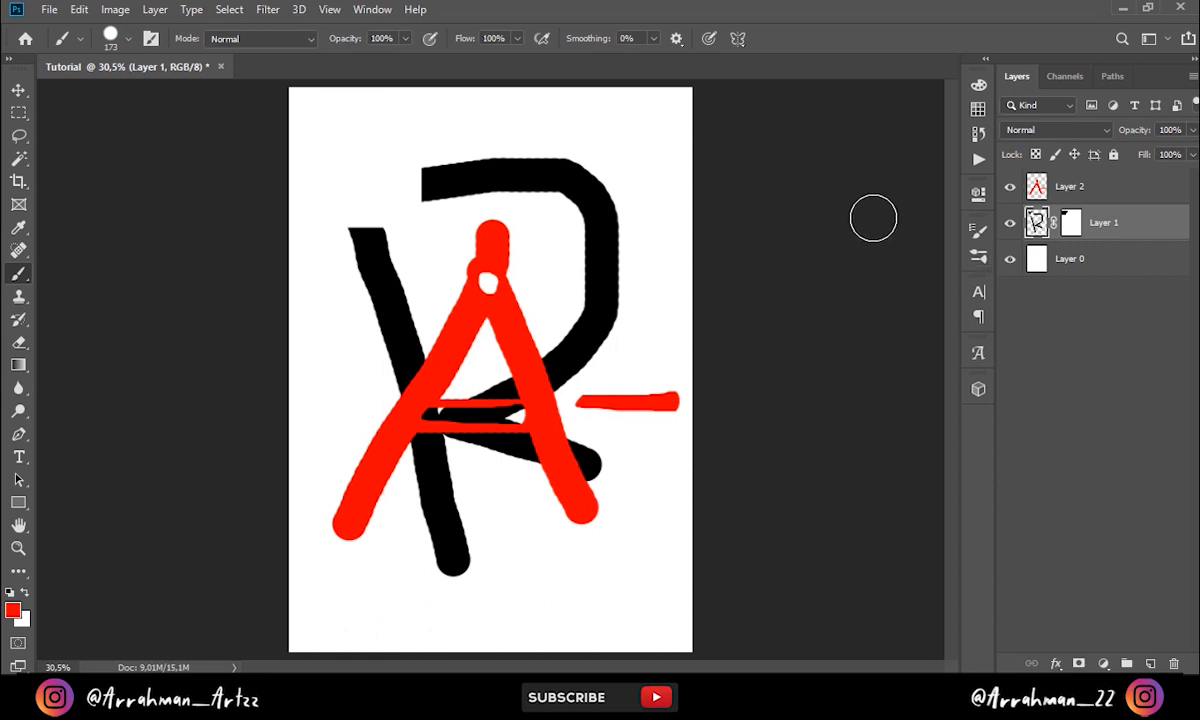
Paint white on Layer 1's mask with the Brush to reveal the hidden upper-left black piece
{"action": "left_click", "coordinate": [1128, 223]}
{"action": "left_click", "coordinate": [1069, 225]}
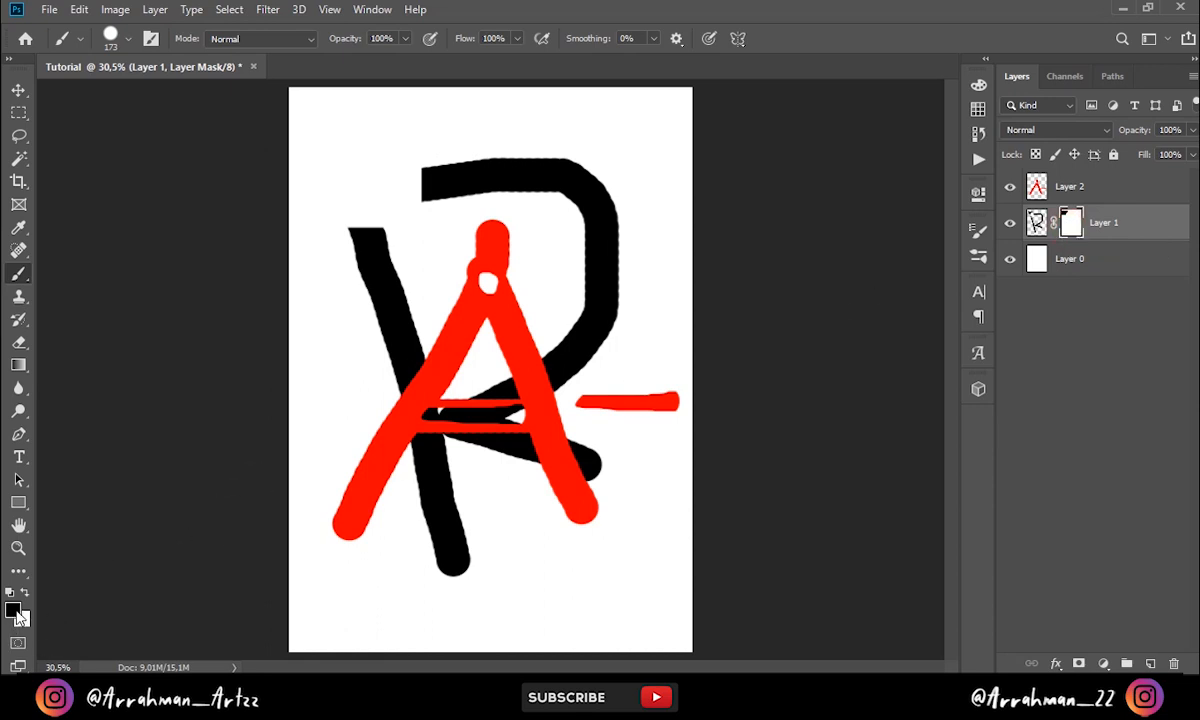
{"action": "left_click", "coordinate": [25, 592]}
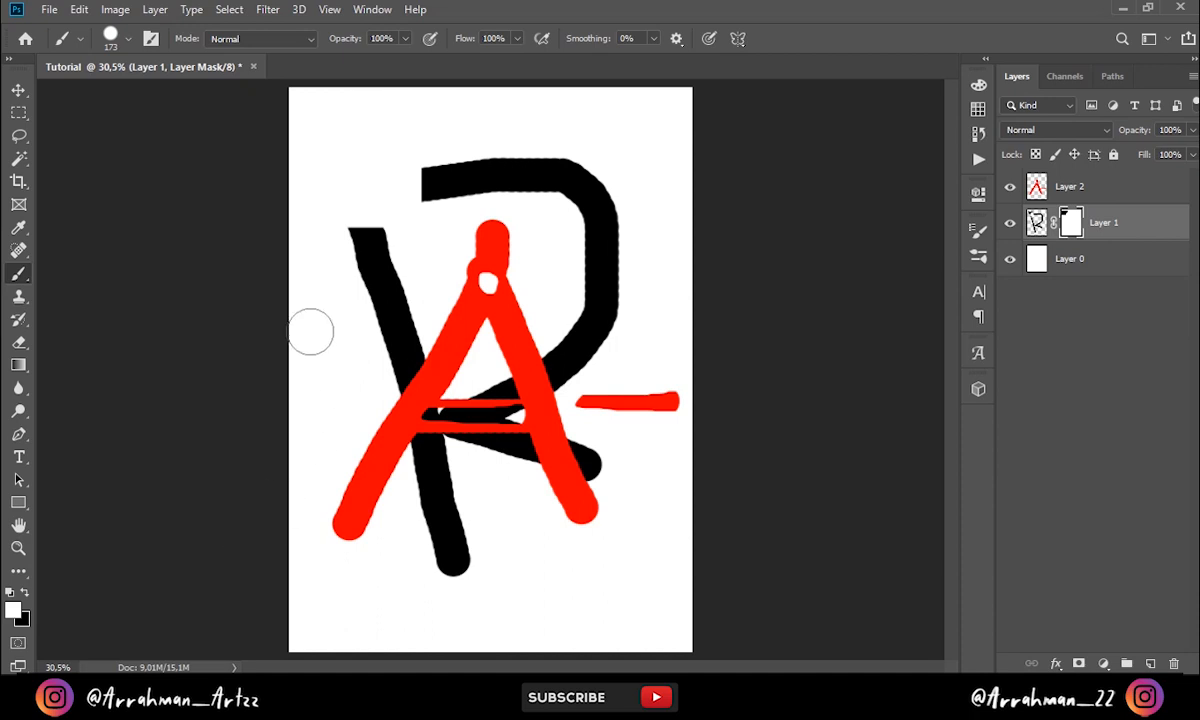
{"action": "mouse_move", "coordinate": [396, 139]}
{"action": "left_mouse_down"}
{"action": "mouse_move", "coordinate": [322, 113]}
{"action": "mouse_move", "coordinate": [351, 133]}
{"action": "mouse_move", "coordinate": [418, 145]}
{"action": "mouse_move", "coordinate": [308, 127]}
{"action": "mouse_move", "coordinate": [330, 180]}
{"action": "left_mouse_up"}
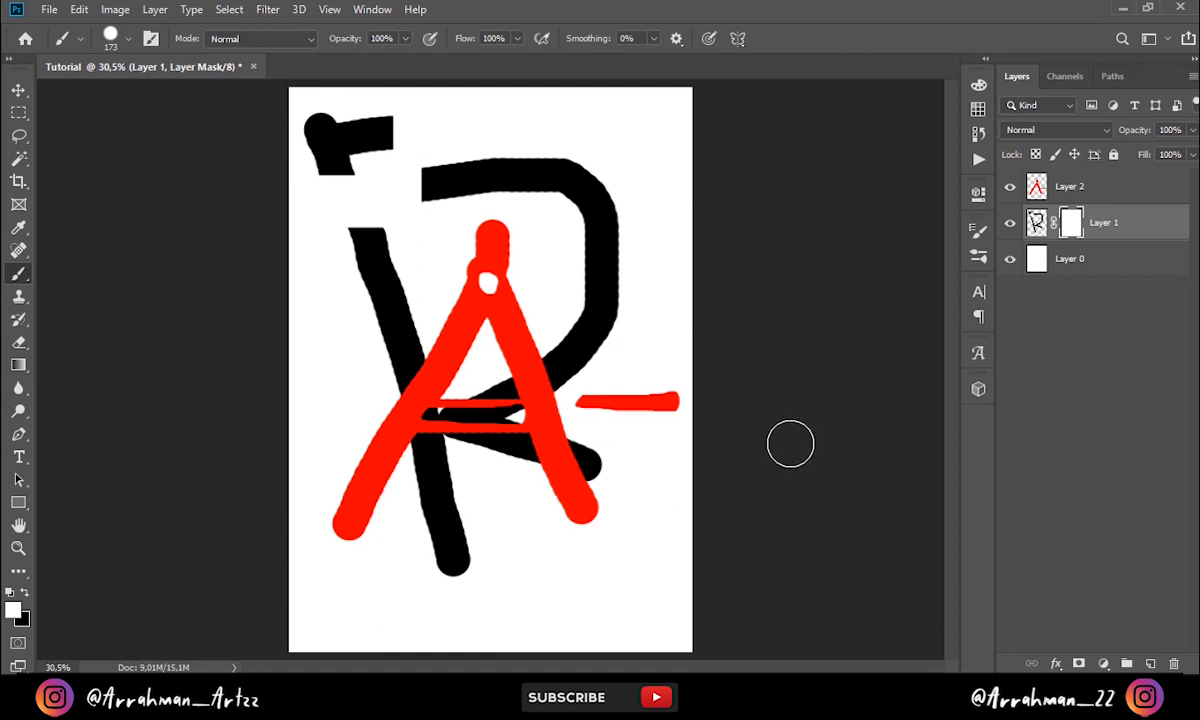
Delete Layer 1's layer mask, and undo back to the mask that hides the upper-left piece
{"action": "right_click", "coordinate": [1072, 228]}
{"action": "key", "text": "Escape"}
{"action": "right_click", "coordinate": [1072, 224]}
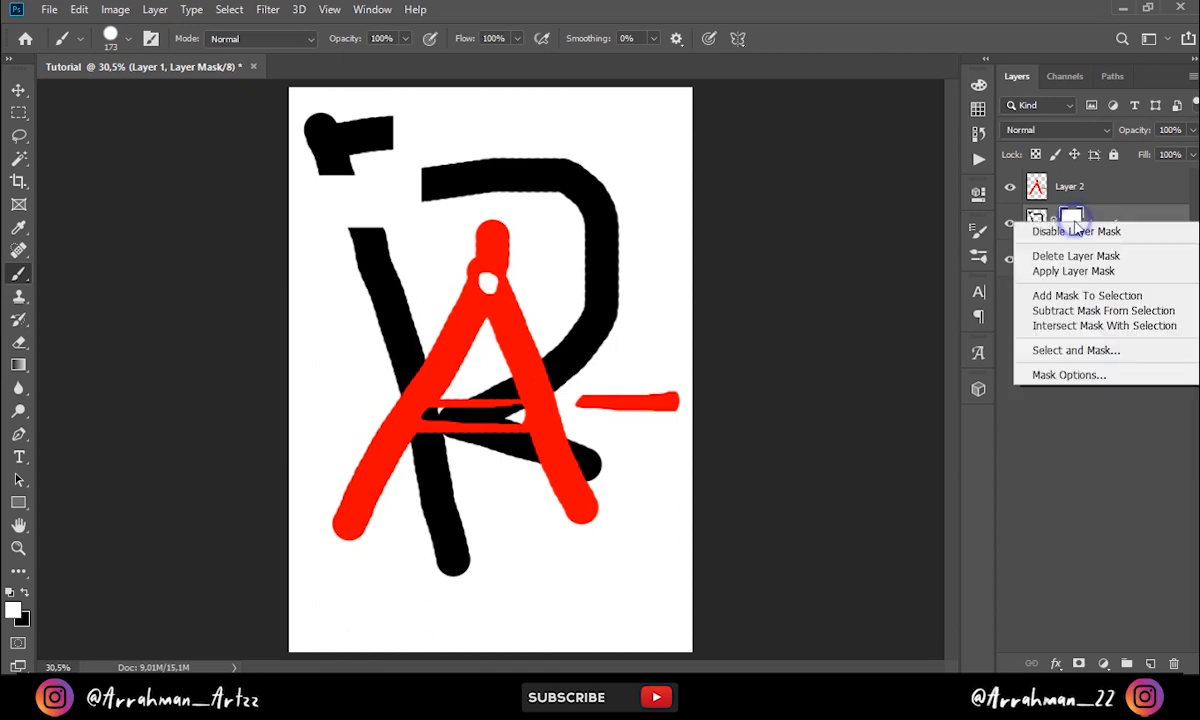
{"action": "left_click", "coordinate": [1100, 257]}
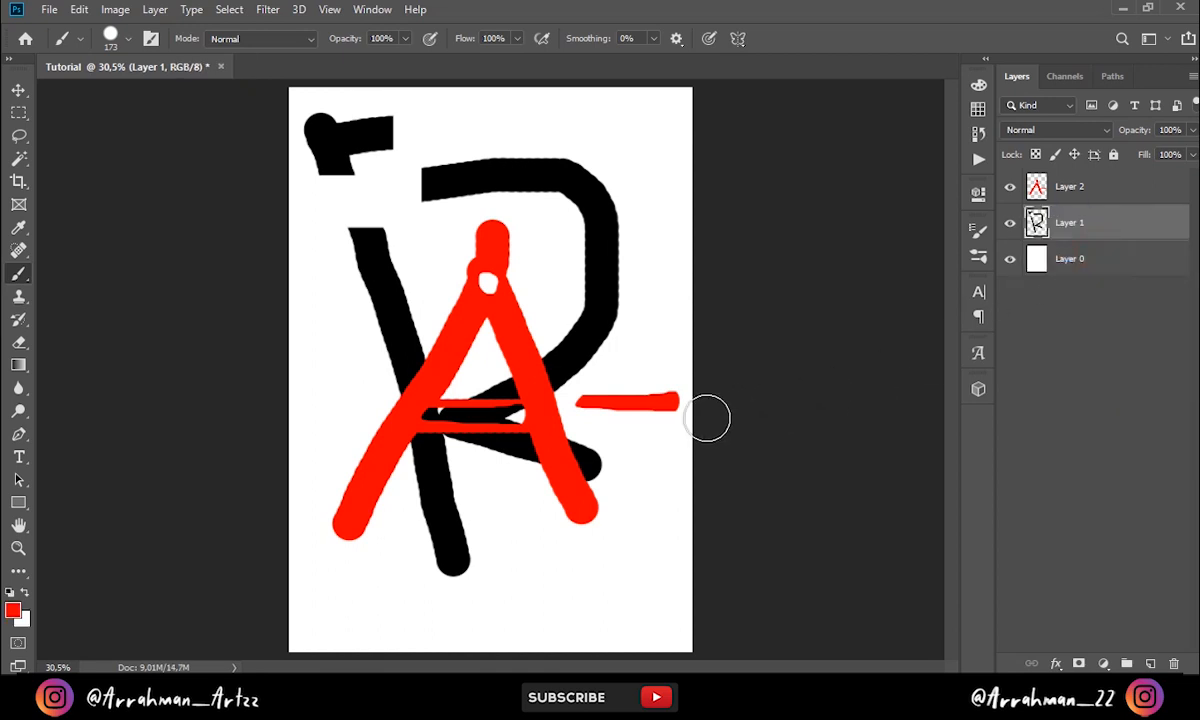
{"action": "key", "text": "ctrl+z"}
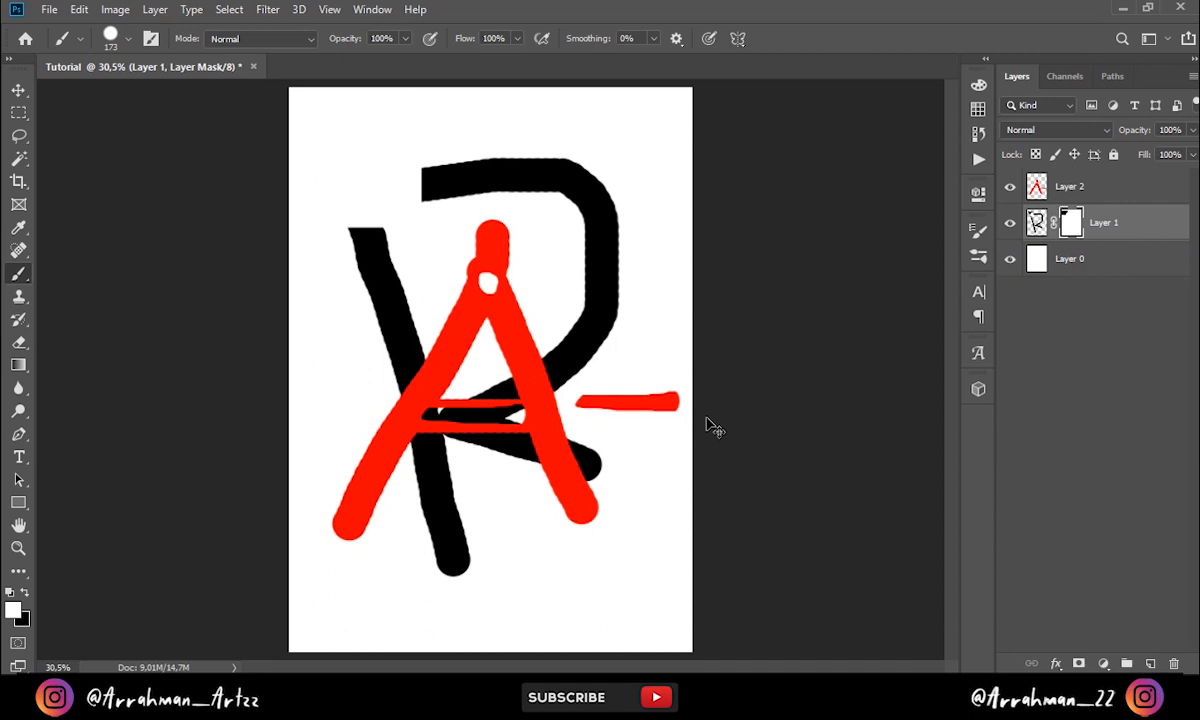
Delete Layer 1's mask once more, and undo both the deletion and the black painting on the mask
{"action": "right_click", "coordinate": [1068, 226]}
{"action": "left_click", "coordinate": [1095, 259]}
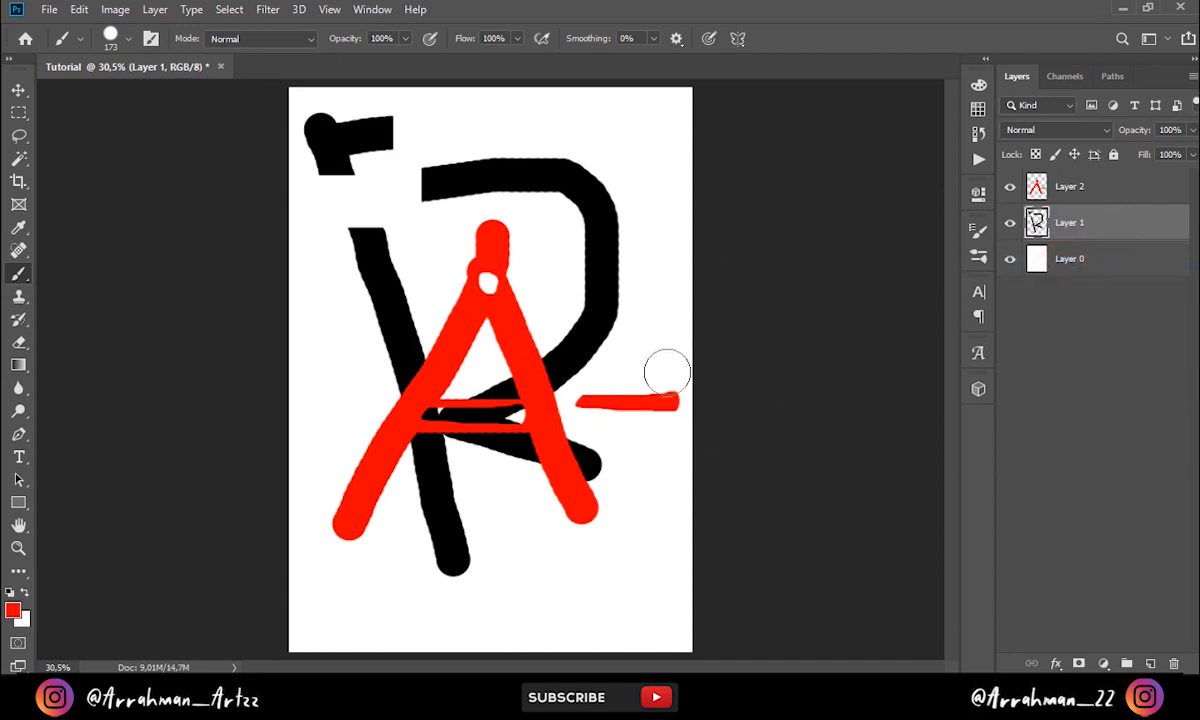
{"action": "key", "text": "ctrl+z"}
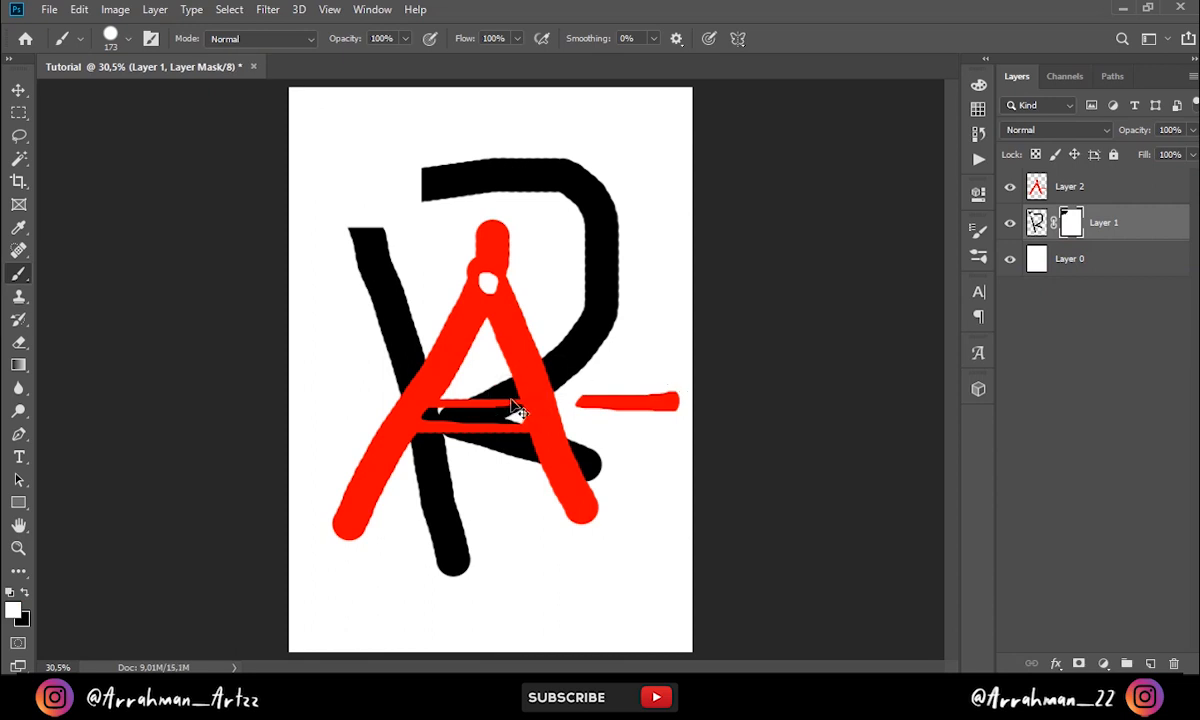
{"action": "key", "text": "ctrl+z"}
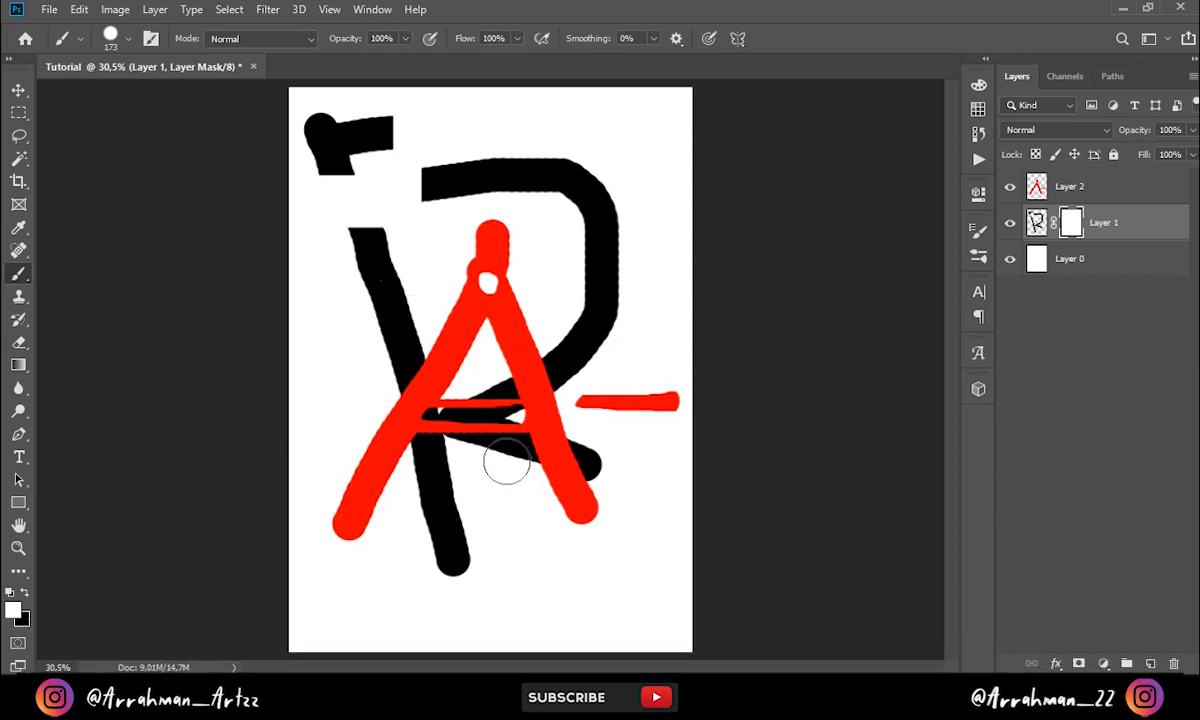
Make black the foreground colour and examine the list of layer effects available for Layer 1
{"action": "left_click", "coordinate": [24, 594]}
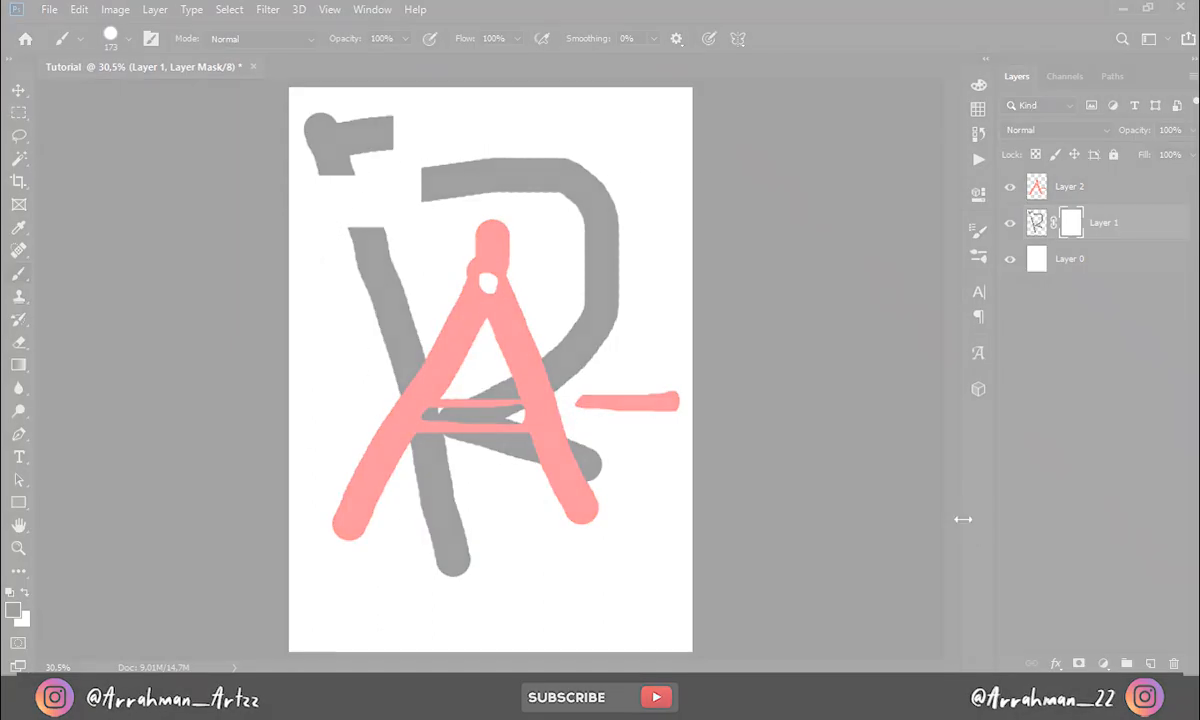
{"action": "left_click", "coordinate": [1056, 663]}
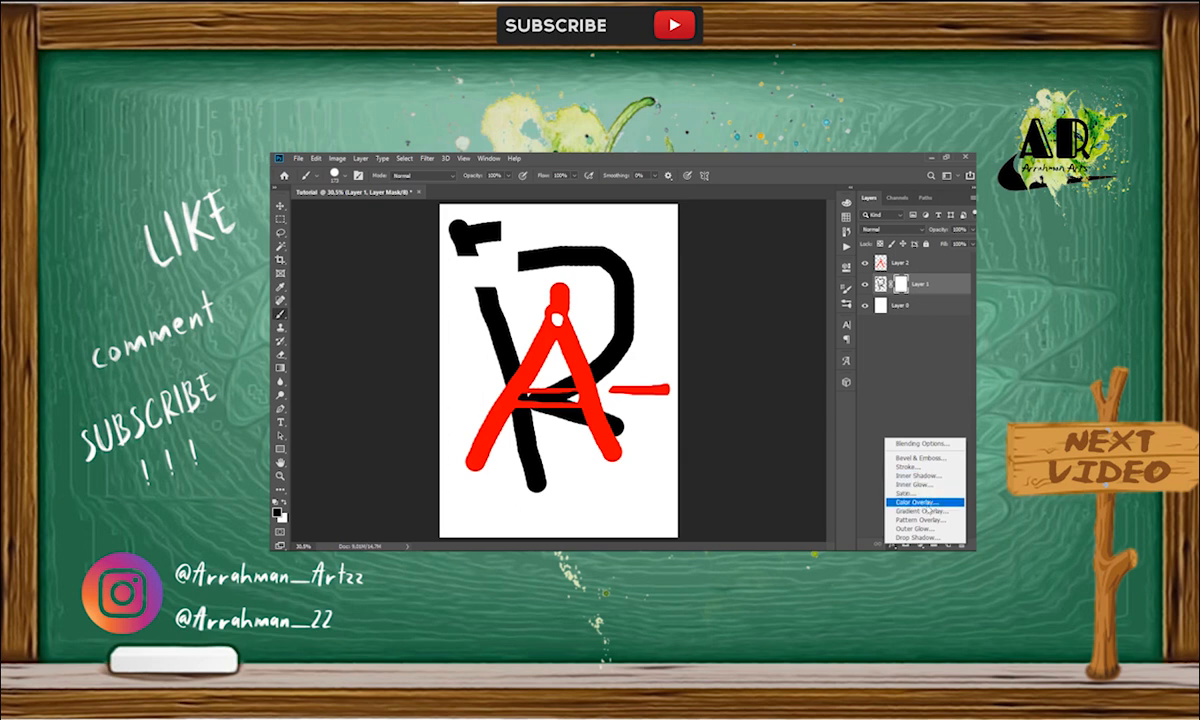
{"action": "left_click", "coordinate": [892, 547]}
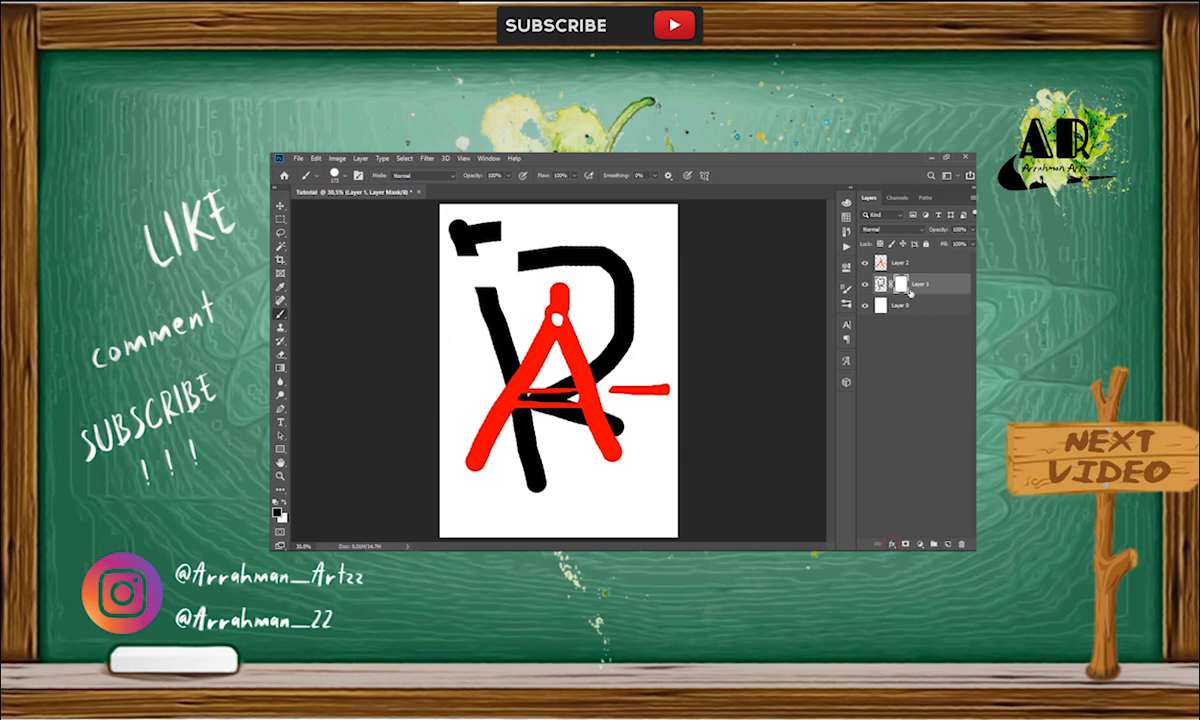
{"action": "left_click", "coordinate": [889, 545]}
{"action": "left_click", "coordinate": [886, 545]}
Open the Layer Style blending options for Layer 2 and move the dialog away from the artwork
{"action": "left_click", "coordinate": [947, 264]}
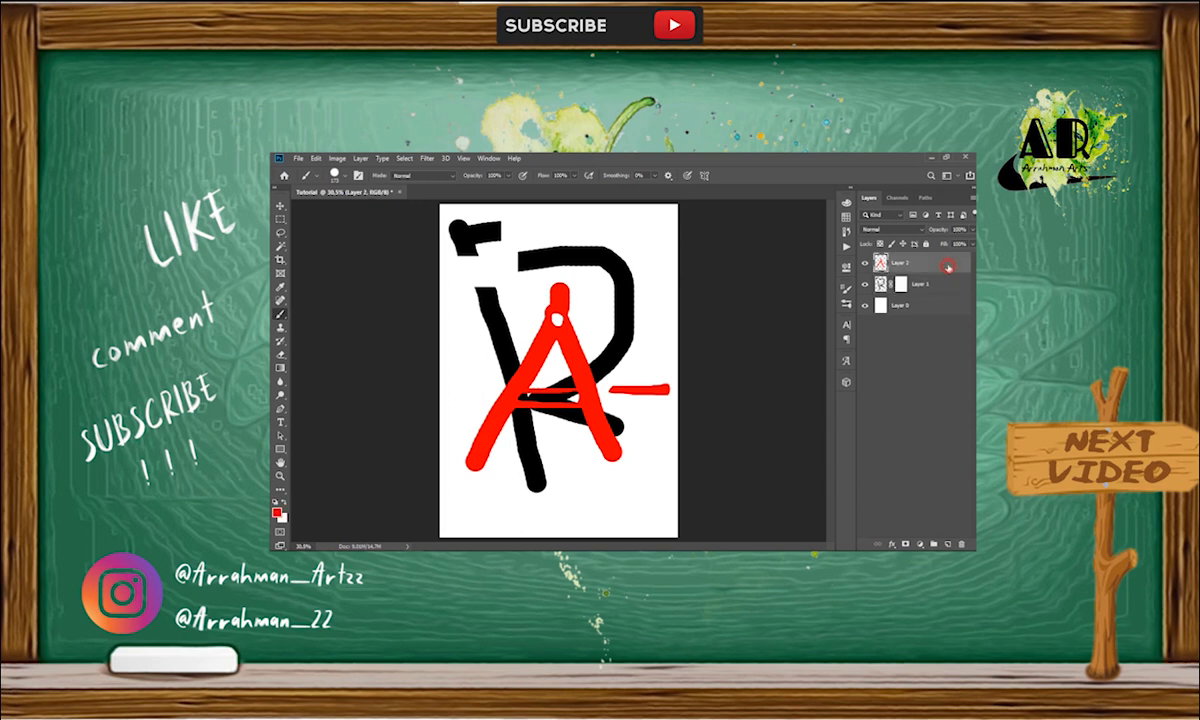
{"action": "double_click", "coordinate": [948, 265]}
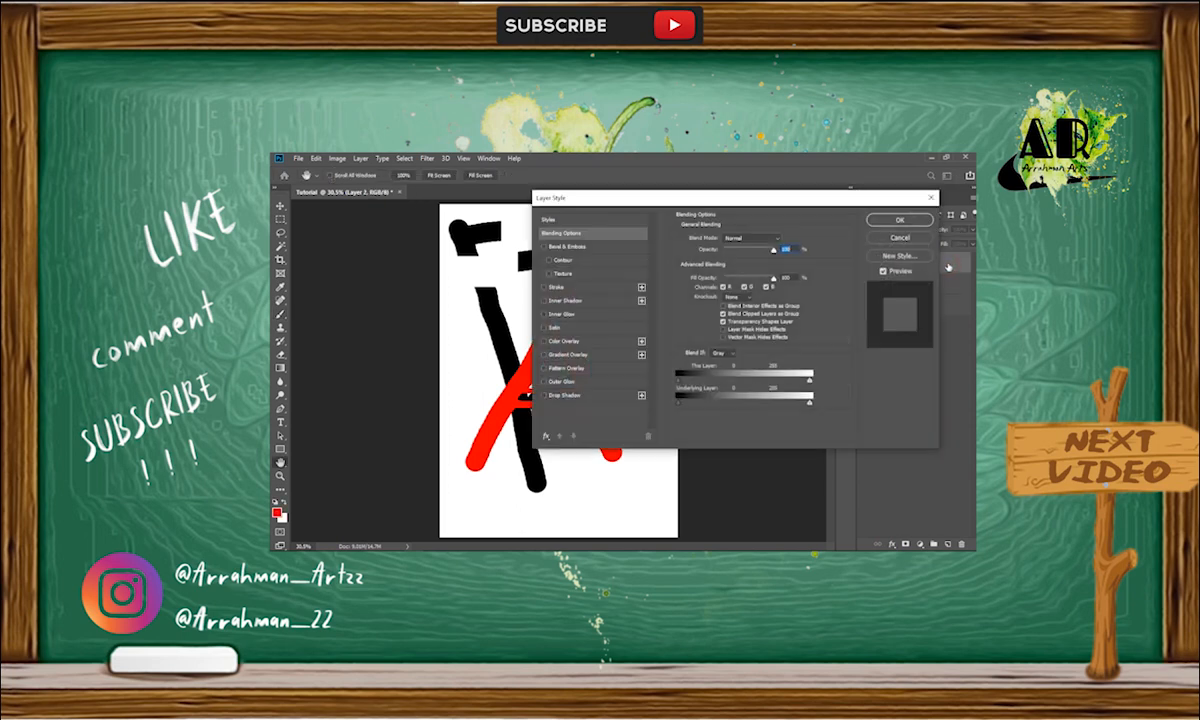
{"action": "left_click_drag", "start_coordinate": [729, 193], "coordinate": [811, 160]}
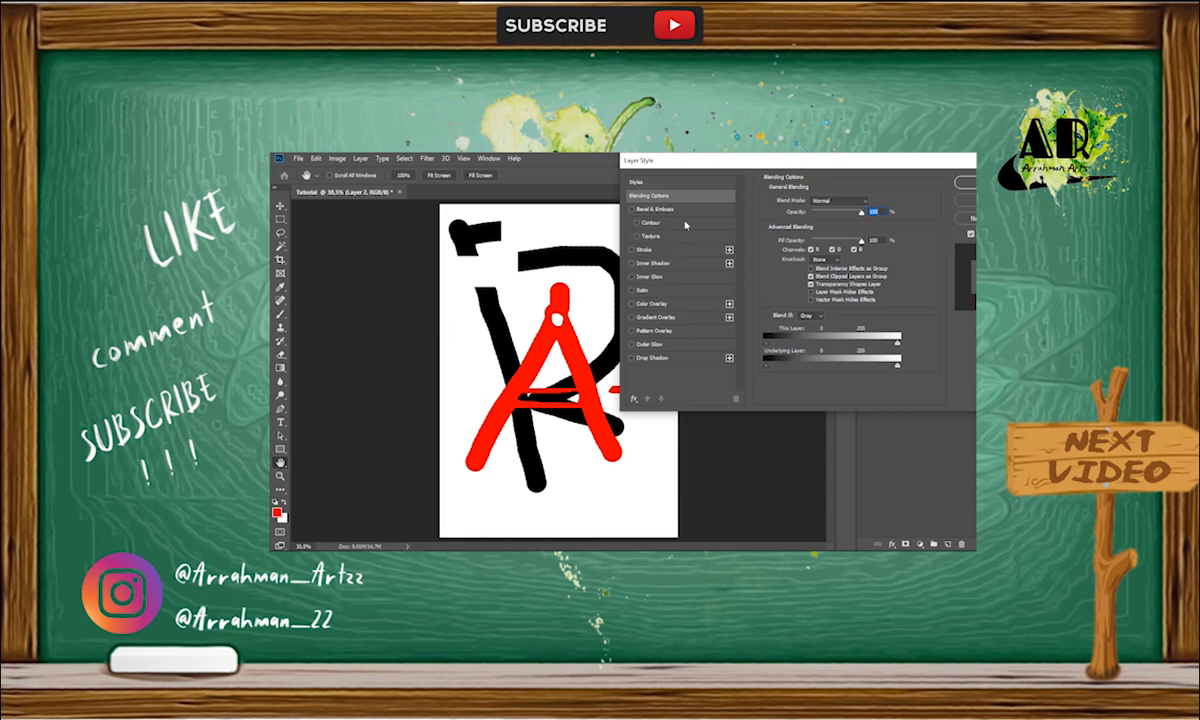
{"action": "left_click_drag", "start_coordinate": [760, 163], "coordinate": [704, 169]}
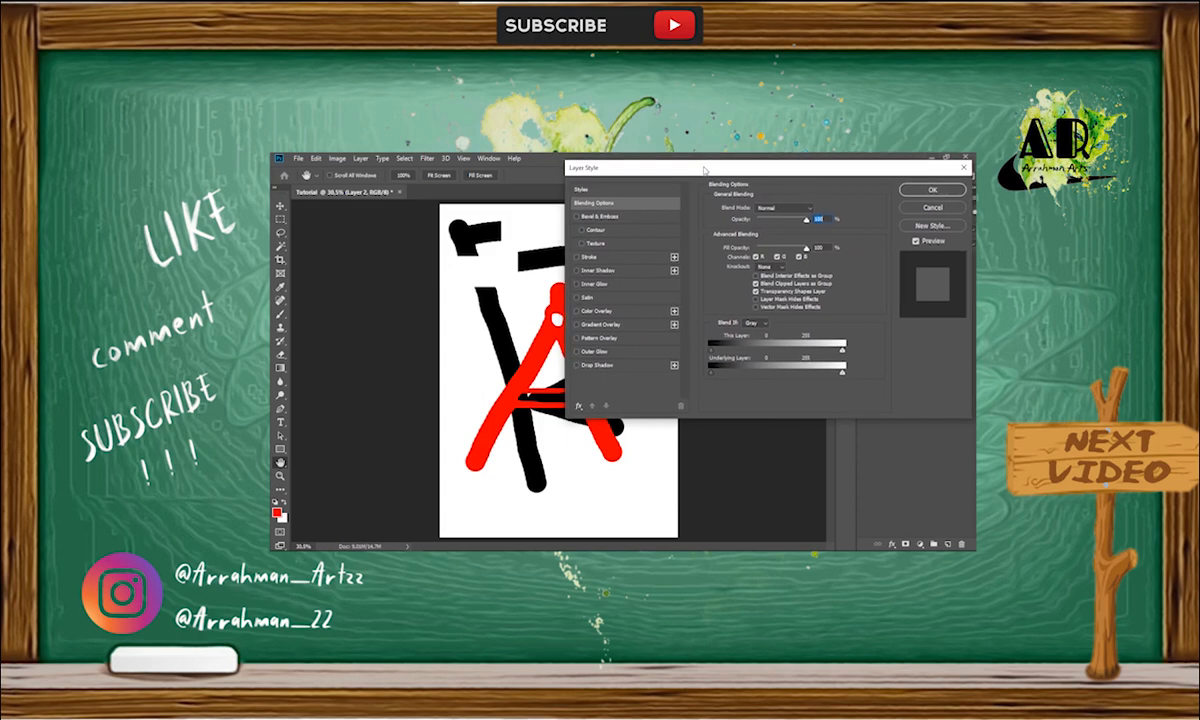